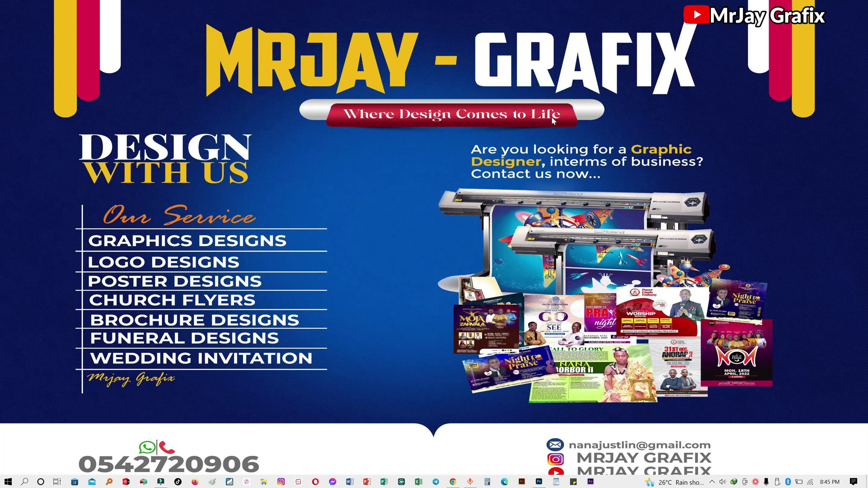
- Switch from the MrJay Grafix promo card to Photoshop, where the receipt design is open
left_click(538, 483)
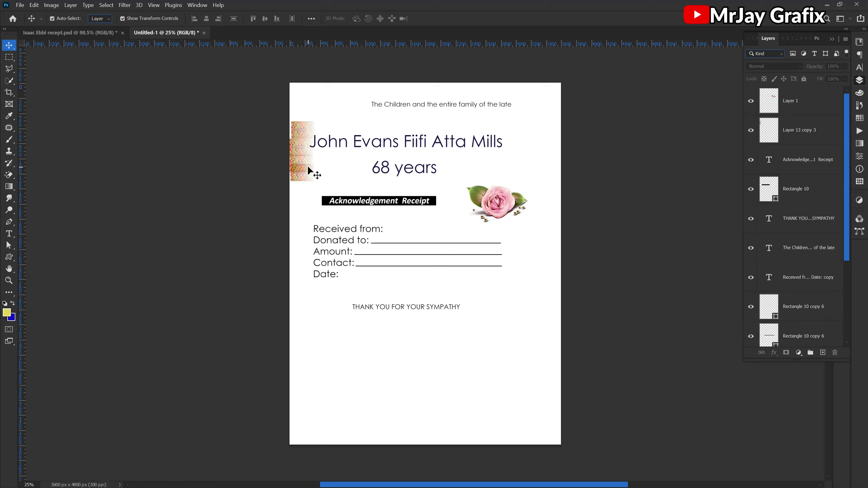
- Check the layers under the patterned strip and turn off layer auto-select
right_click(305, 175)
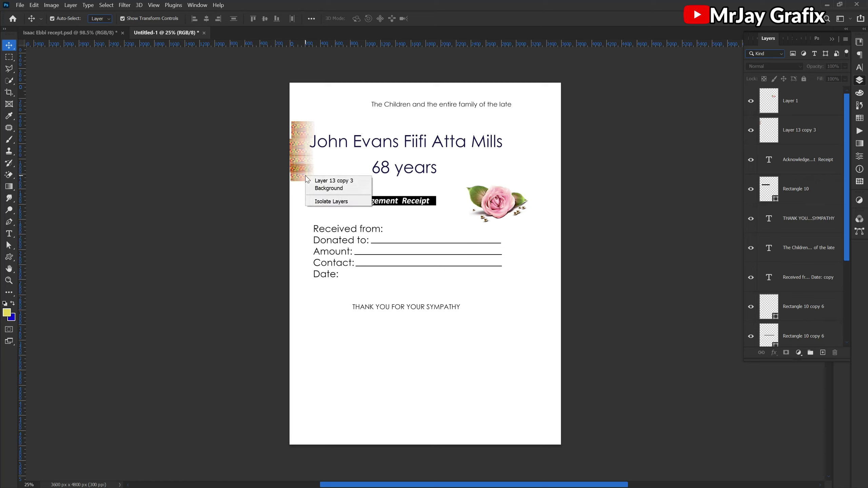
key("Escape")
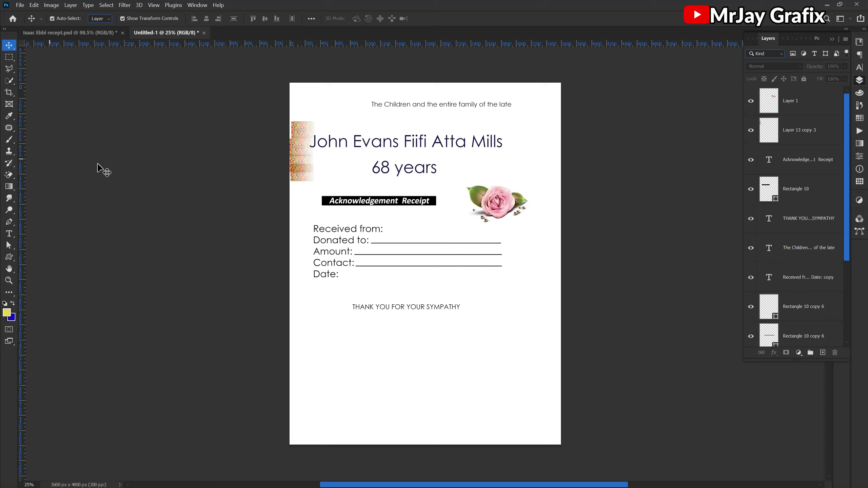
key("ctrl")
- Start a new document from File > New, browsing the Print presets and recent sizes
left_click(18, 4)
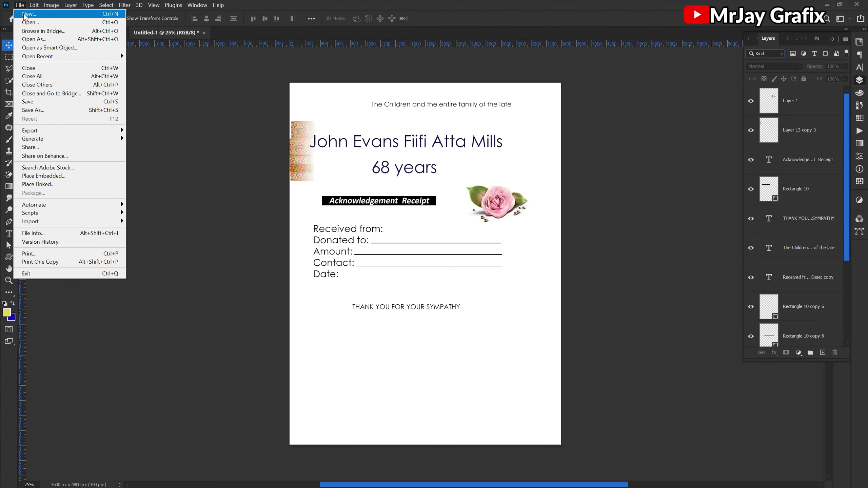
left_click(28, 14)
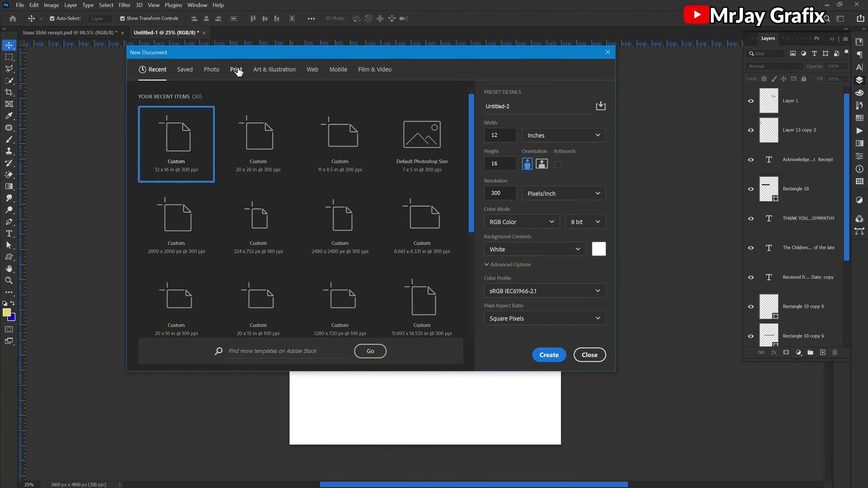
left_click(237, 70)
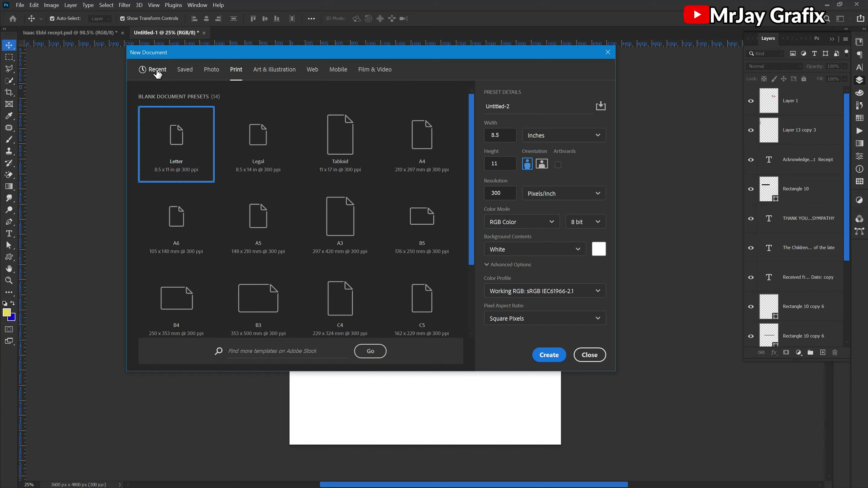
left_click(157, 71)
left_click(235, 72)
left_click(505, 136)
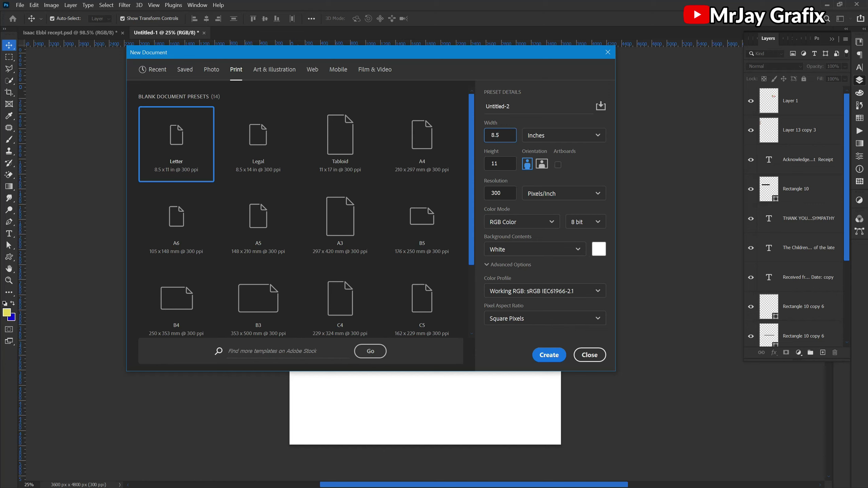
left_click(159, 72)
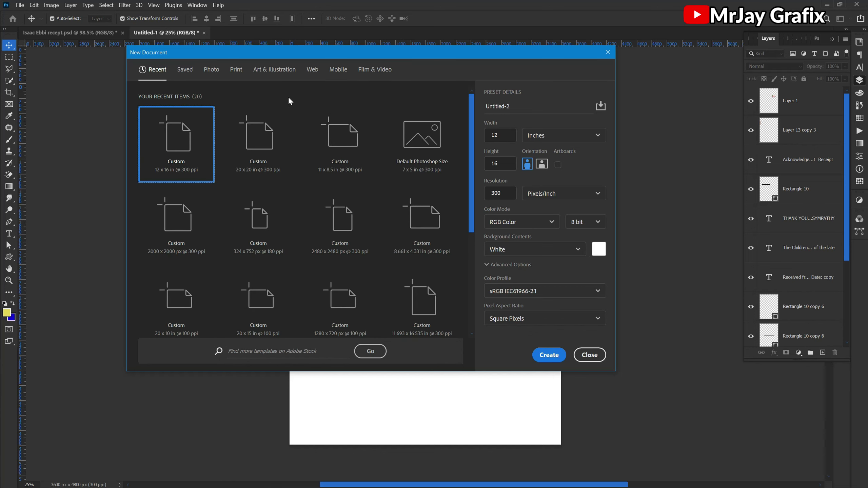
left_click(235, 69)
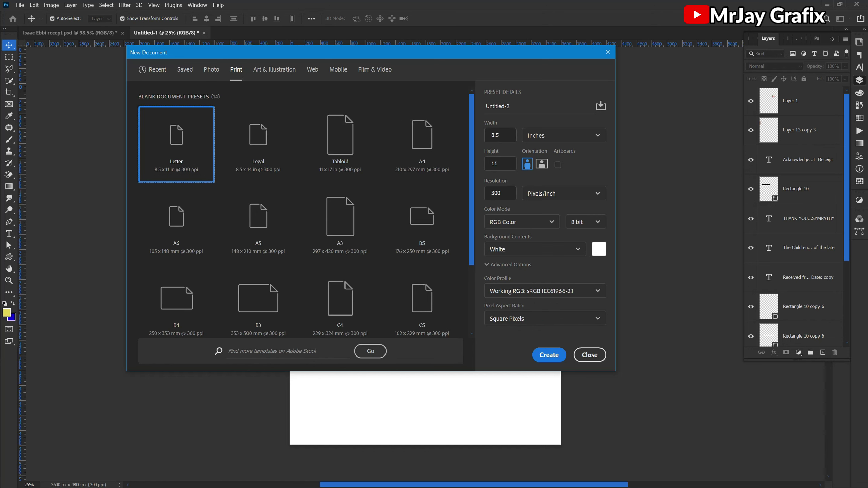
- Set the size to 7.5 × 2.3 inches at 300 ppi and create the document
left_click(494, 135)
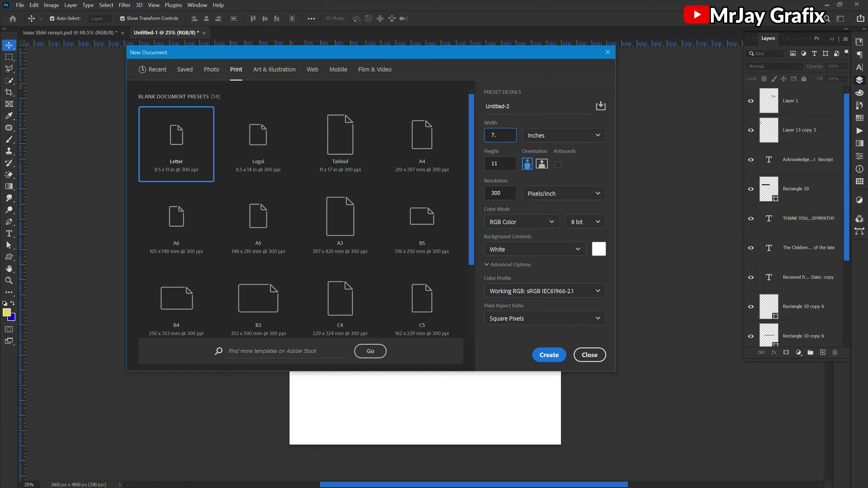
left_click(505, 165)
type("2.3")
left_click(548, 356)
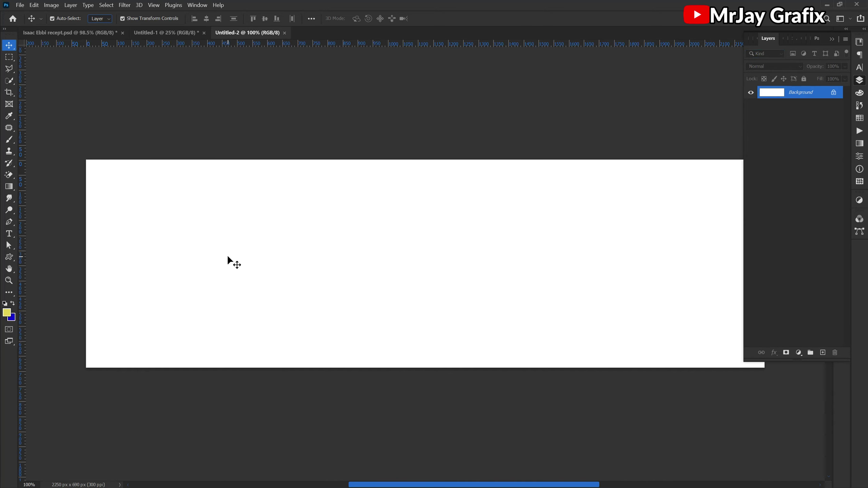
- Close the blank Untitled-2 document
scroll(179, 260, "down", 2)
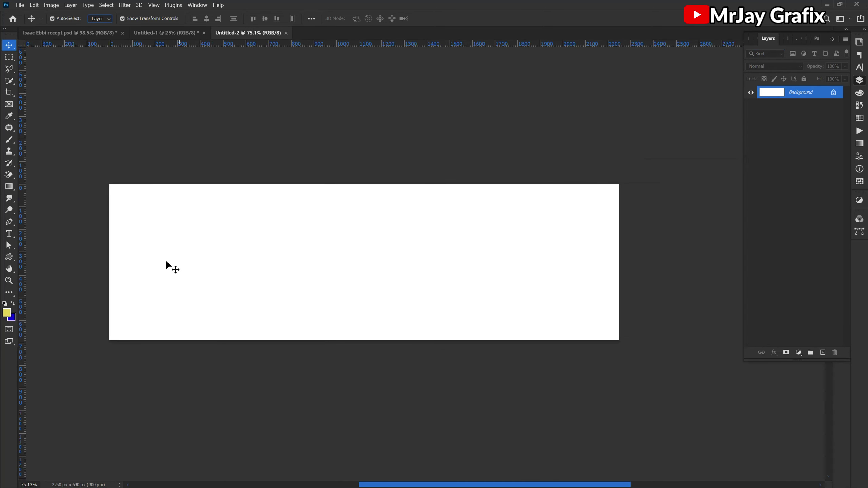
scroll(167, 262, "up", 1)
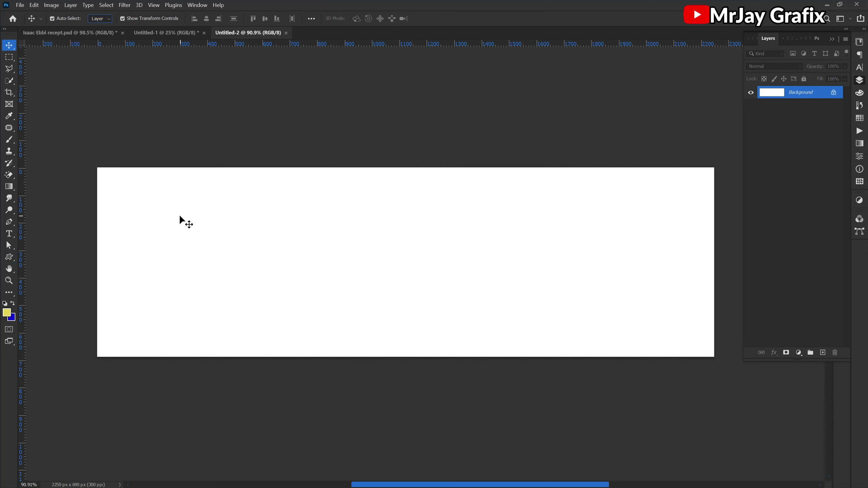
left_click(287, 32)
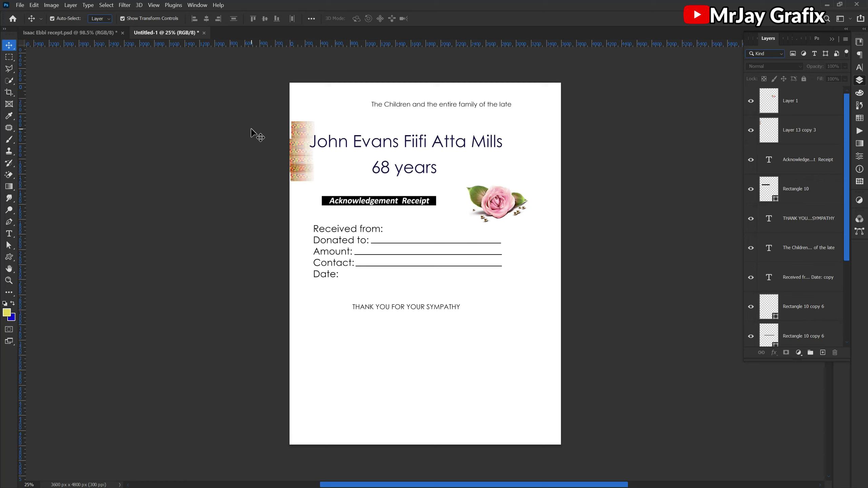
- Create a new 7.5 × 2.3 inch document named FUNERAL RECEIPT
key("ctrl")
key("ctrl+n")
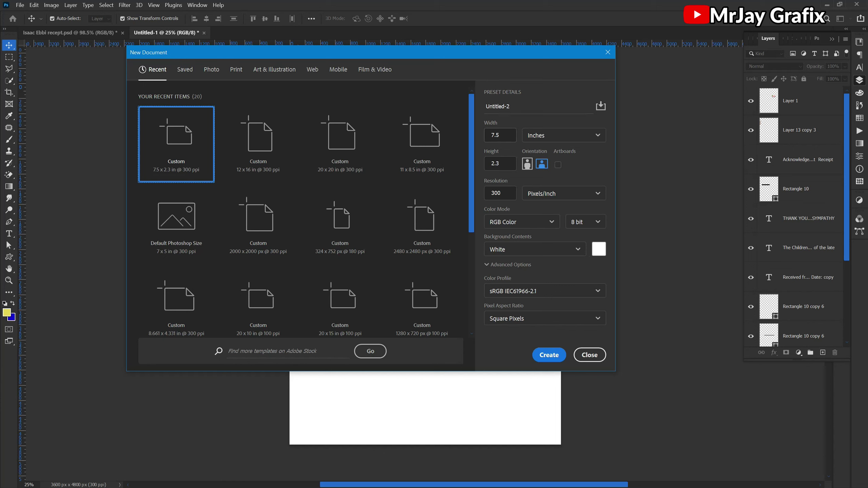
key("Tab")
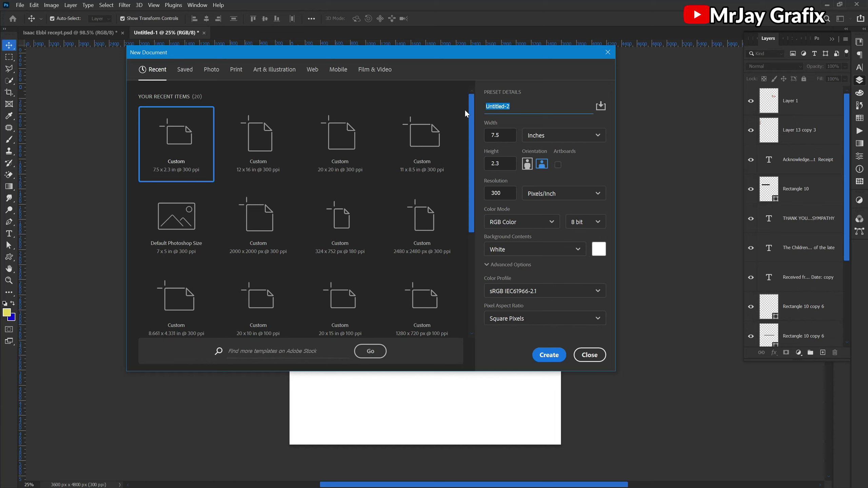
type("R")
key("BackSpace")
type("FUNERAL RECEIPT")
left_click(551, 357)
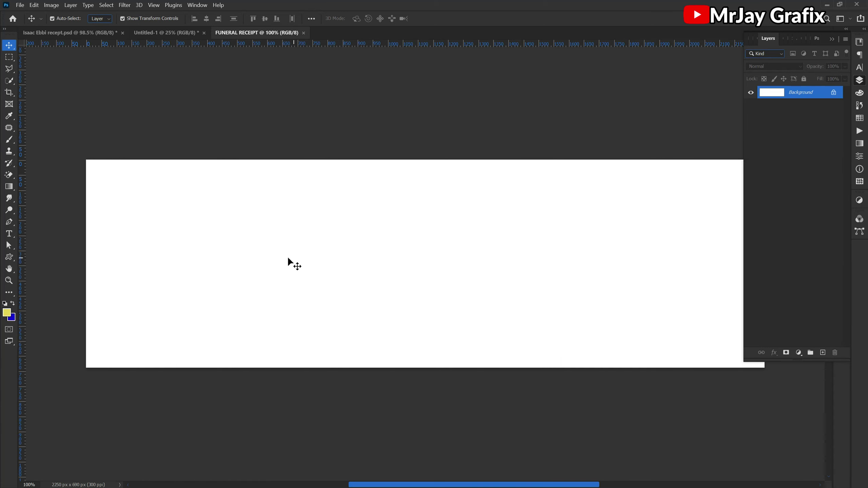
- Select the Rectangle tool and add guides near the canvas top and left edges
scroll(90, 207, "down", 1)
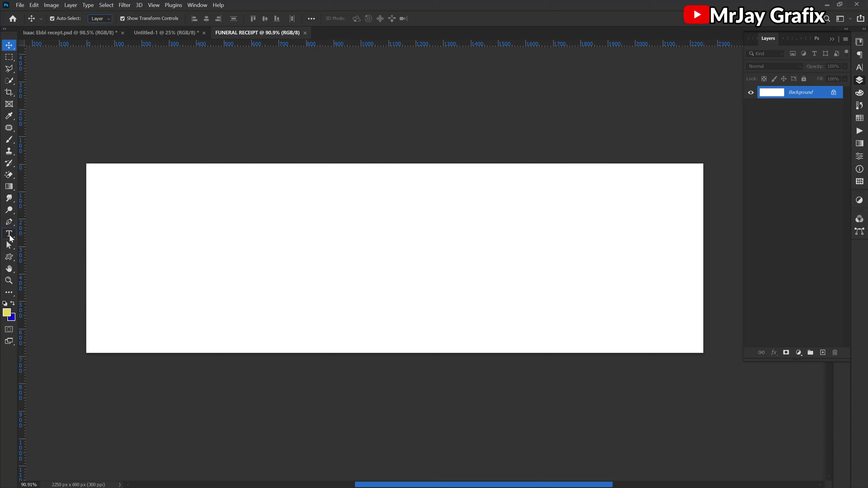
left_click_drag(9, 257, 46, 257)
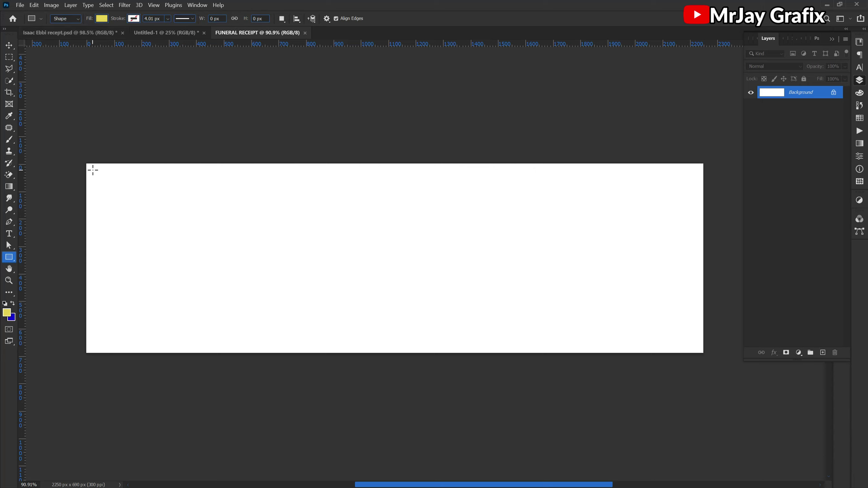
left_click_drag(148, 44, 146, 169)
left_click_drag(20, 199, 92, 229)
- Add a bottom-margin guide and draw a yellow 759 × 646 px rectangle from the guide corner
left_click_drag(311, 42, 241, 348)
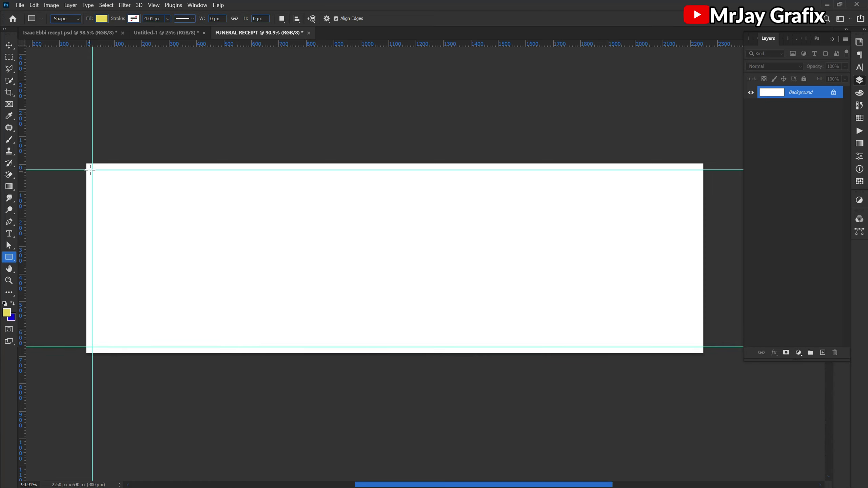
left_click_drag(91, 169, 301, 346)
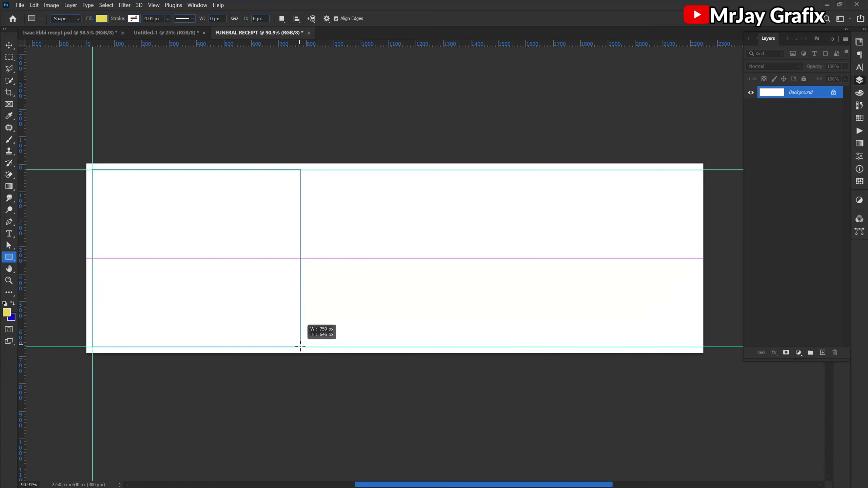
left_click_drag(300, 347, 300, 347)
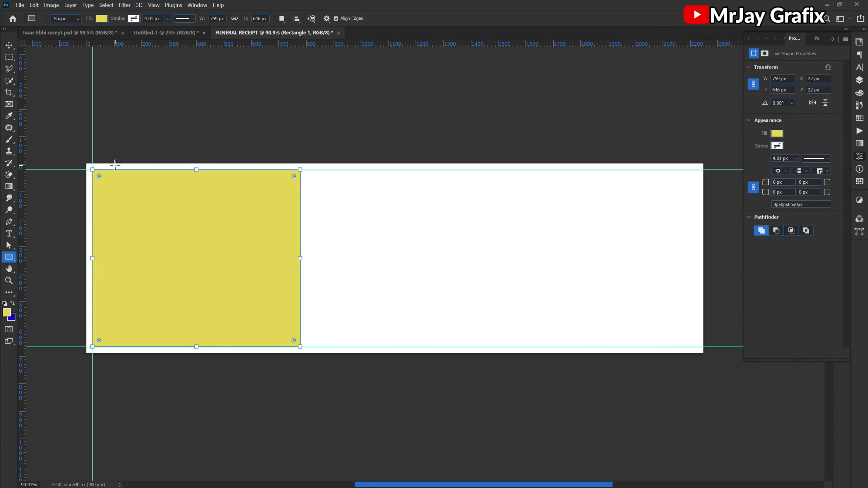
- After checking the finished reference receipt, set Rectangle 1's fill to 0%
left_click(85, 32)
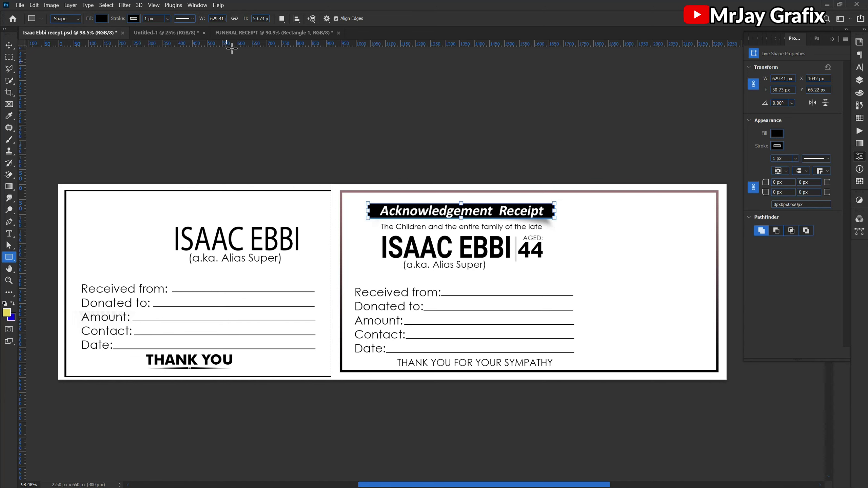
left_click(246, 34)
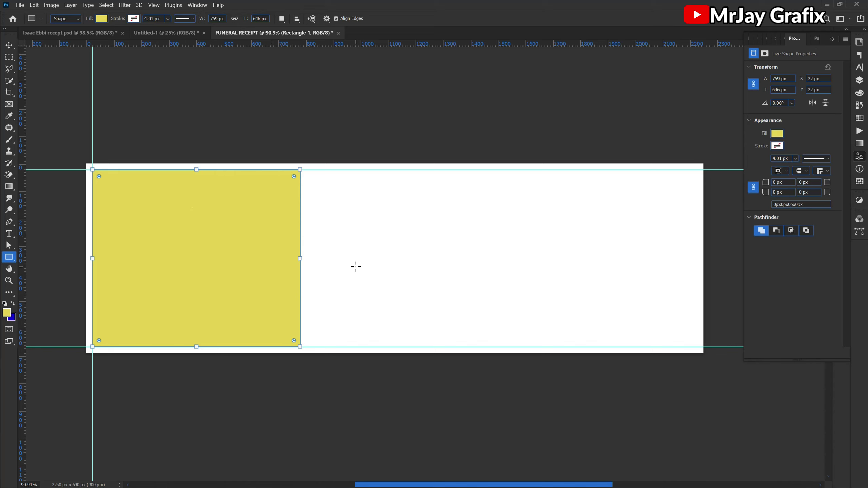
key("v")
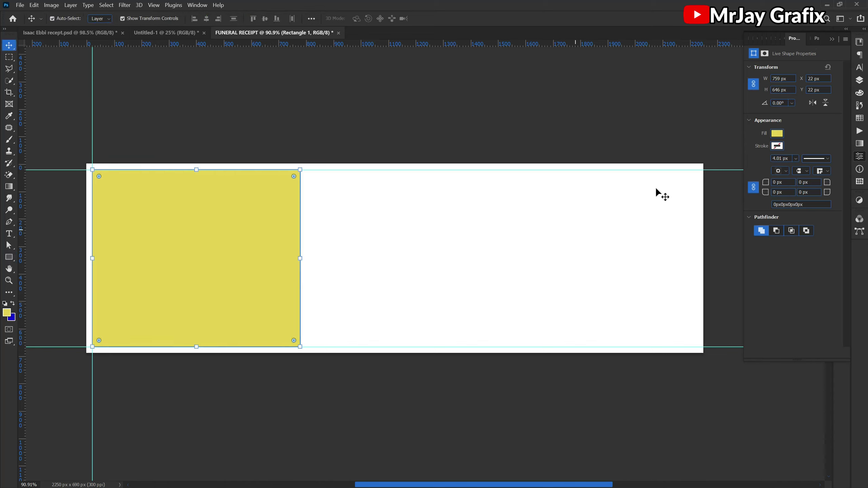
left_click(859, 84)
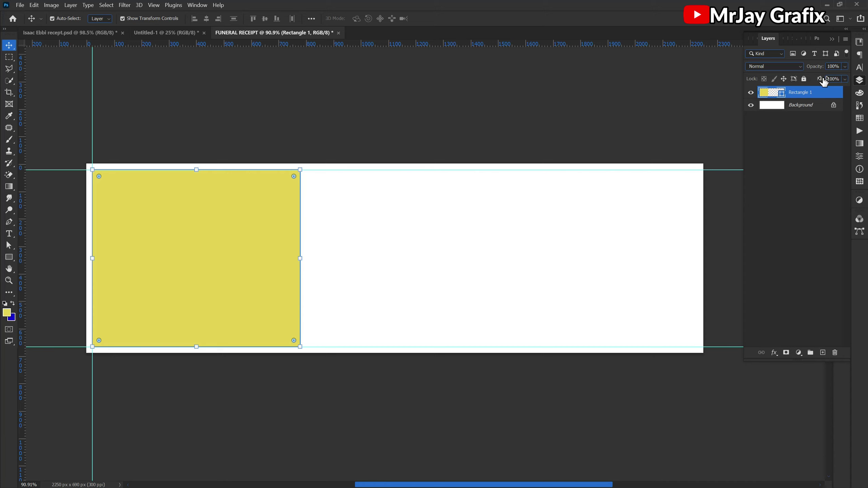
left_click_drag(824, 82, 569, 95)
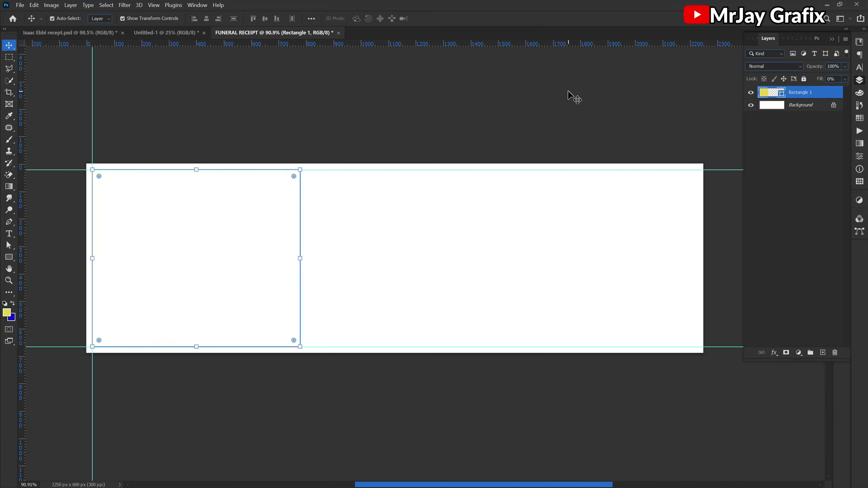
left_click(338, 236)
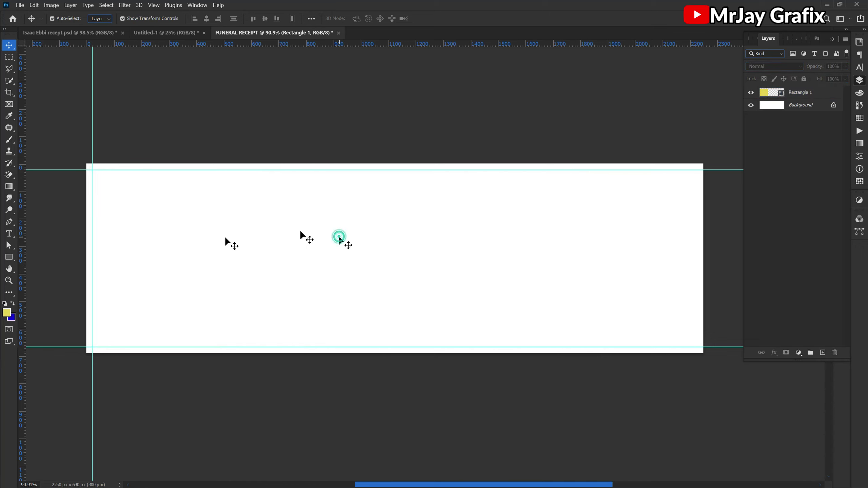
left_click(143, 241)
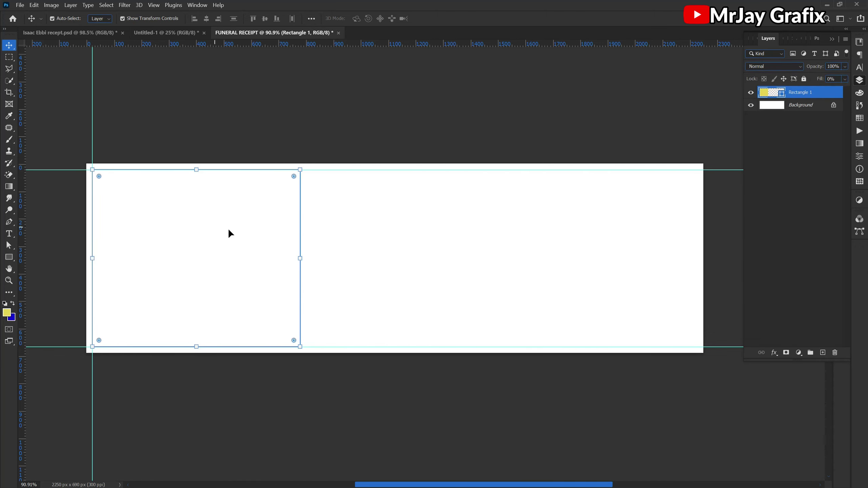
left_click(774, 355)
- Add a Stroke effect to Rectangle 1 and set its size to 9 px
left_click(785, 385)
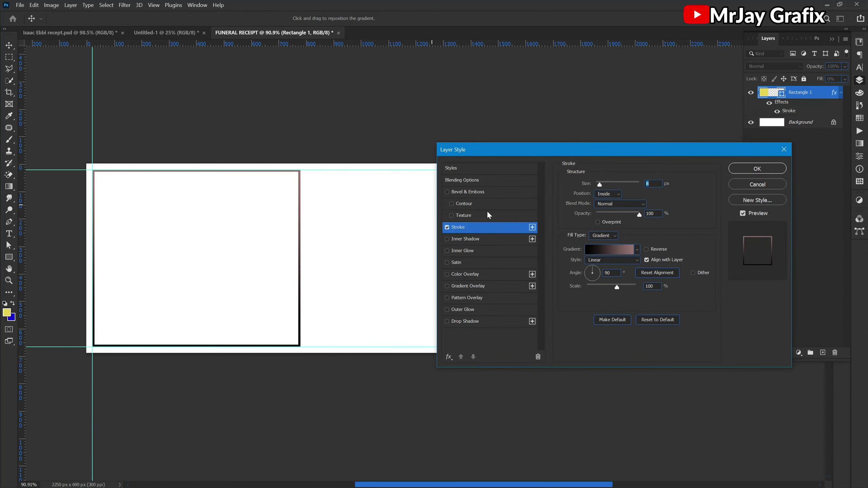
left_click(615, 260)
left_click(615, 260)
left_click(603, 235)
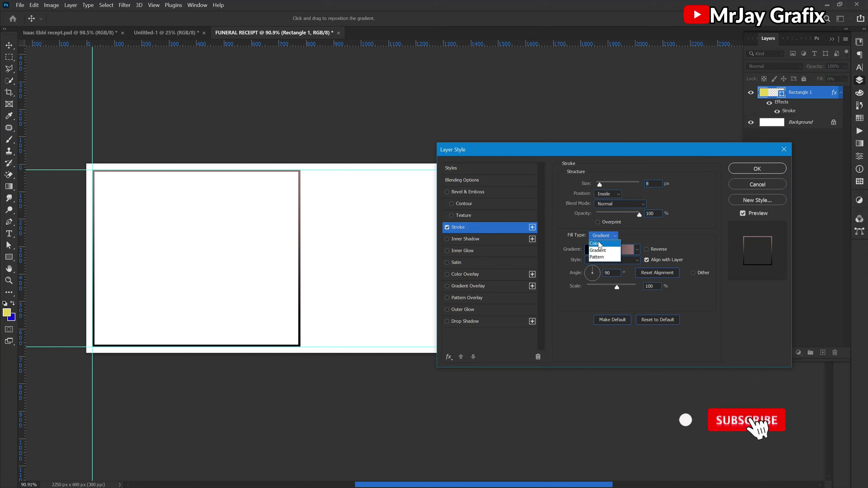
left_click(597, 244)
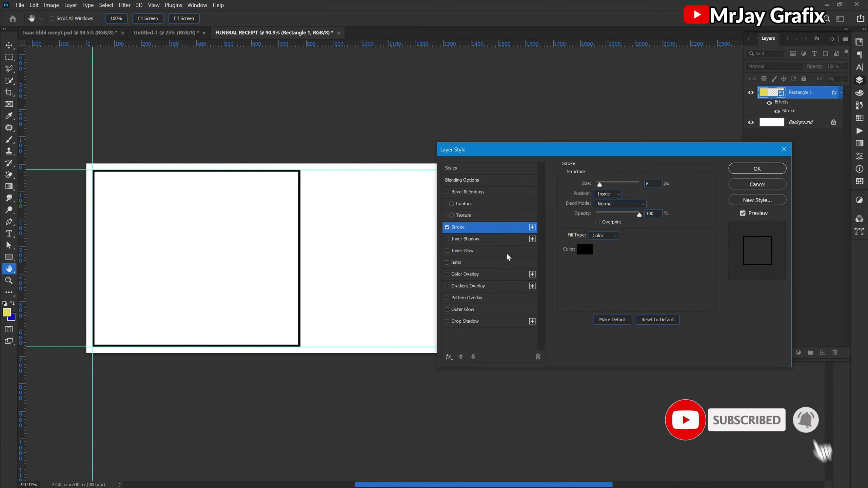
left_click_drag(586, 187, 579, 189)
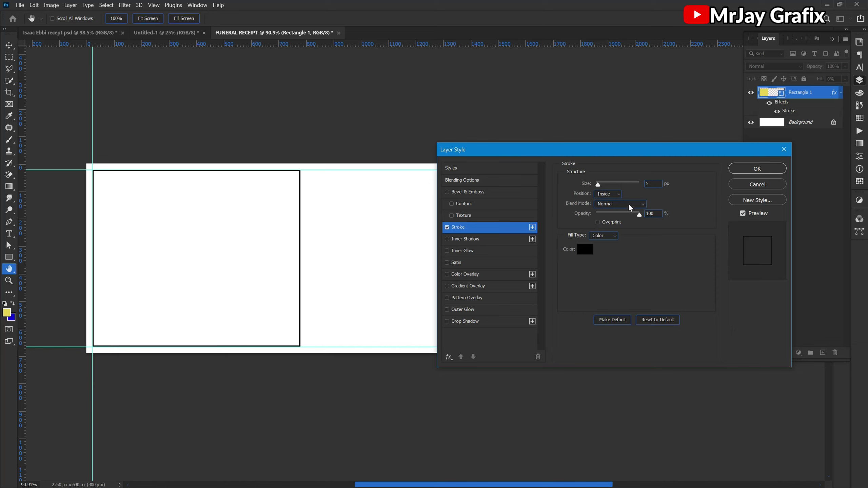
left_click_drag(583, 185, 587, 187)
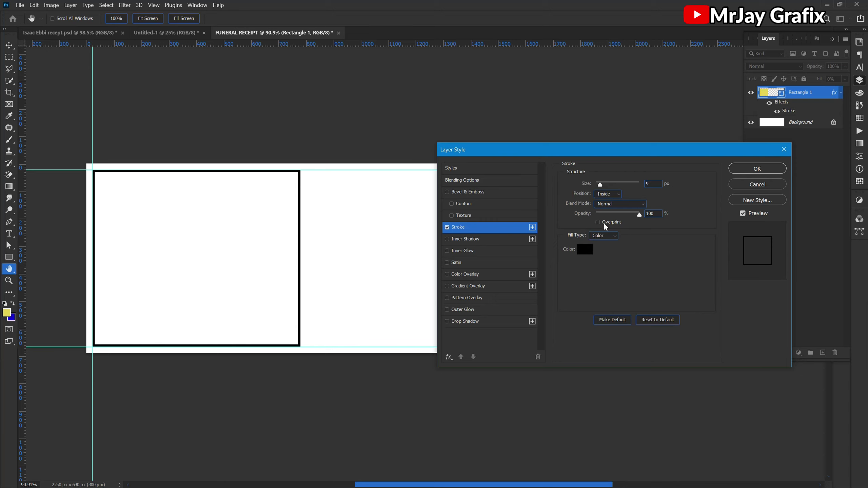
- Set the stroke fill type to Gradient and make its left stop dark crimson
left_click(601, 235)
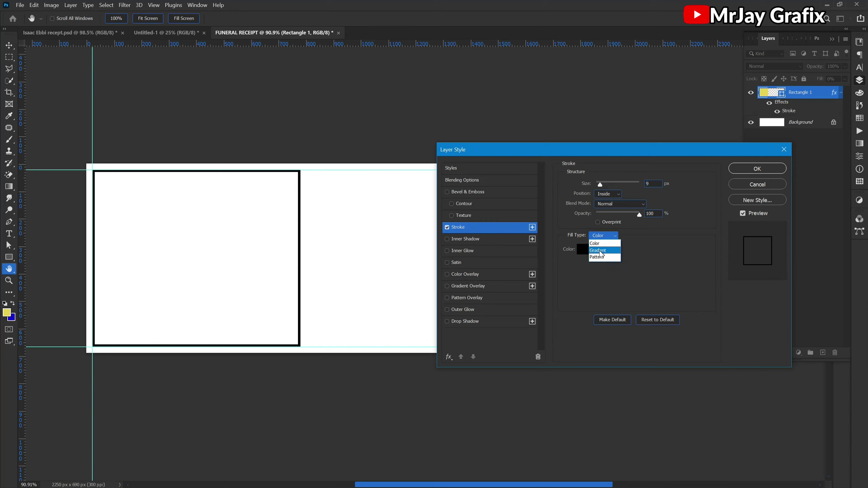
left_click(602, 248)
left_click(598, 248)
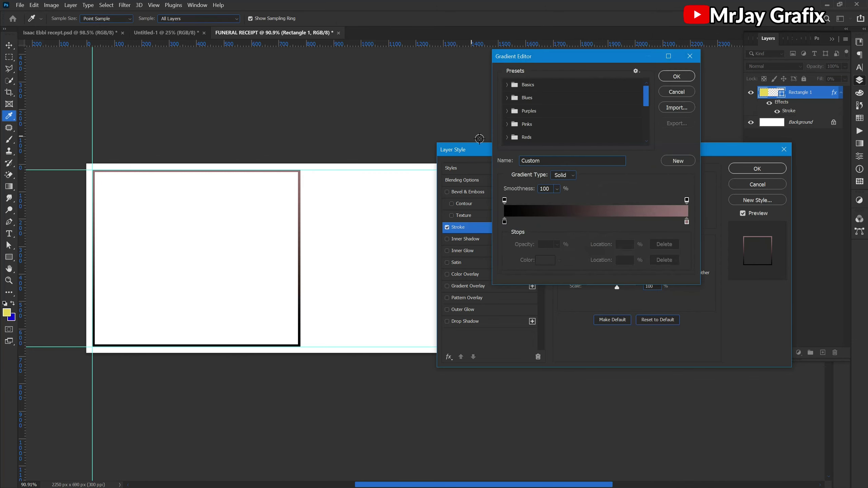
left_click(682, 79)
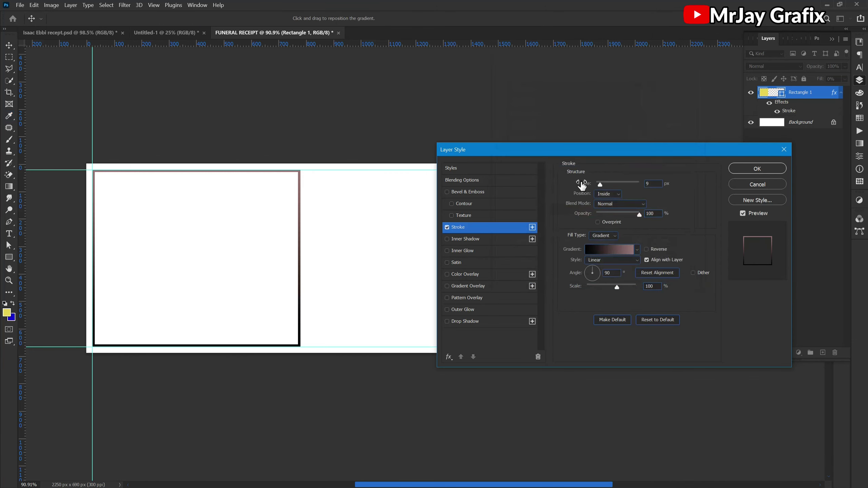
left_click(597, 250)
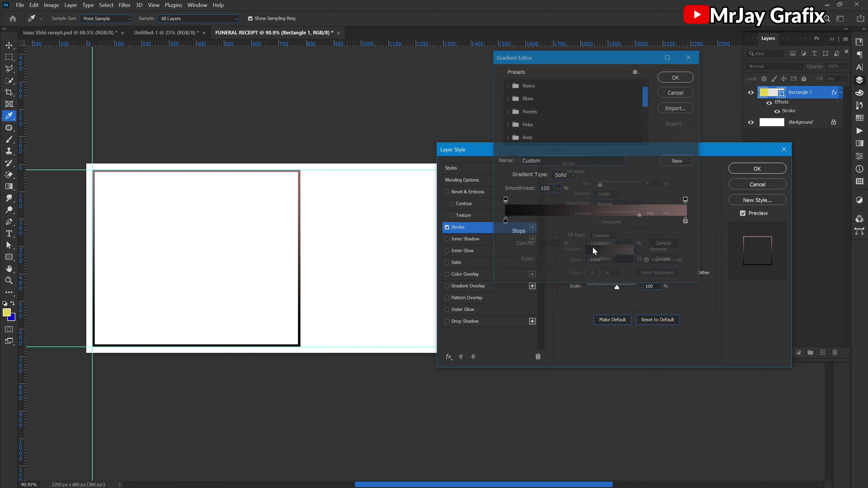
left_click(504, 221)
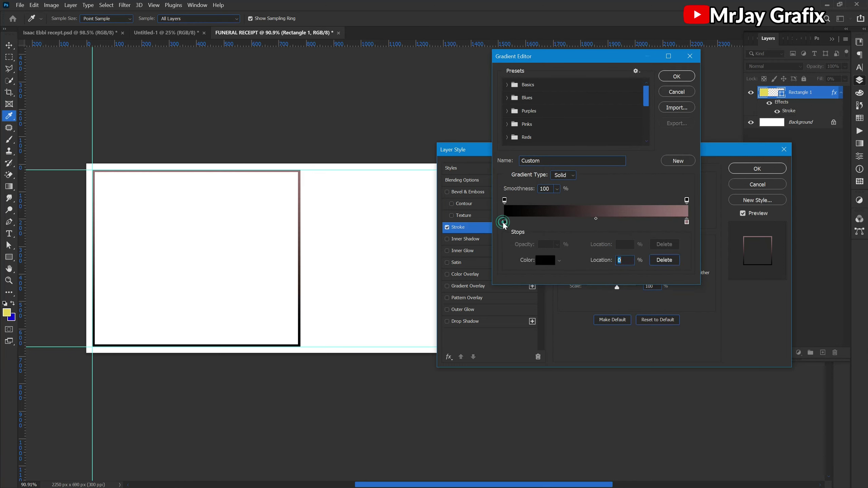
left_click(543, 261)
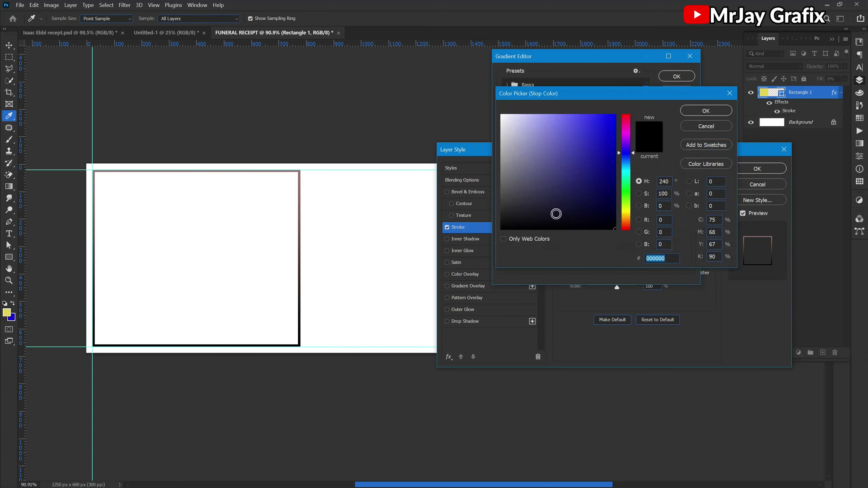
left_click(625, 119)
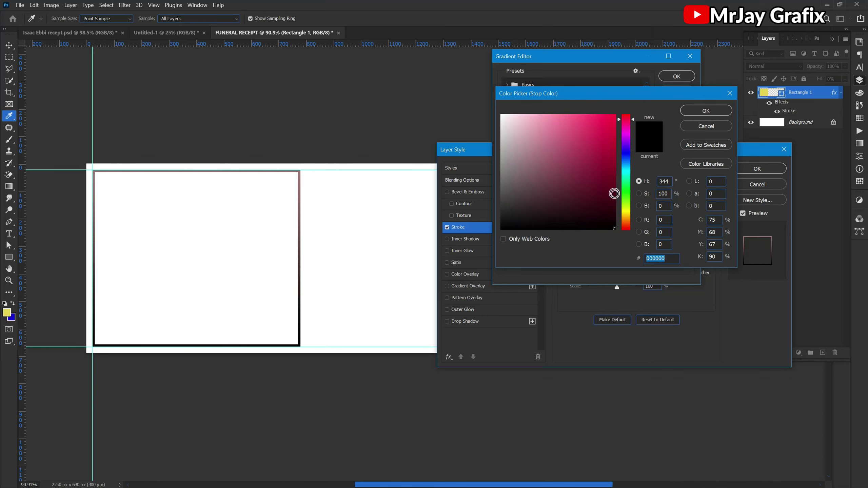
left_click(614, 194)
left_click_drag(614, 194, 619, 181)
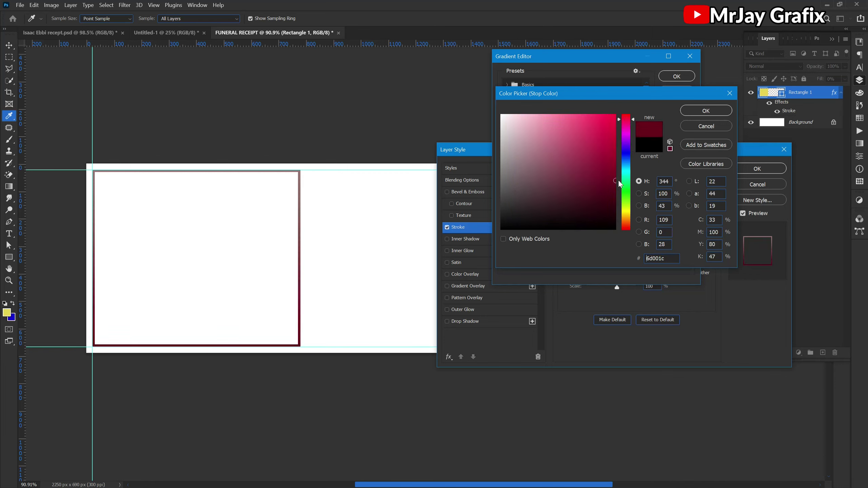
left_click(697, 111)
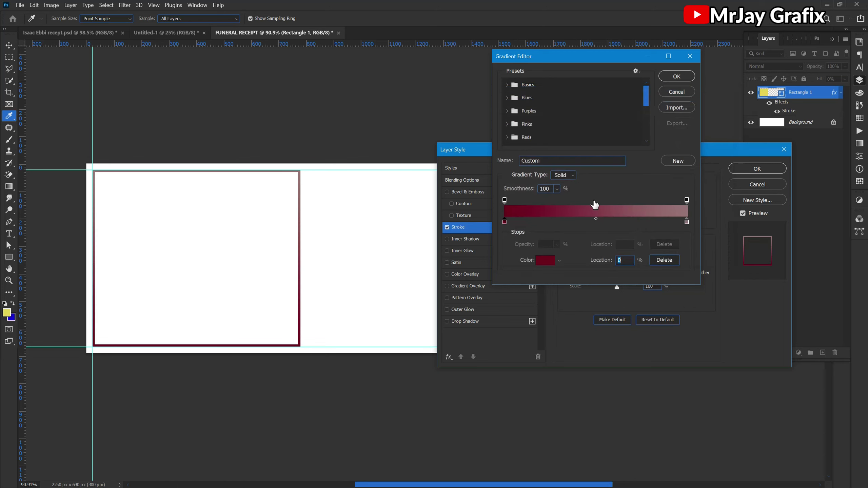
- Set the gradient's right stop to very dark red 310101
left_click(687, 222)
left_click(544, 267)
left_click(614, 207)
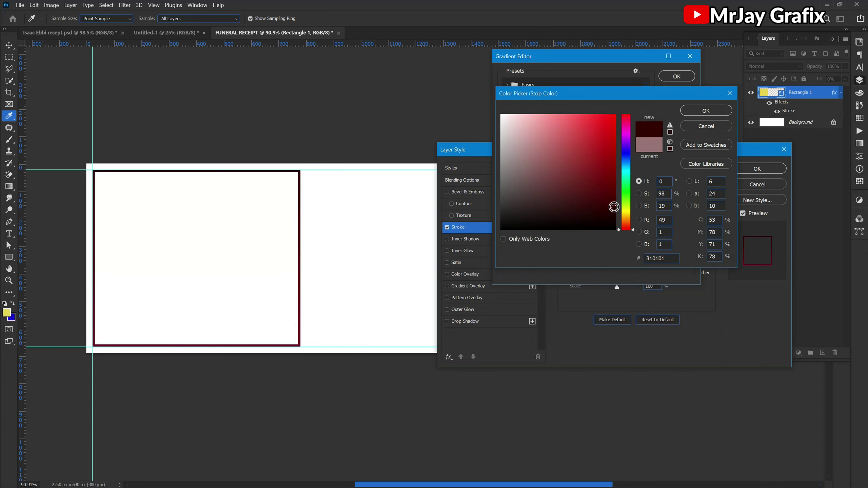
left_click(706, 111)
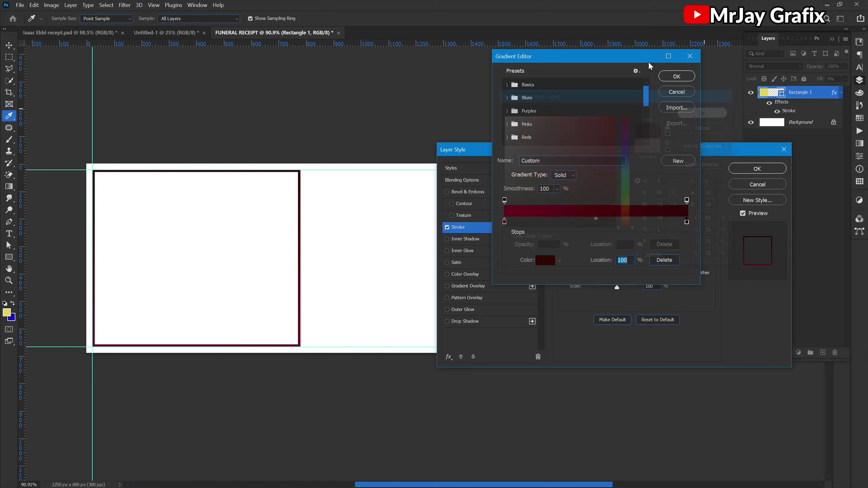
- Change the left stop to bright red df042e and apply the gradient
left_click(504, 222)
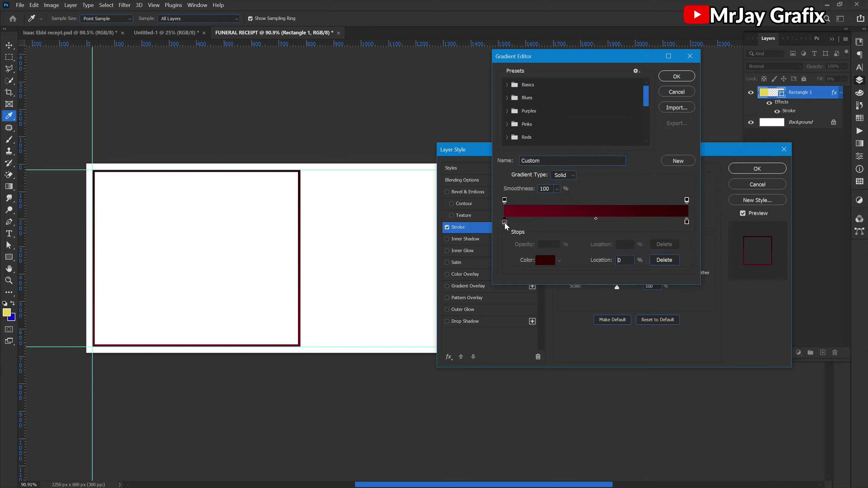
left_click(546, 260)
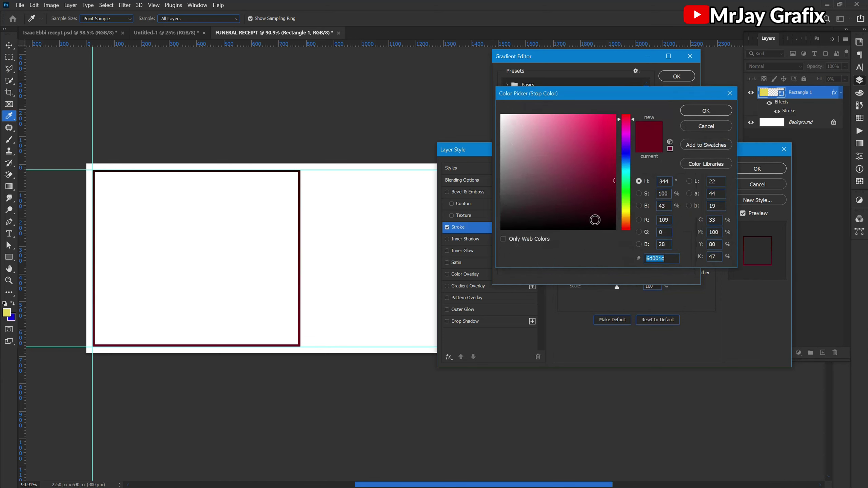
left_click(625, 119)
left_click(614, 128)
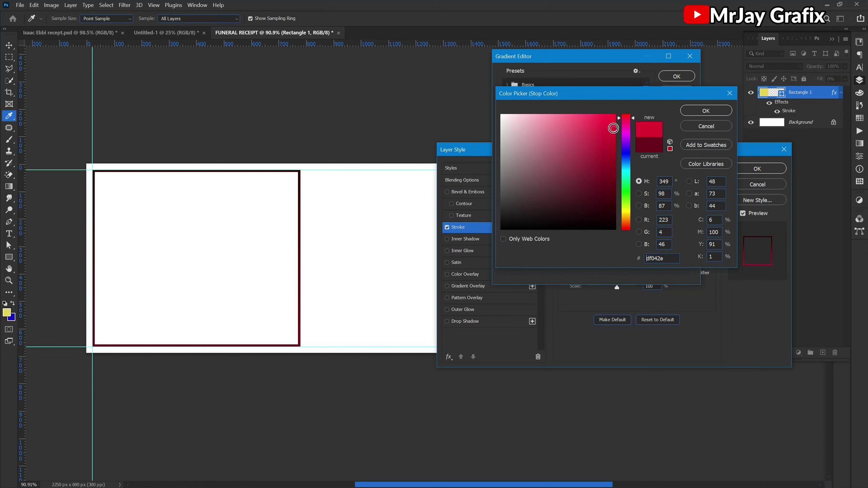
left_click(688, 112)
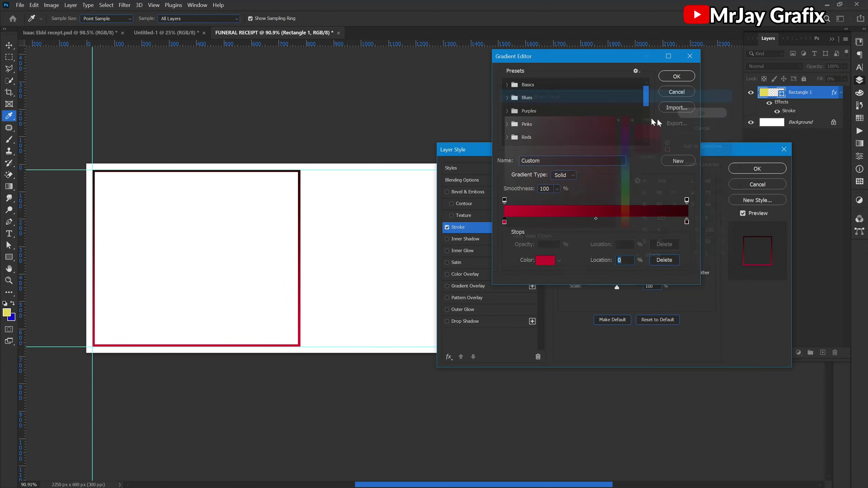
left_click(670, 78)
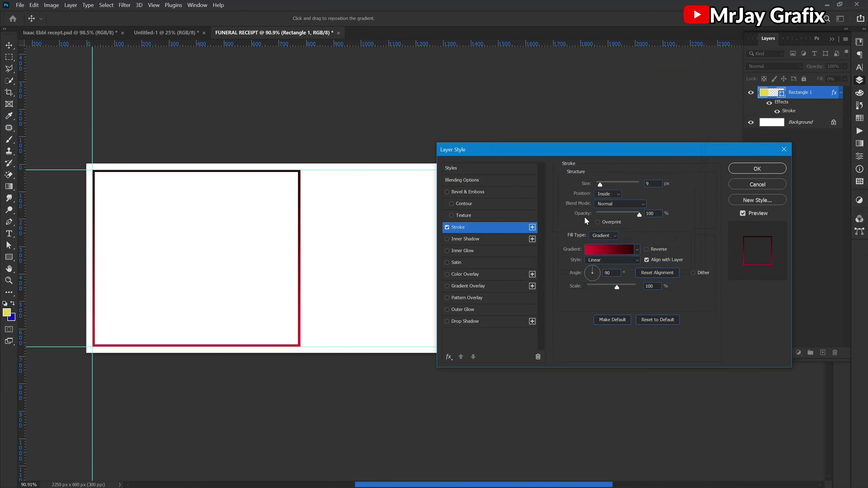
- Make the stroke gradient Reflected, with extra dark and red stops at about 28% and 61%
left_click(595, 261)
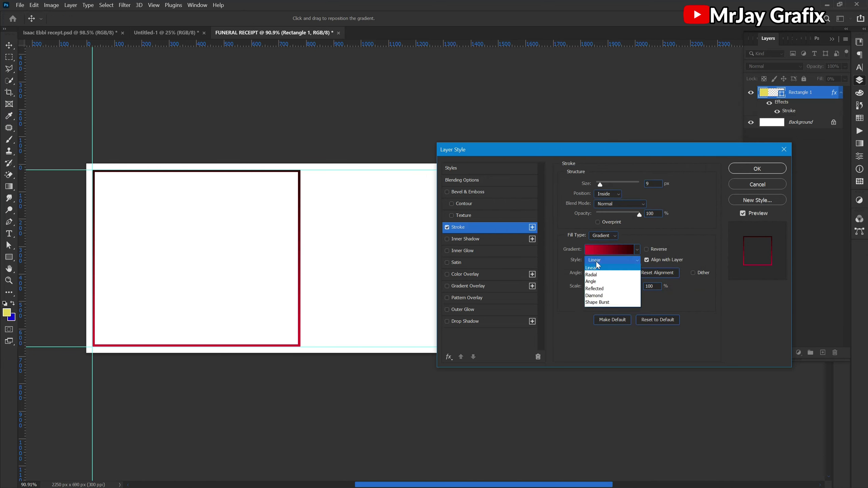
left_click(594, 289)
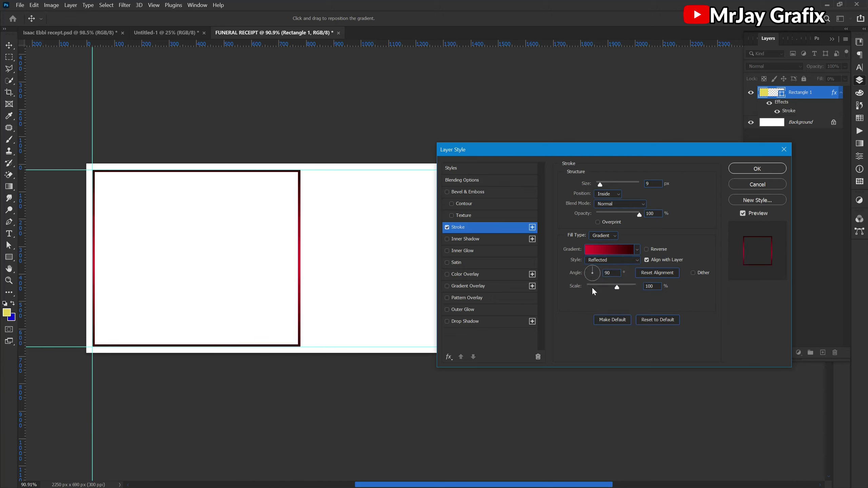
left_click(613, 251)
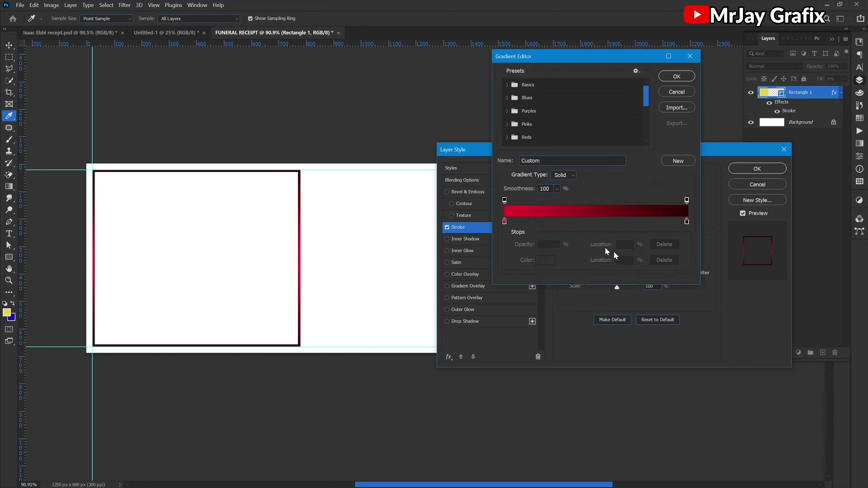
left_click(686, 221)
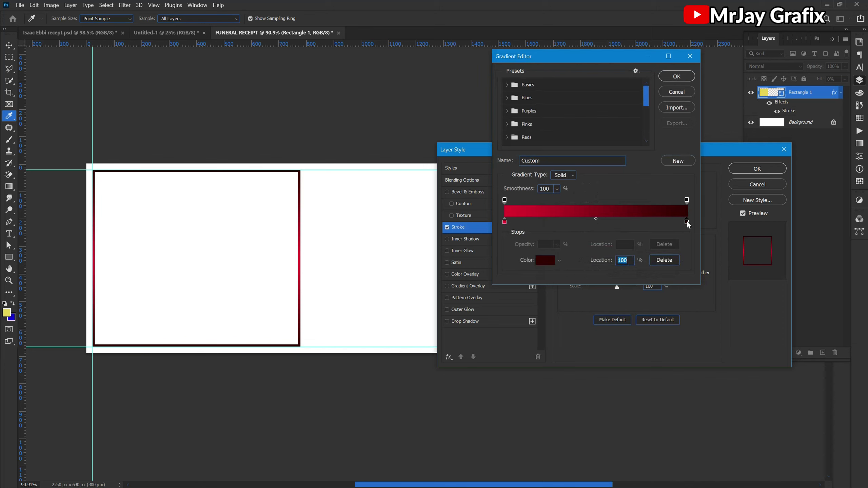
left_click(504, 222)
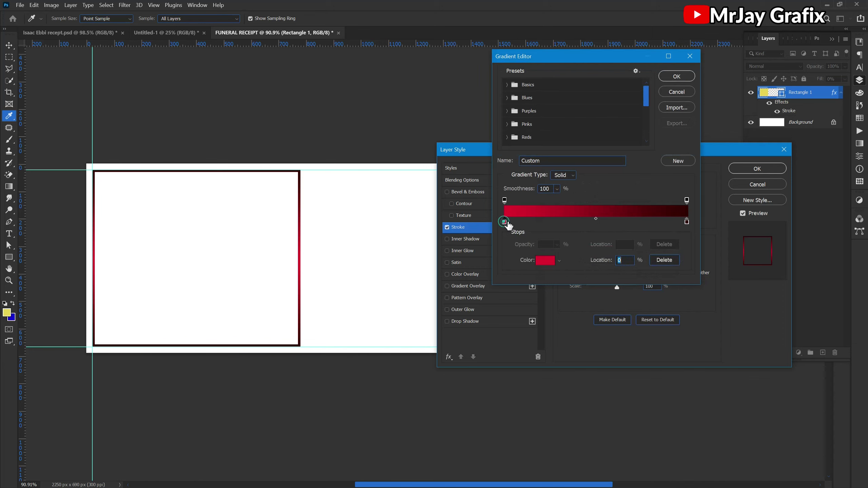
left_click(632, 223)
left_click(686, 222)
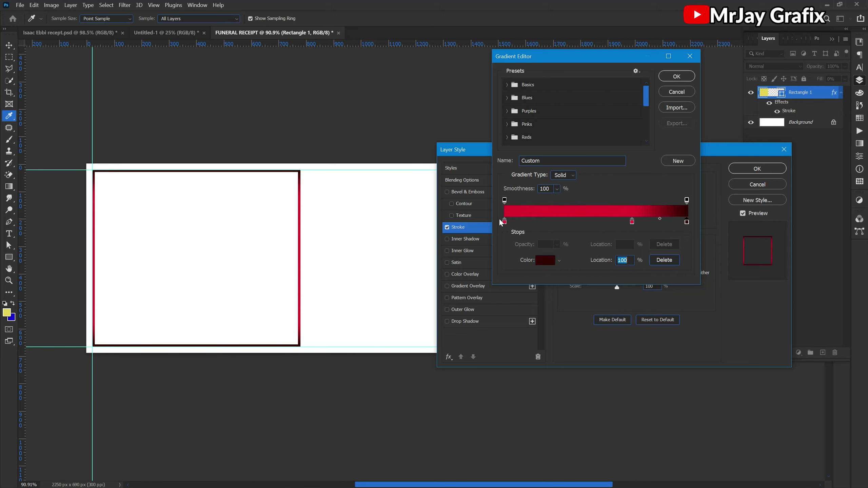
left_click(527, 222)
left_click_drag(528, 223, 546, 222)
left_click_drag(632, 222, 615, 225)
left_click_drag(544, 225, 556, 224)
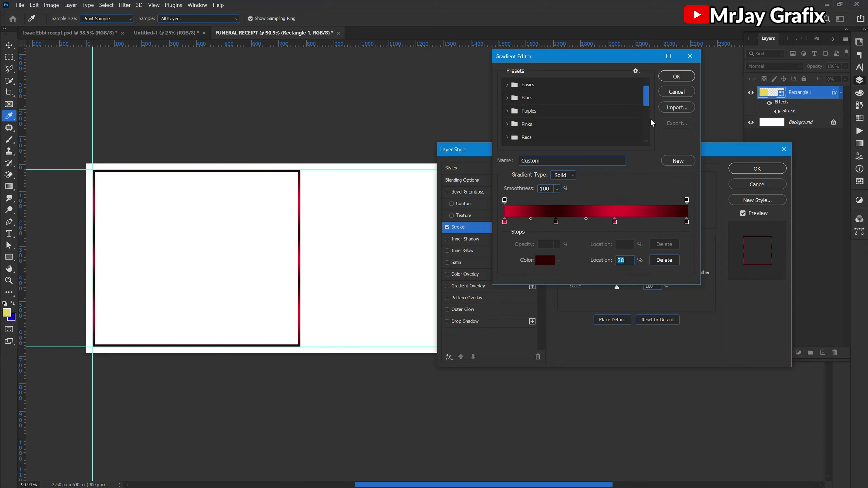
key("Return")
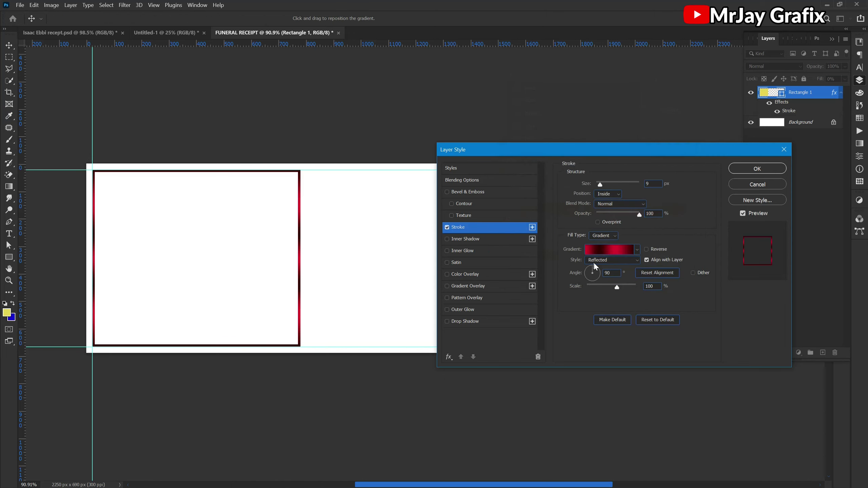
- Set the stroke gradient angle to 25° and scale to 150%, then confirm
left_click(598, 271)
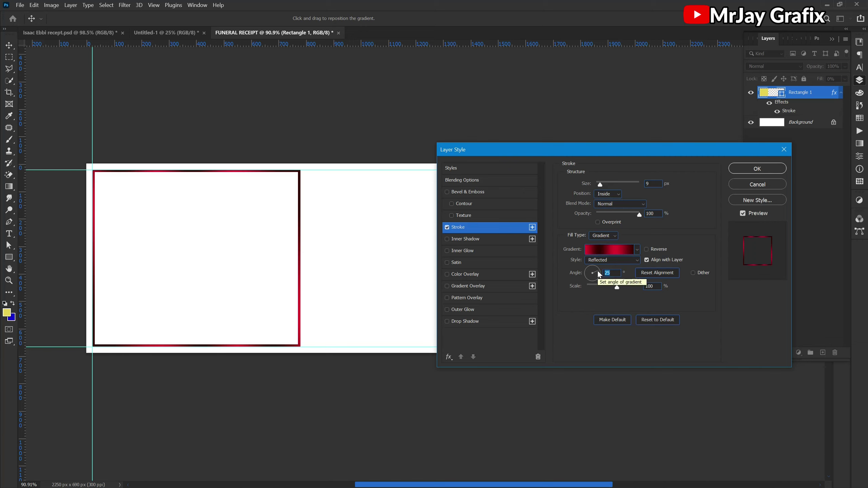
mouse_move(618, 289)
left_mouse_down()
mouse_move(599, 287)
mouse_move(640, 292)
left_mouse_up()
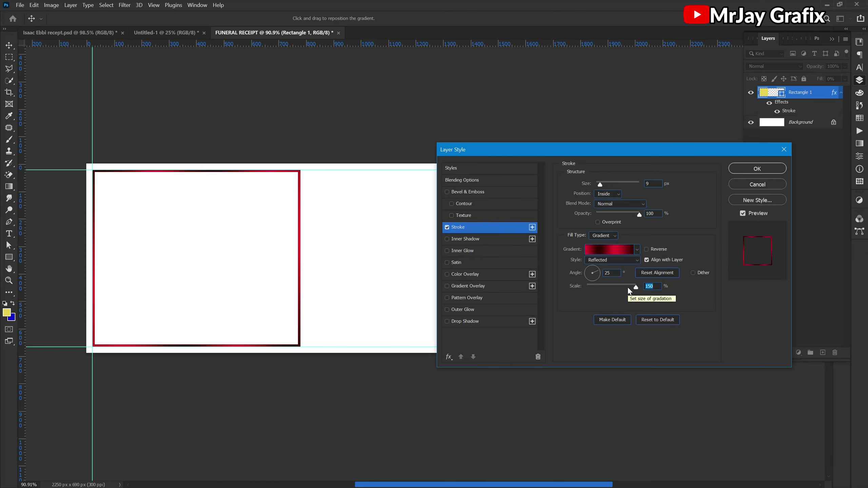
key("Return")
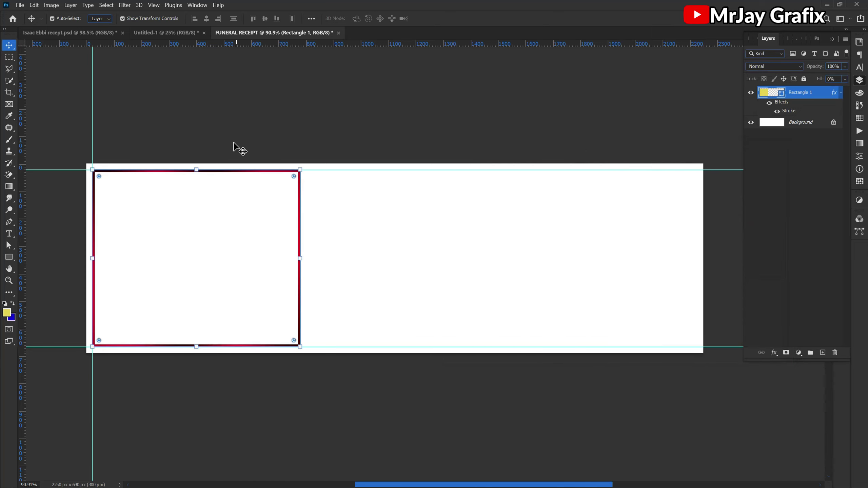
- Add a vertical guide and duplicate Rectangle 1, stretching the copy to the canvas's right edge
left_click(196, 111)
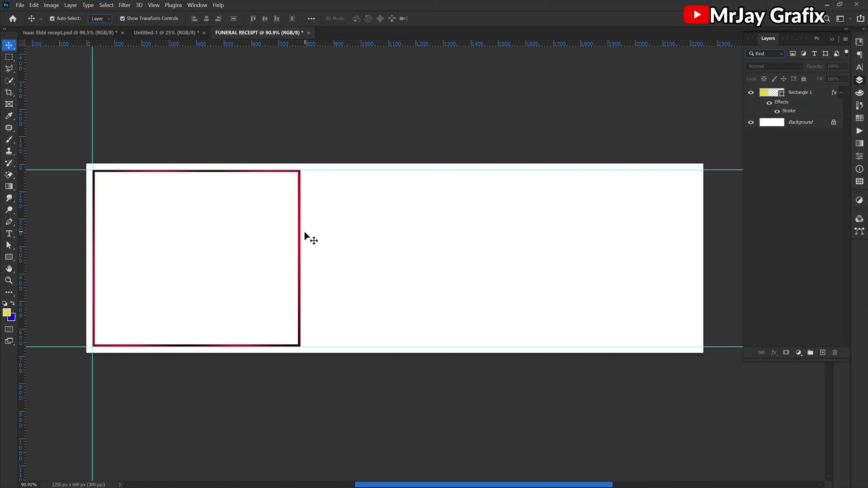
left_click_drag(24, 166, 314, 236)
left_click(251, 244)
key("ctrl+j")
left_click(217, 186)
left_click_drag(217, 187, 430, 252)
left_click_drag(529, 258, 696, 258)
- Rasterize the original Rectangle 1's layer style
left_click(144, 283)
right_click(801, 123)
left_click(704, 249)
left_click_drag(9, 80, 38, 89)
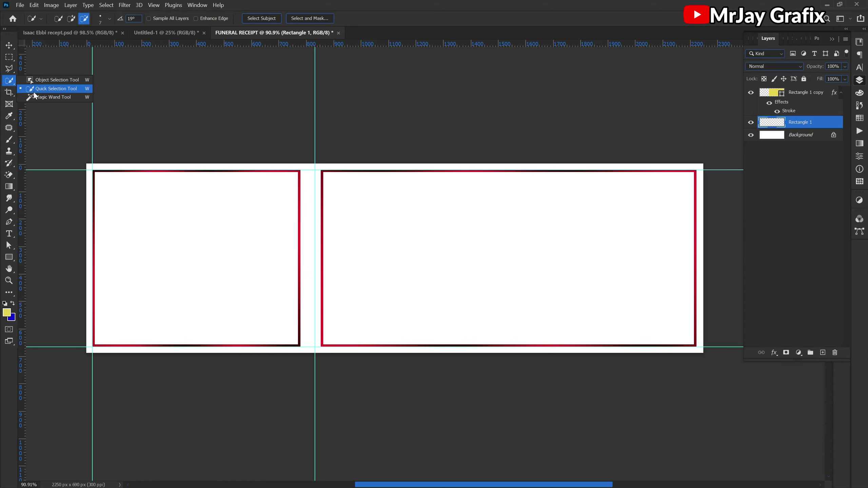
left_click(9, 57)
- Cut away the left frame's right edge using a rectangular selection
left_click(54, 55)
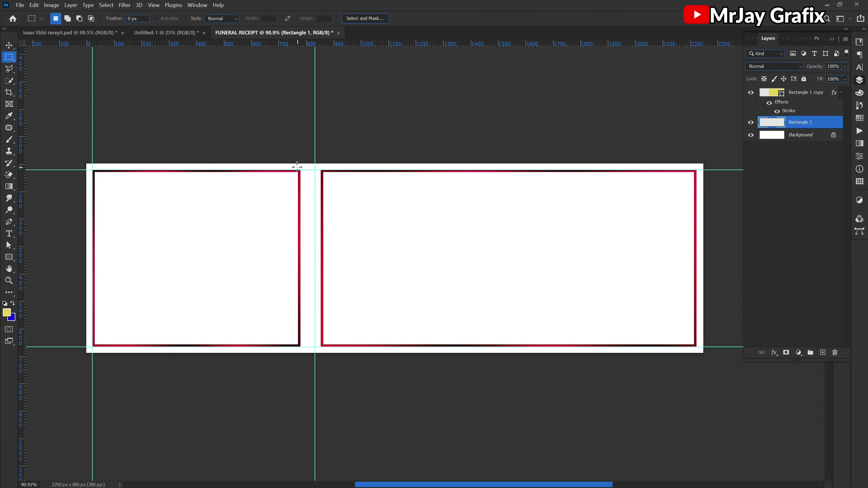
scroll(267, 262, "up", 5)
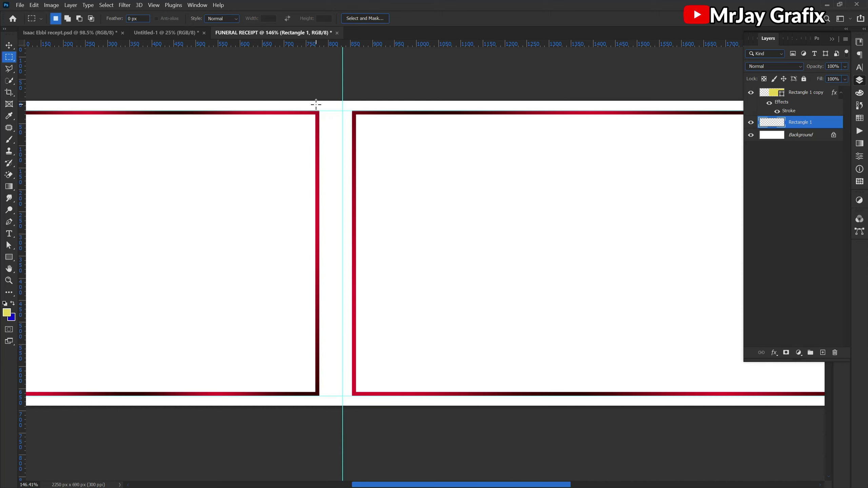
left_click_drag(314, 104, 337, 403)
left_click(751, 122)
left_click(751, 122)
key("ctrl+x")
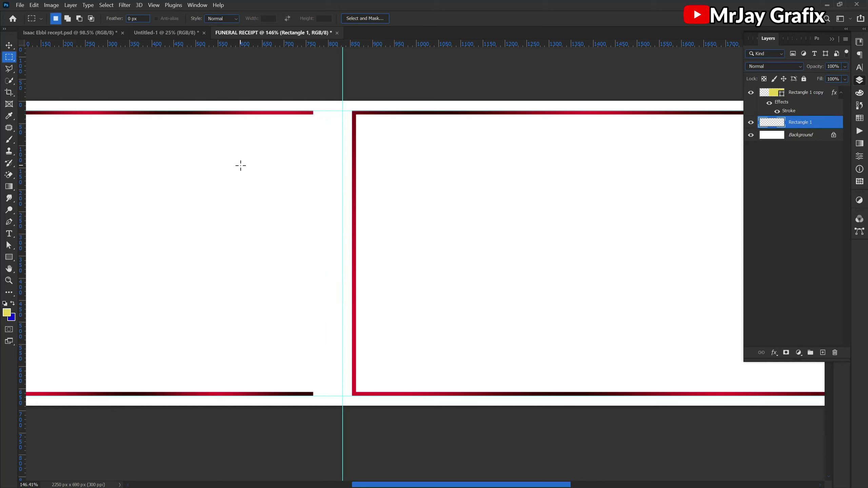
- Stretch the open frame's top and bottom lines toward the guide, to about 783 px
left_click(9, 45)
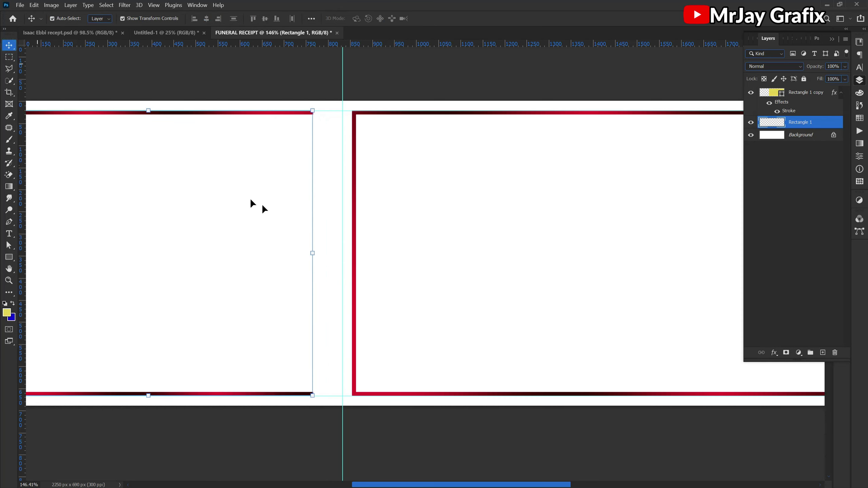
left_click(312, 256)
left_click_drag(313, 256, 339, 264)
key("Return")
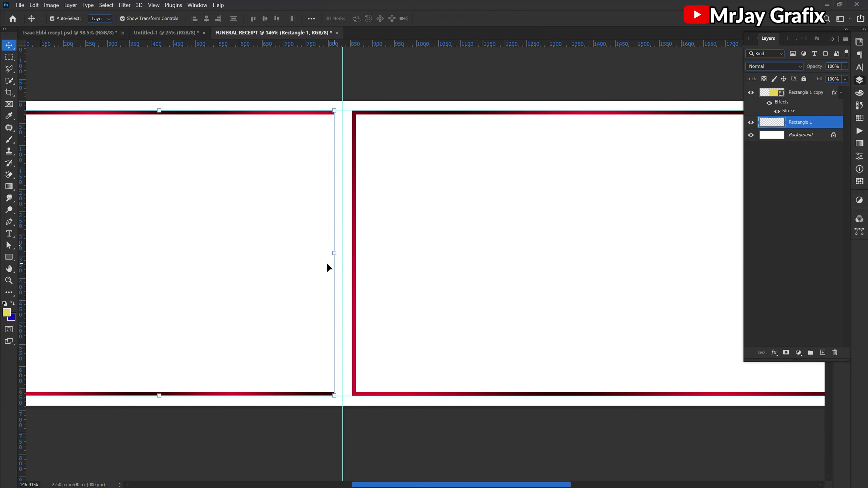
left_click(229, 265)
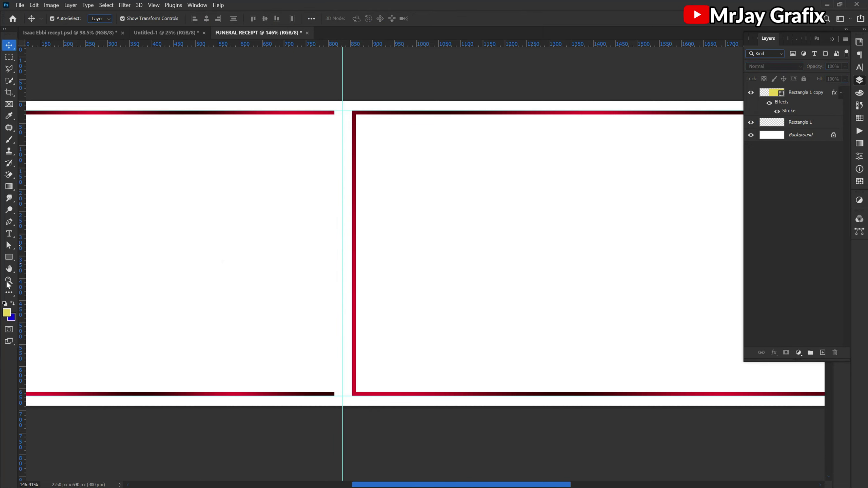
- Draw a black 21 × 856 px Rectangle 2 bar at X 833 along the dividing guide
left_click(8, 259)
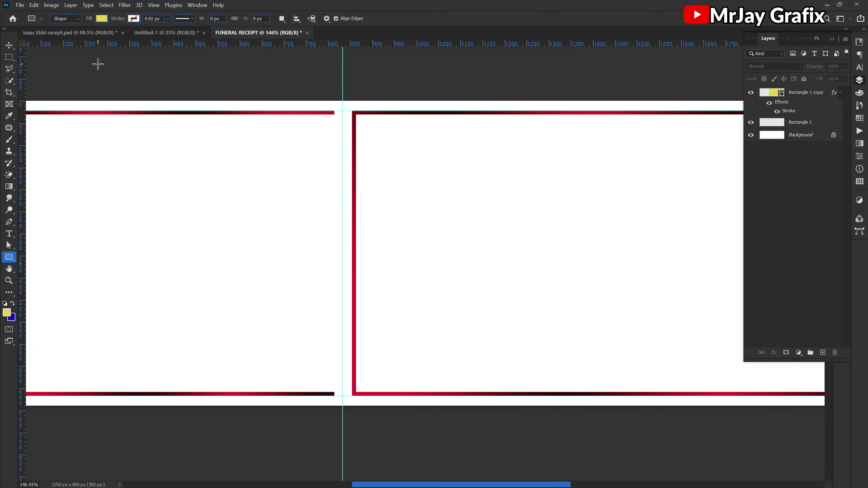
left_click(102, 20)
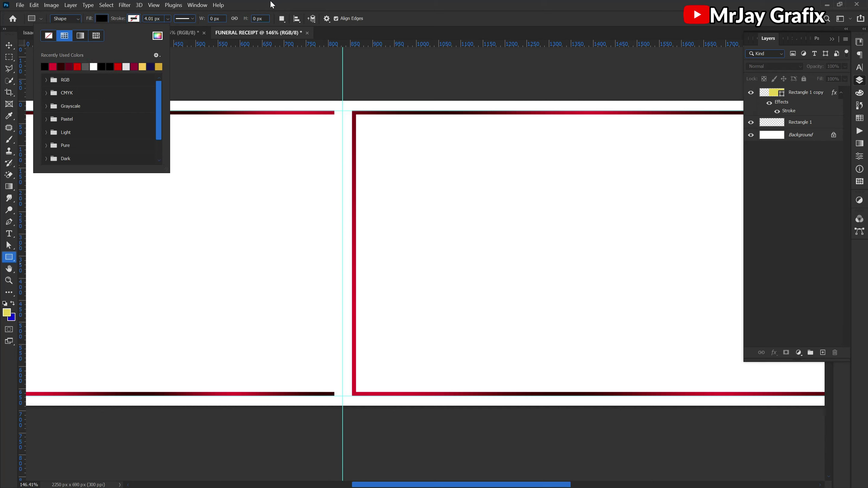
key("Escape")
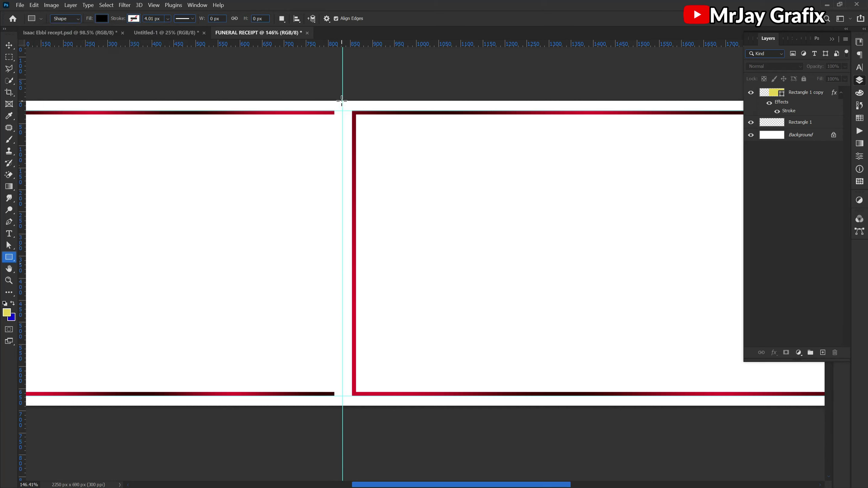
left_click_drag(342, 97, 345, 455)
key("Escape")
left_click_drag(340, 92, 351, 471)
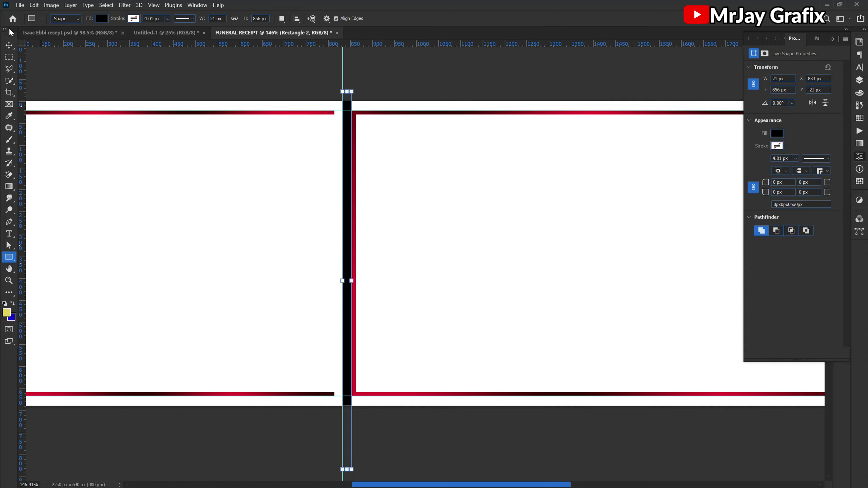
- Transform the black Rectangle 2 bar down to a 1 px wide vertical line
left_click(9, 44)
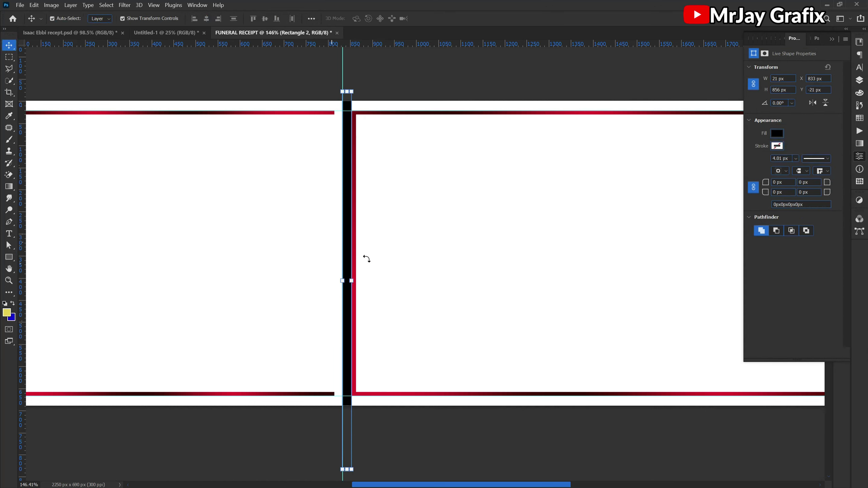
scroll(356, 284, "up", 3)
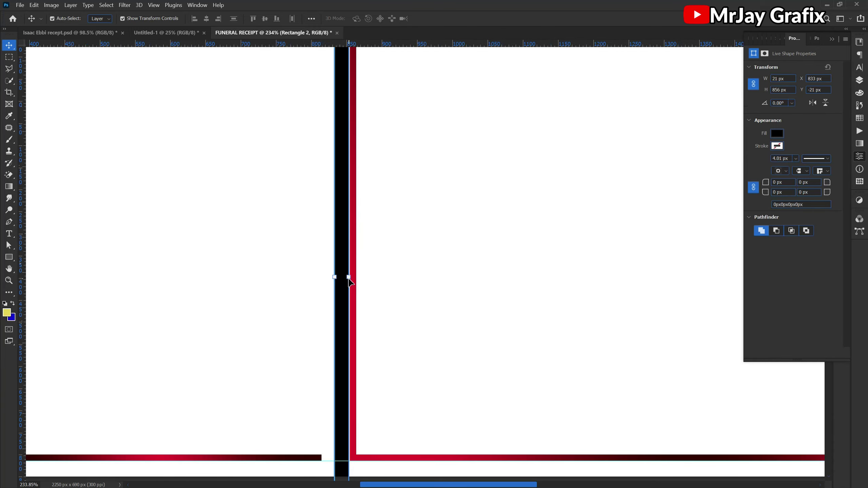
left_click(348, 277)
left_click_drag(351, 277, 338, 280)
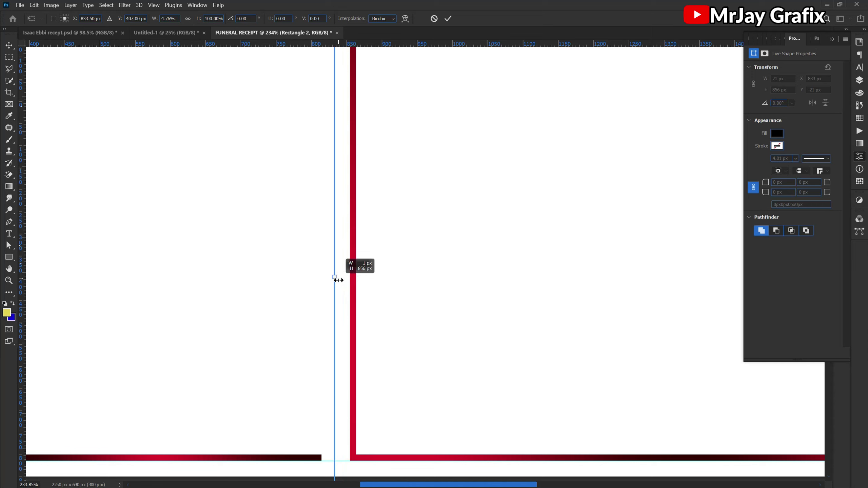
key("Return")
left_click(248, 254)
- Reselect the thin divider and re-transform it, leaving it at 1 px wide
left_click_drag(297, 249, 333, 262)
left_click(290, 253)
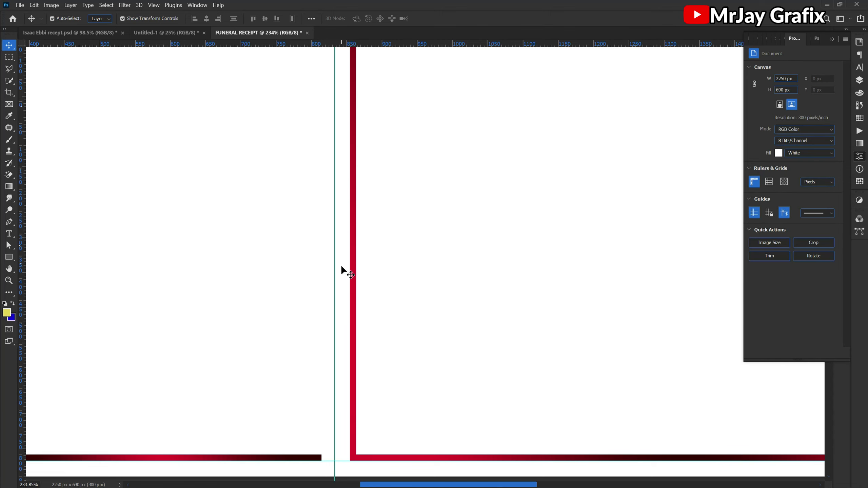
left_click(334, 272)
scroll(335, 276, "up", 1)
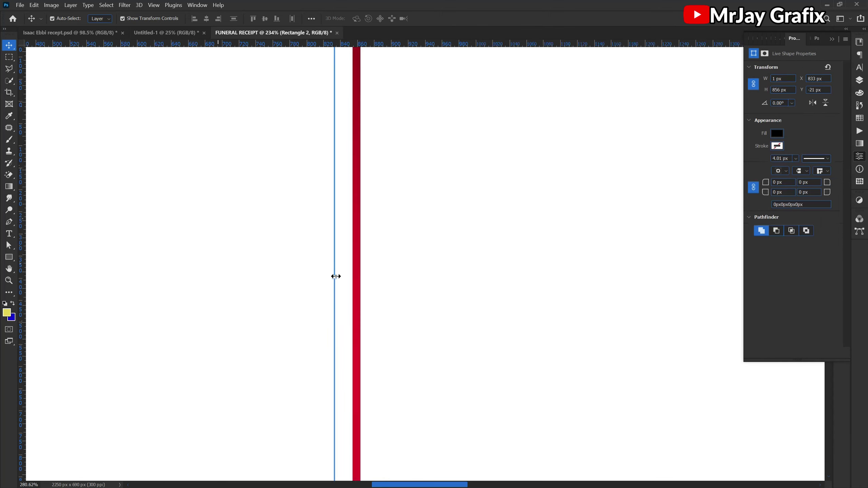
scroll(335, 277, "up", 9)
key("ctrl+t")
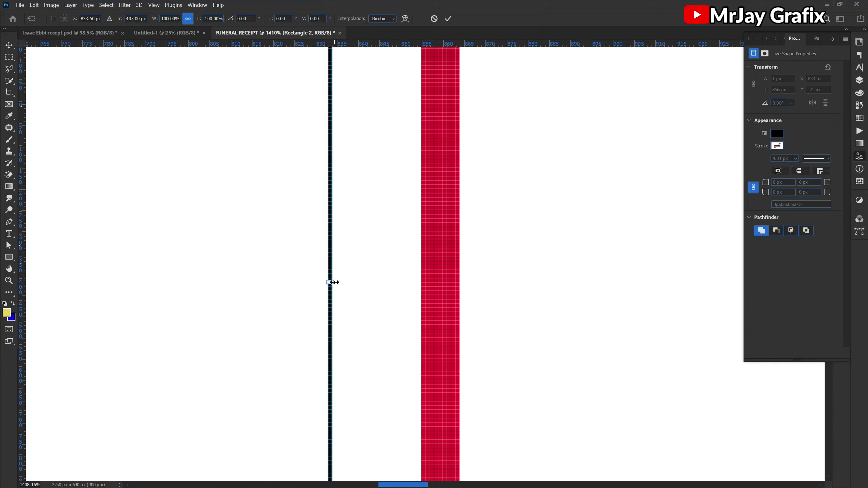
left_click_drag(335, 282, 330, 288)
key("Return")
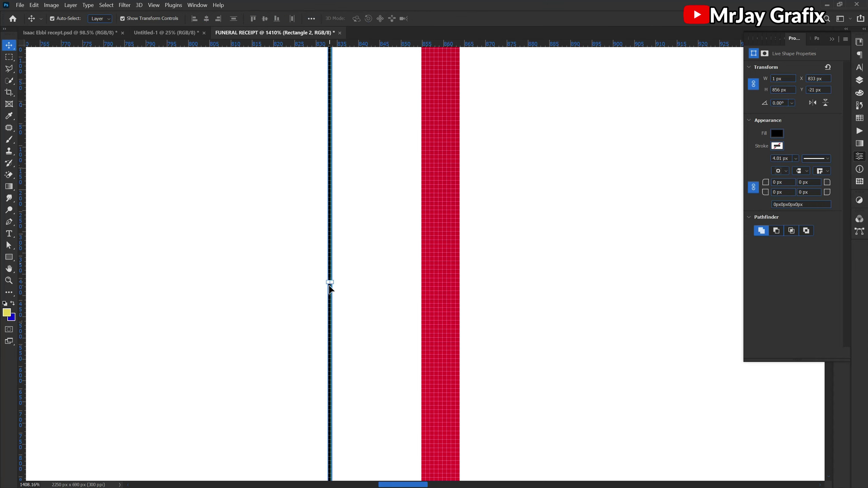
scroll(330, 286, "down", 10)
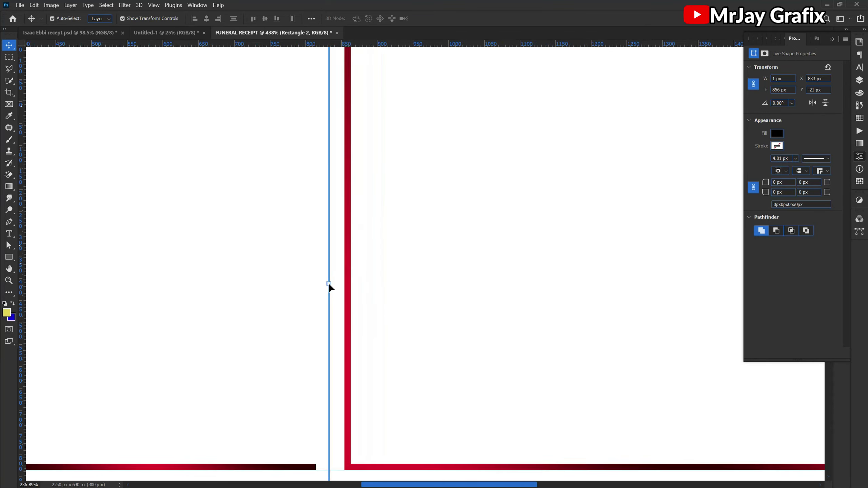
scroll(328, 283, "down", 4)
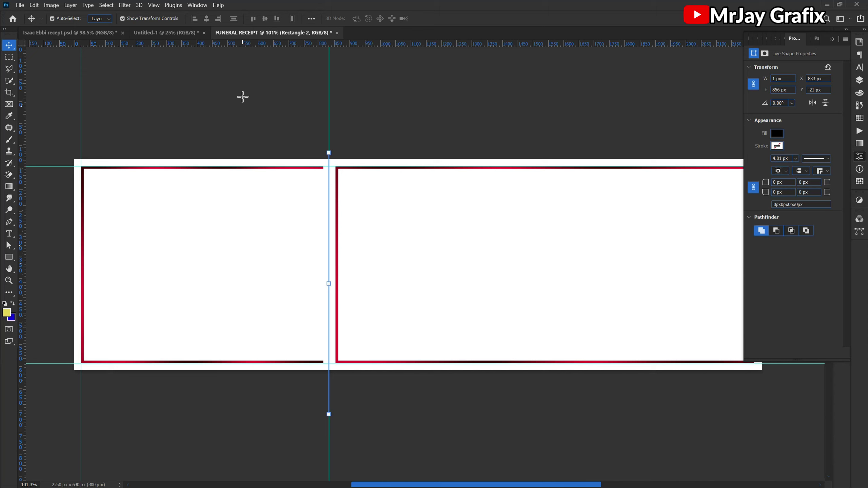
- Give the divider line a dotted stroke style
key("u")
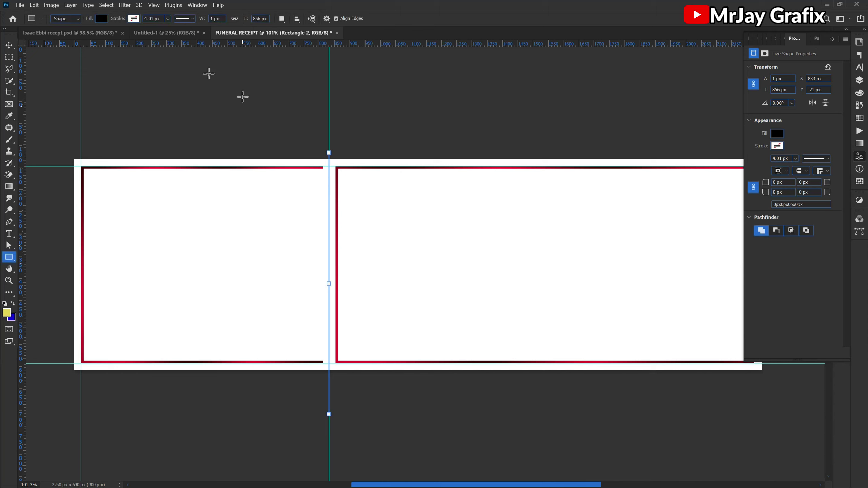
left_click(178, 19)
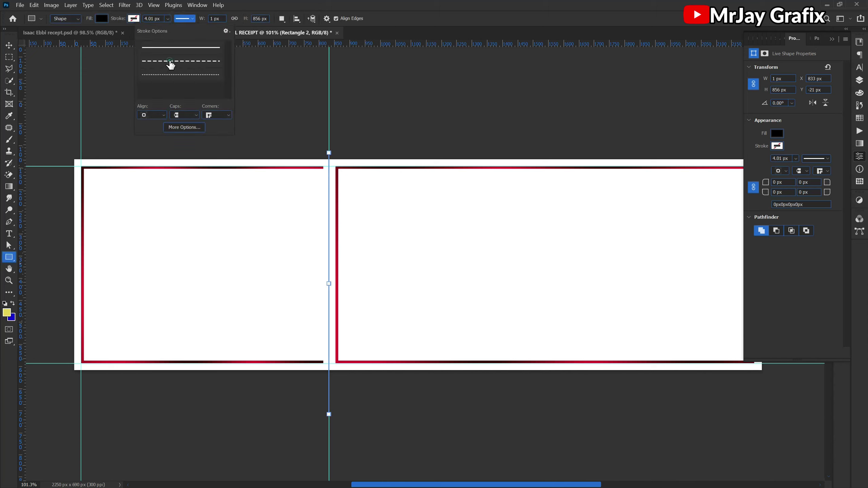
left_click(171, 63)
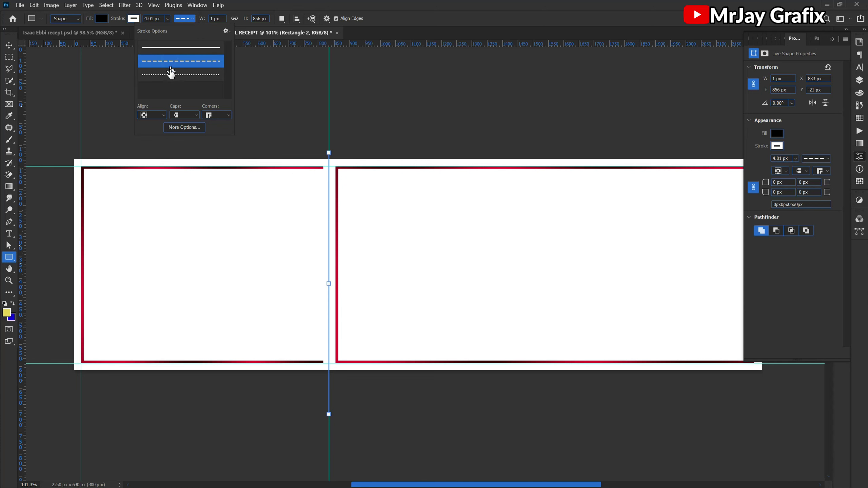
left_click(171, 76)
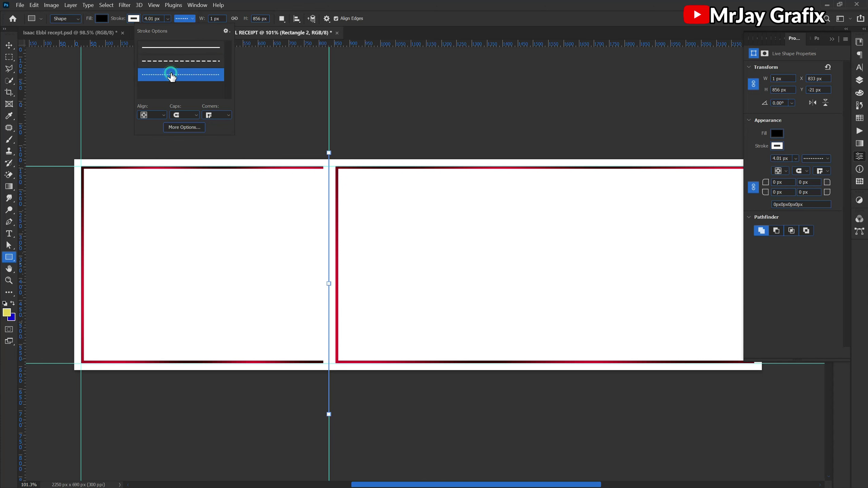
- Check the earlier receipt, return to FUNERAL RECEIPT, and review the divider's stroke options
left_click(58, 34)
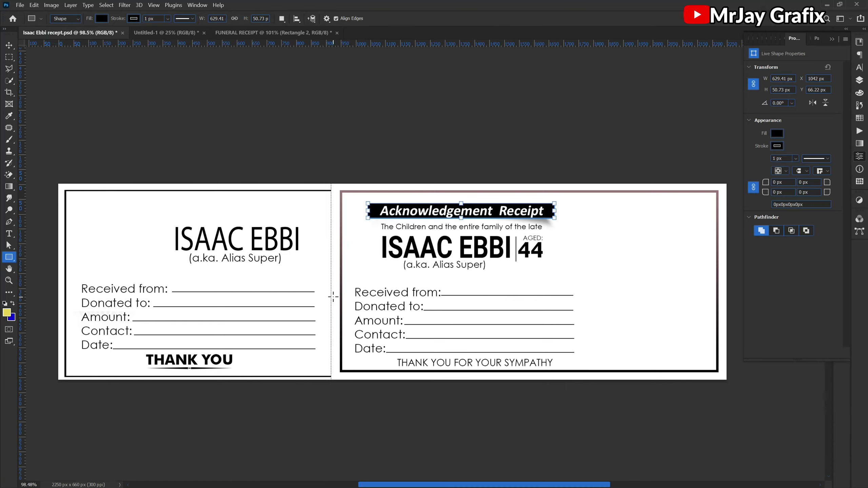
scroll(334, 297, "up", 3)
scroll(334, 298, "down", 3)
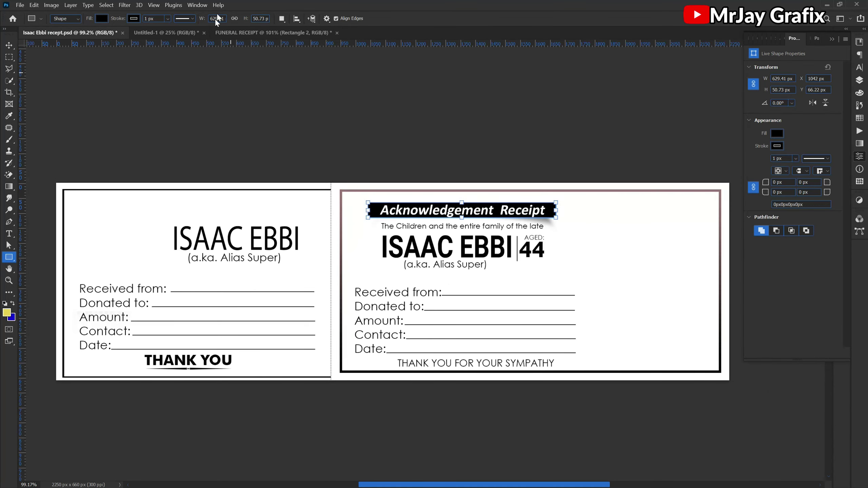
left_click(226, 33)
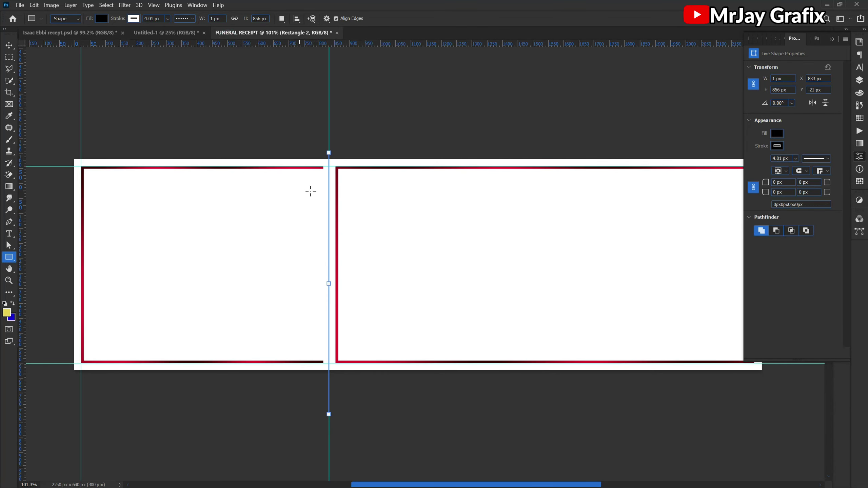
left_click(186, 19)
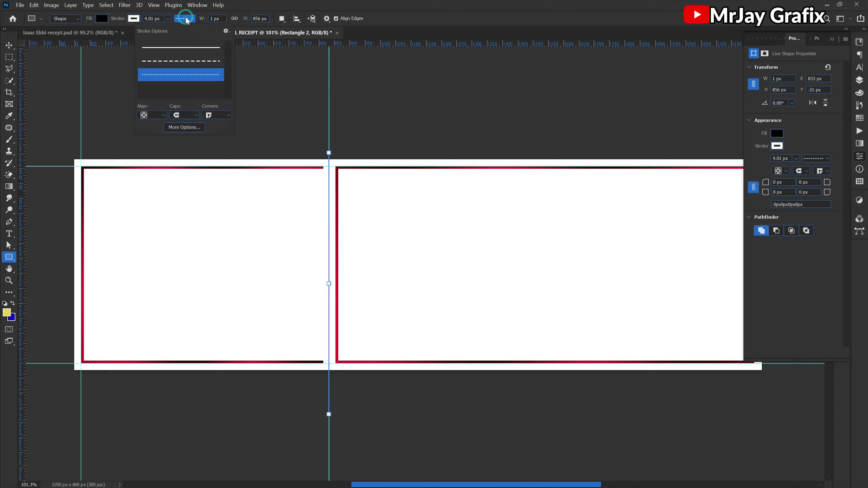
left_click(7, 46)
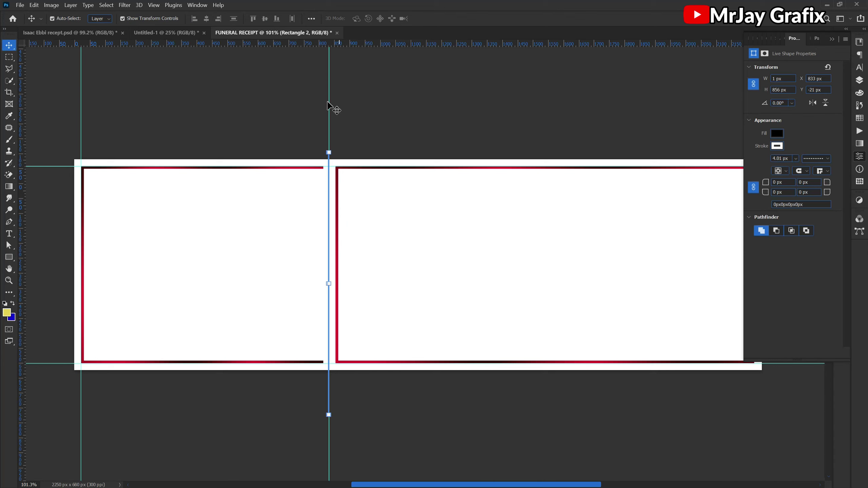
- Move the centre guide aside and stretch the left red frame right to the divider
left_click_drag(327, 103, 48, 109)
left_click(205, 250)
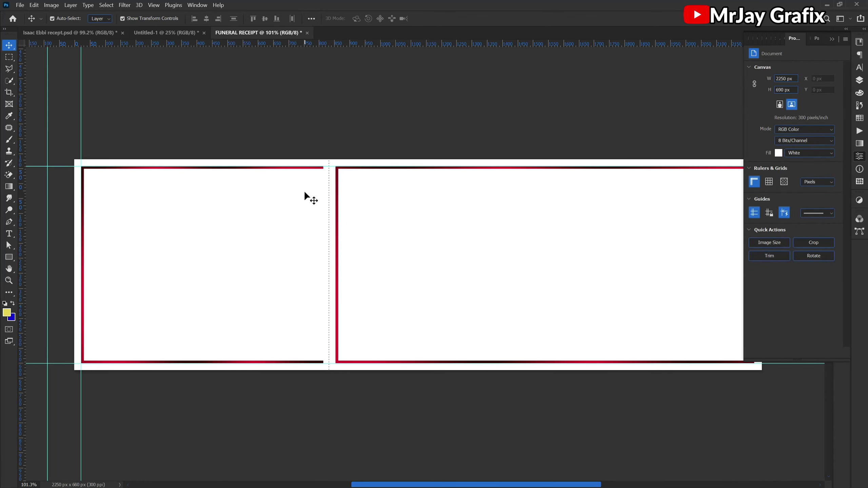
scroll(306, 248, "up", 5)
scroll(306, 246, "down", 3)
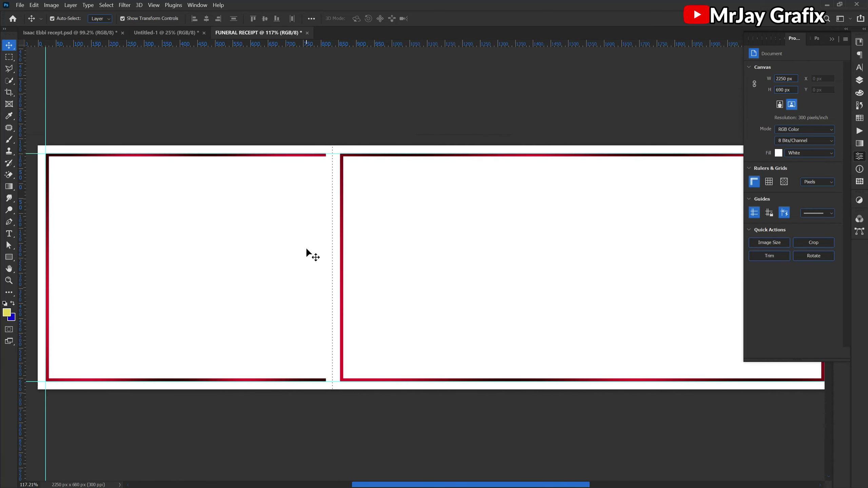
left_click(304, 155)
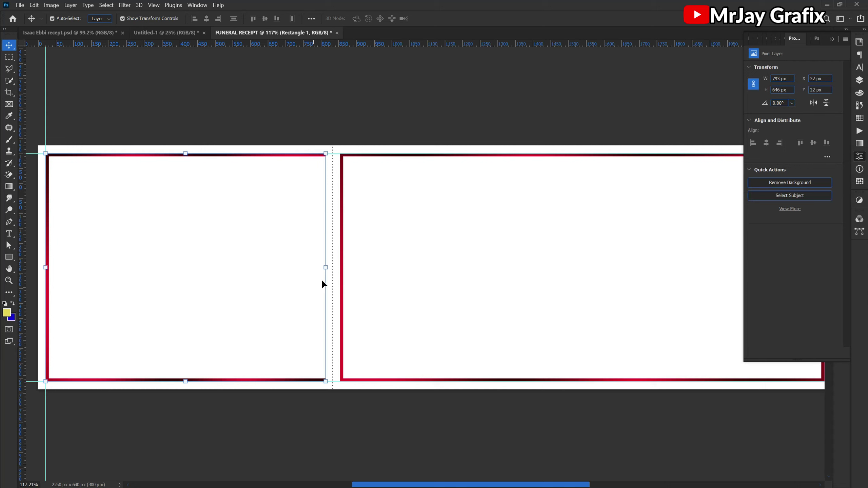
left_click_drag(325, 269, 333, 272)
key("Return")
left_click(271, 276)
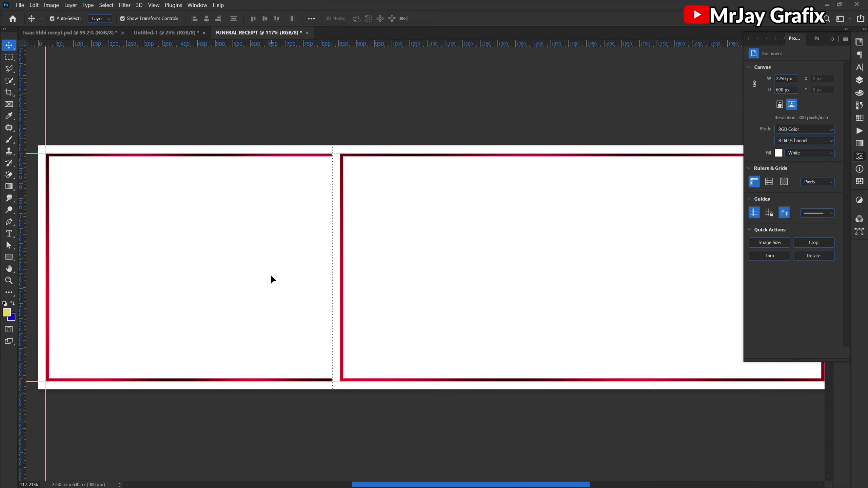
- Zoom in and select the left frame to confirm its edges meet the divider
scroll(270, 280, "down", 2)
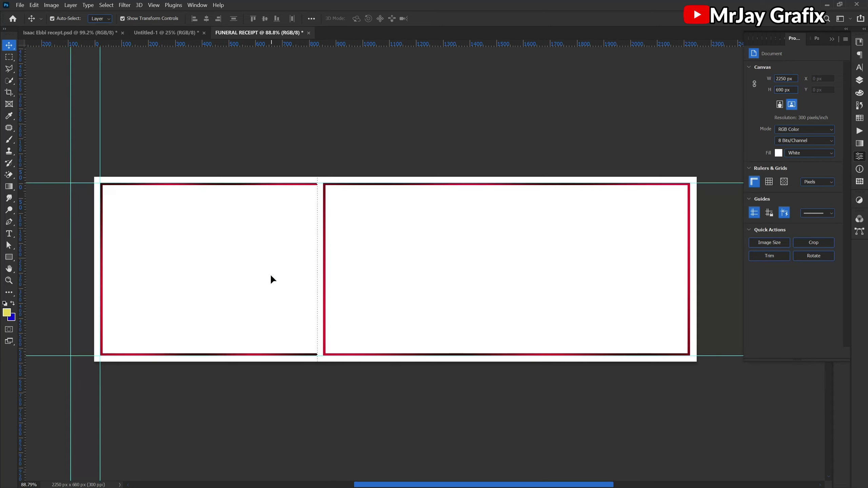
scroll(270, 279, "up", 5)
scroll(271, 277, "down", 1)
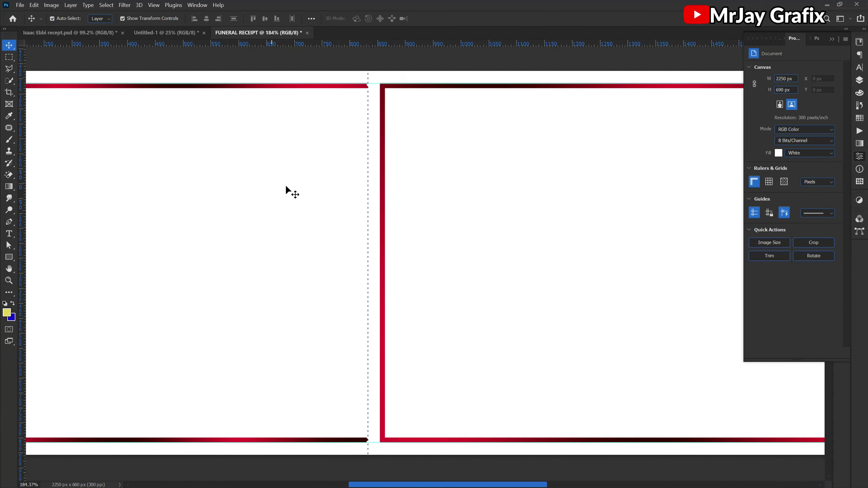
scroll(328, 73, "up", 3)
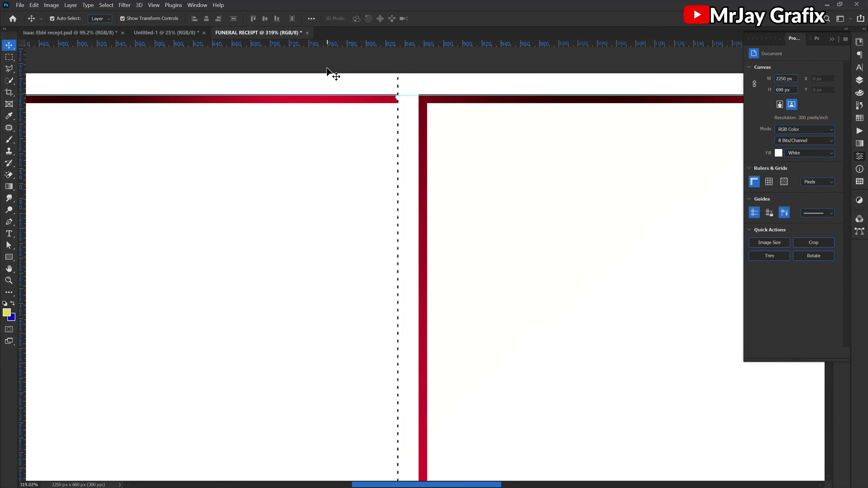
scroll(329, 73, "up", 1)
left_click(371, 111)
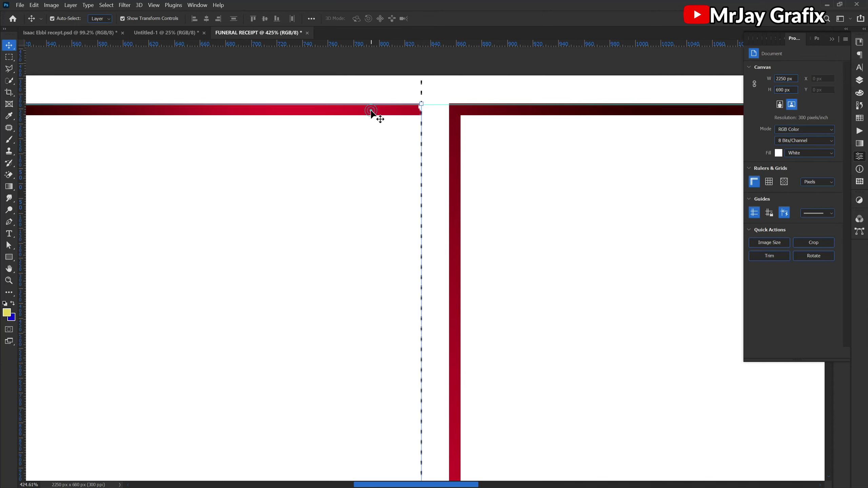
left_click(372, 112)
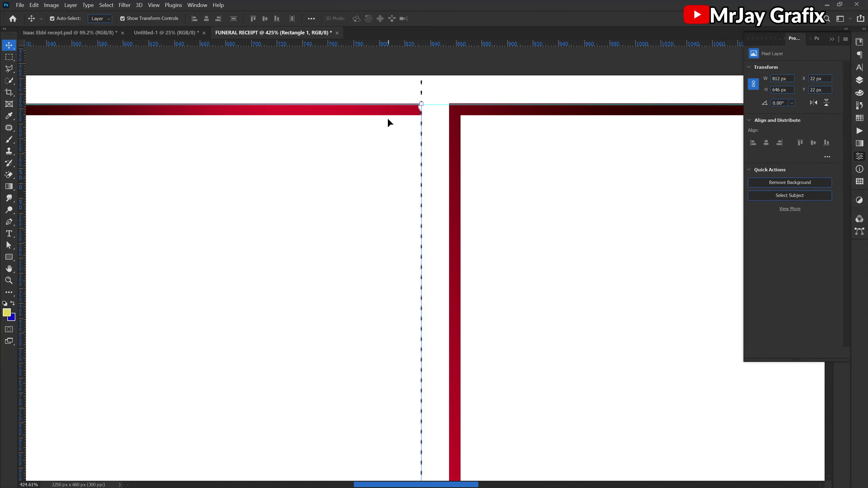
scroll(387, 116, "down", 5)
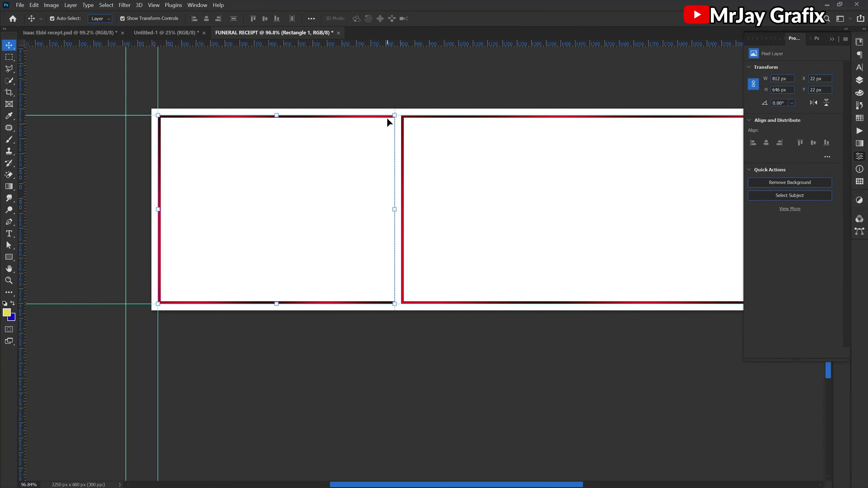
left_click(332, 351)
scroll(238, 370, "down", 2)
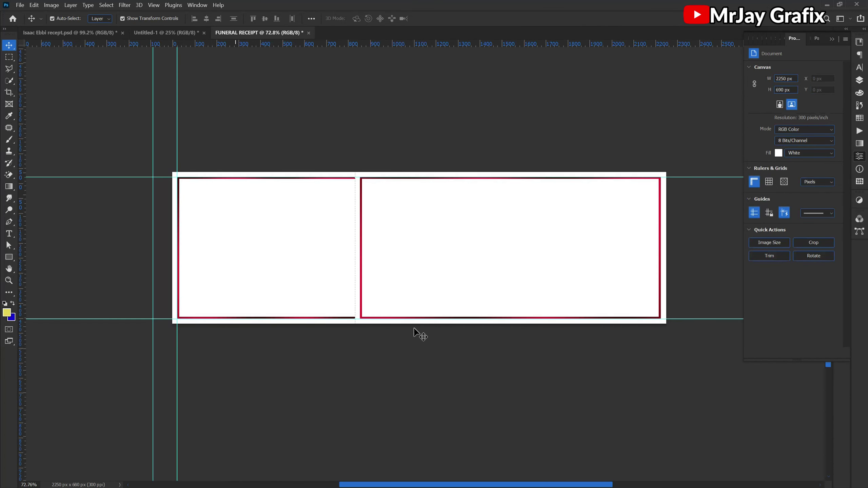
scroll(525, 304, "up", 1)
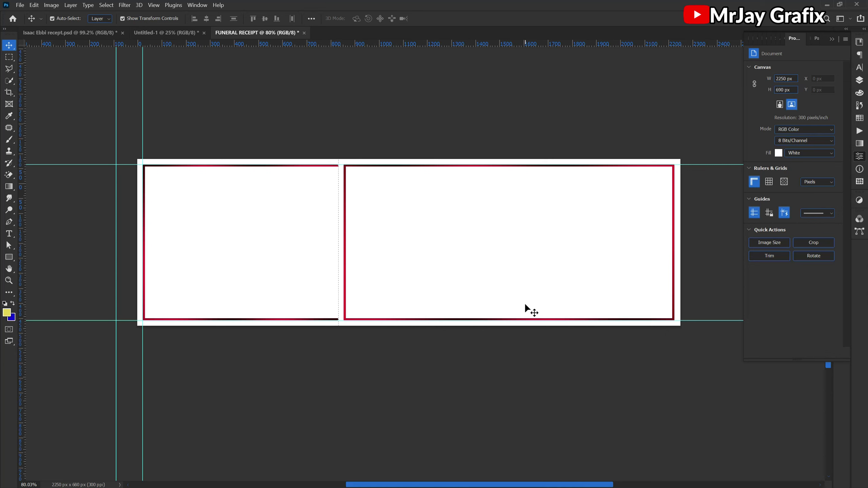
- Compare with the Untitled-1 receipt, then return to FUNERAL RECEIPT and target the Background layer
left_click(177, 32)
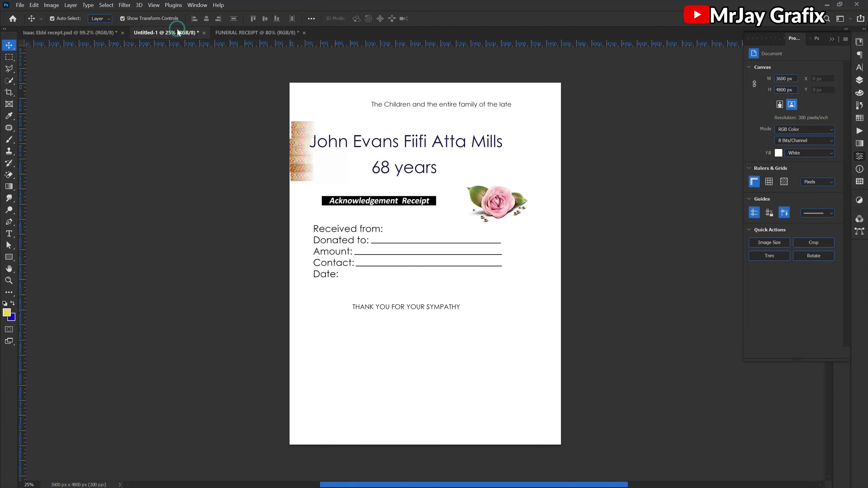
left_click(375, 143)
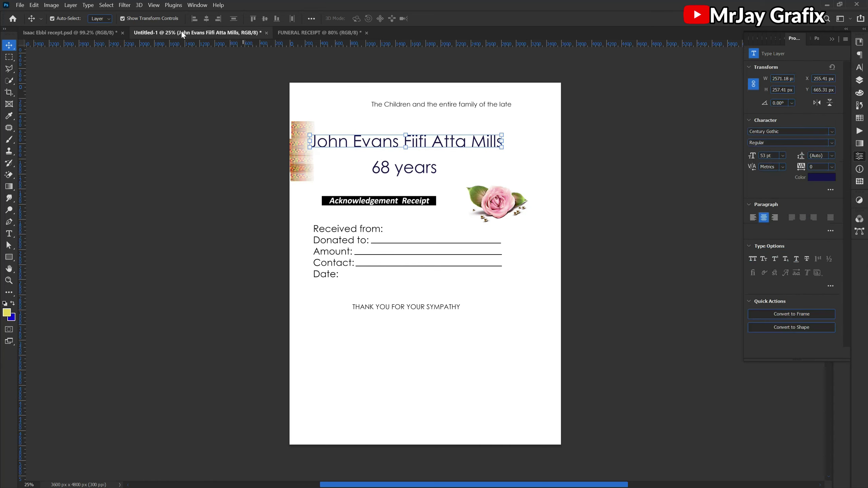
left_click(312, 33)
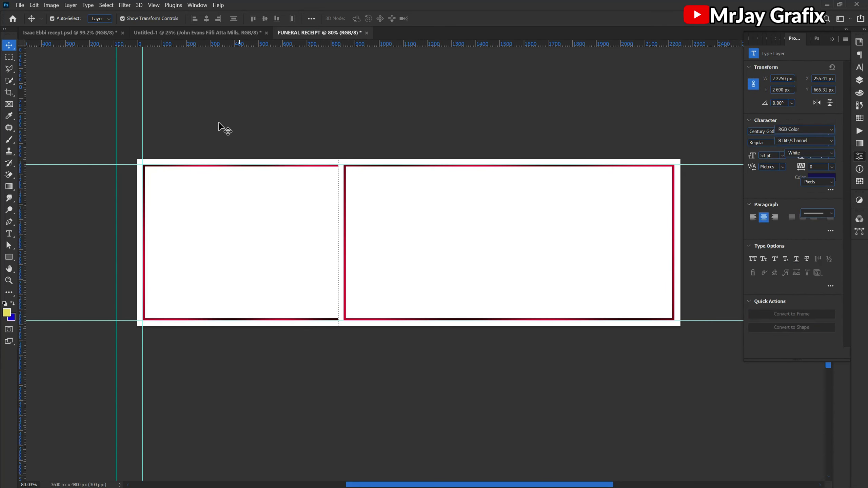
left_click(501, 272)
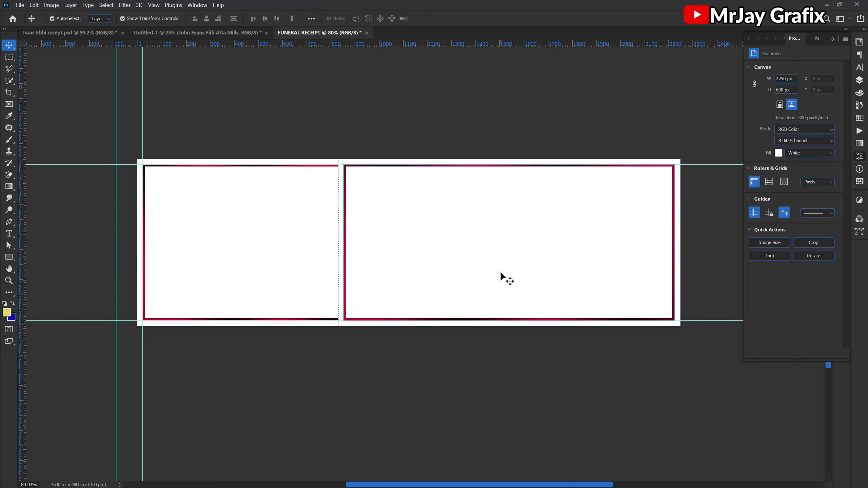
left_click(861, 82)
left_click(811, 149)
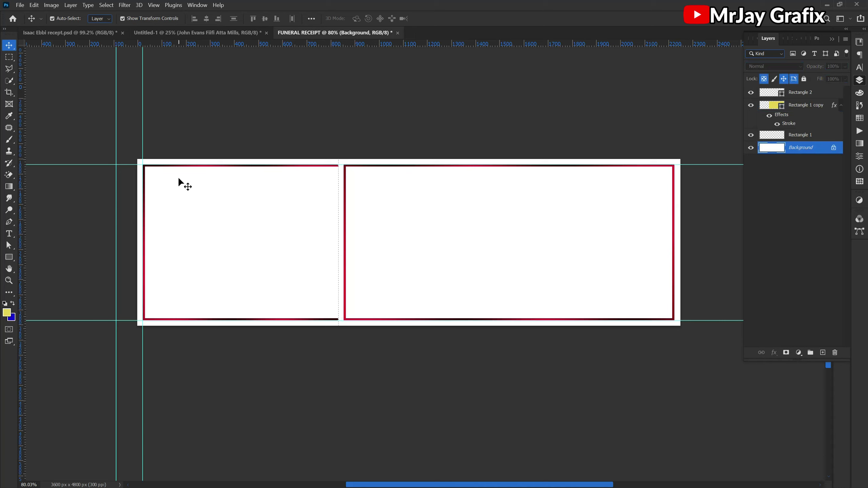
- Draw a black Rectangle 3, 2306 × 711 px, covering the whole card above Background
left_click(9, 259)
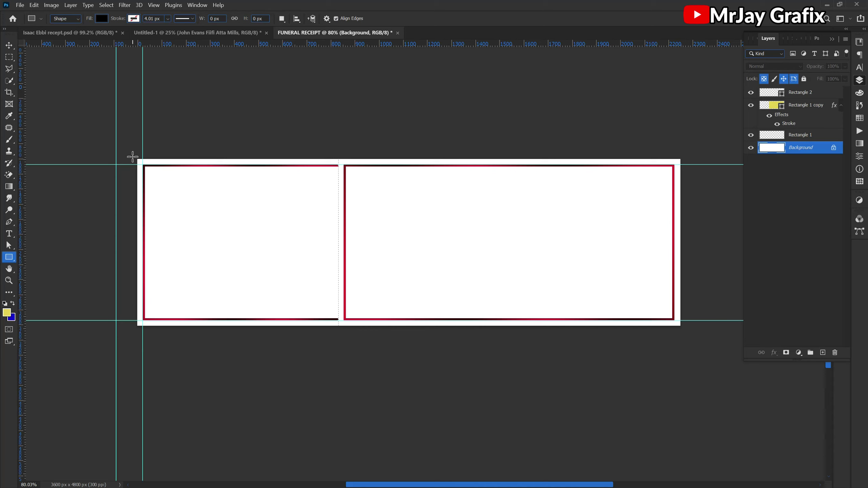
left_click_drag(133, 156, 689, 326)
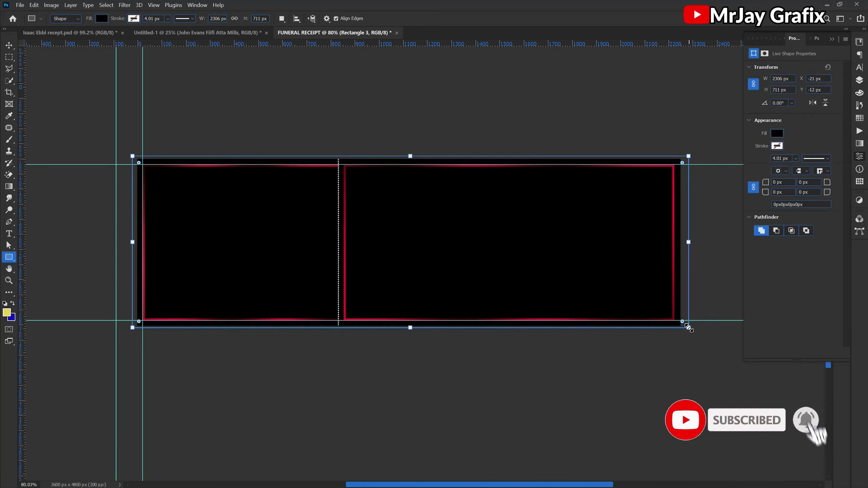
key("v")
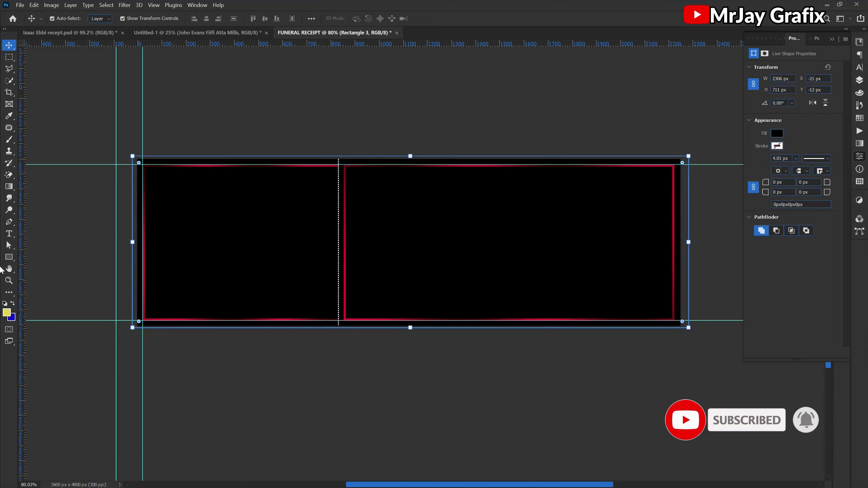
left_click(860, 80)
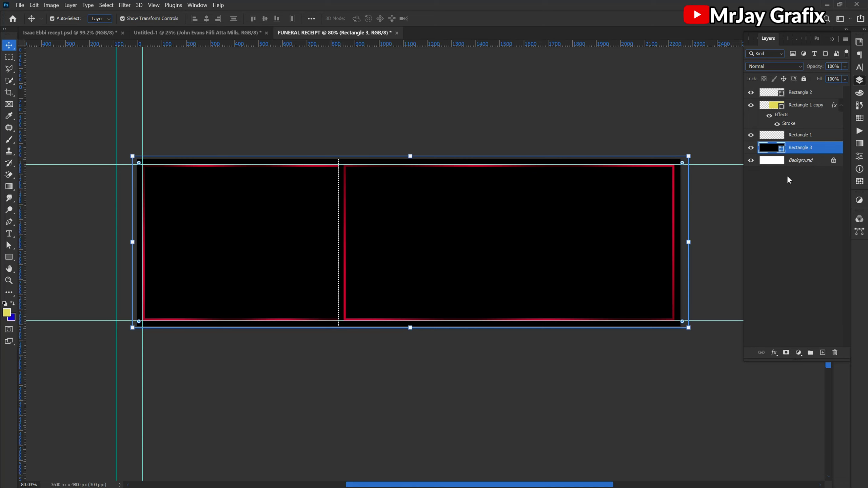
- Add a linear Gradient Overlay to Rectangle 3 angled at -92° and open its gradient colours
left_click(774, 352)
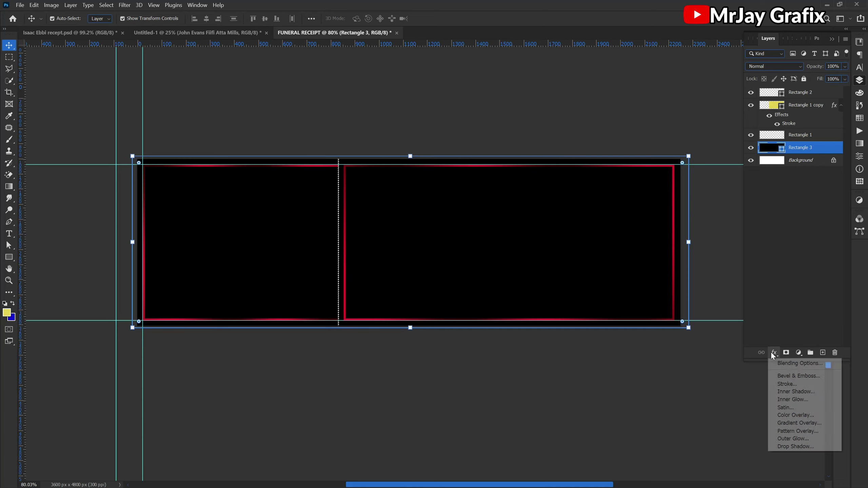
left_click(792, 423)
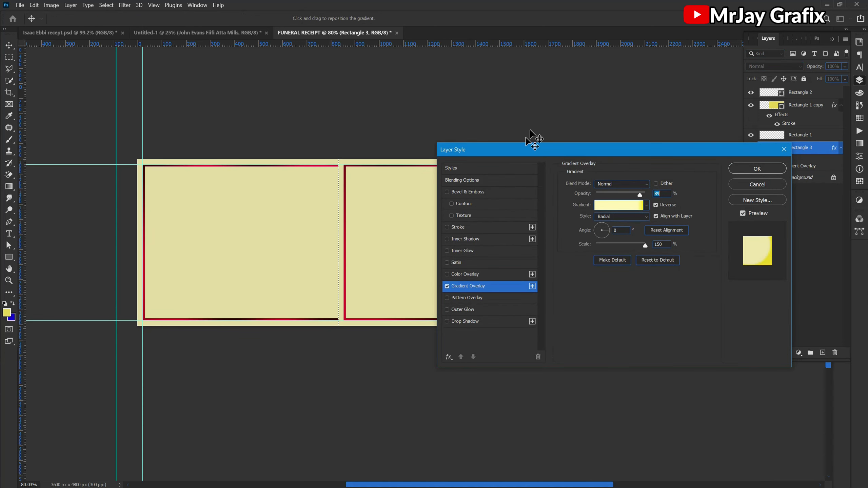
left_click_drag(519, 151, 501, 145)
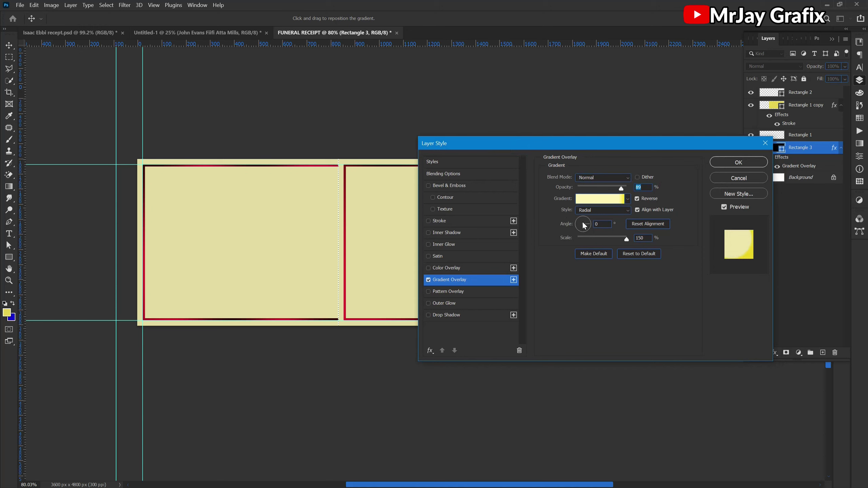
left_click(588, 211)
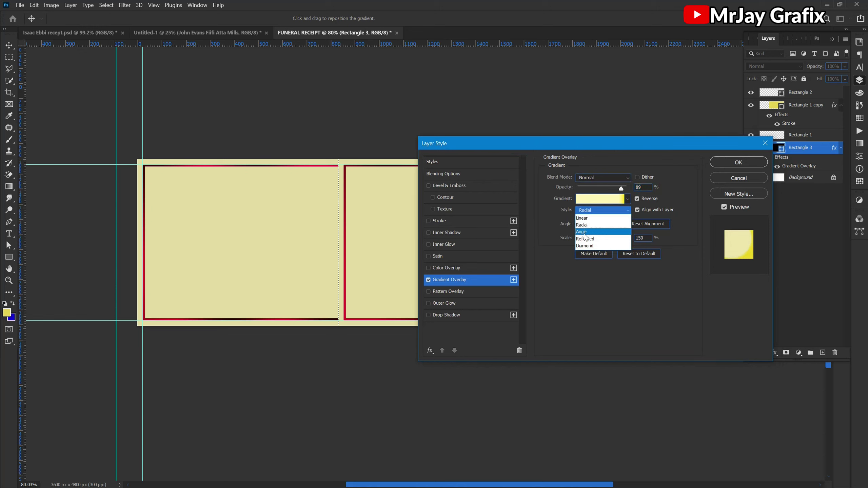
left_click(584, 219)
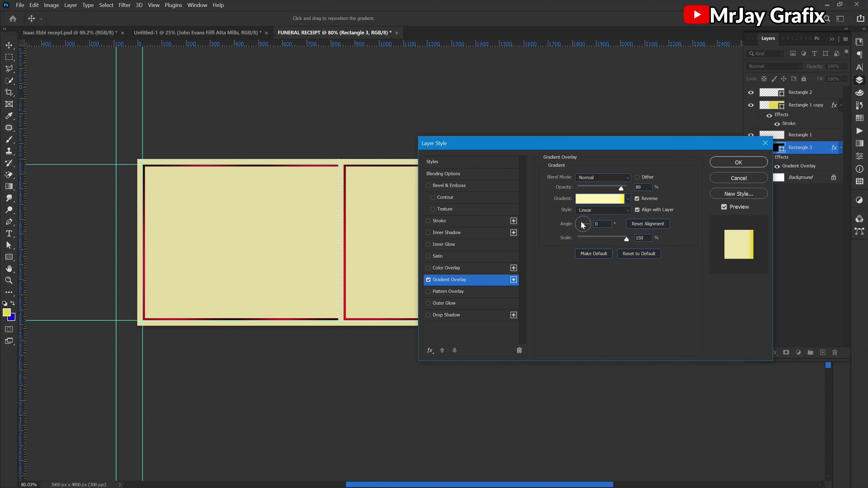
left_click_drag(581, 223, 581, 216)
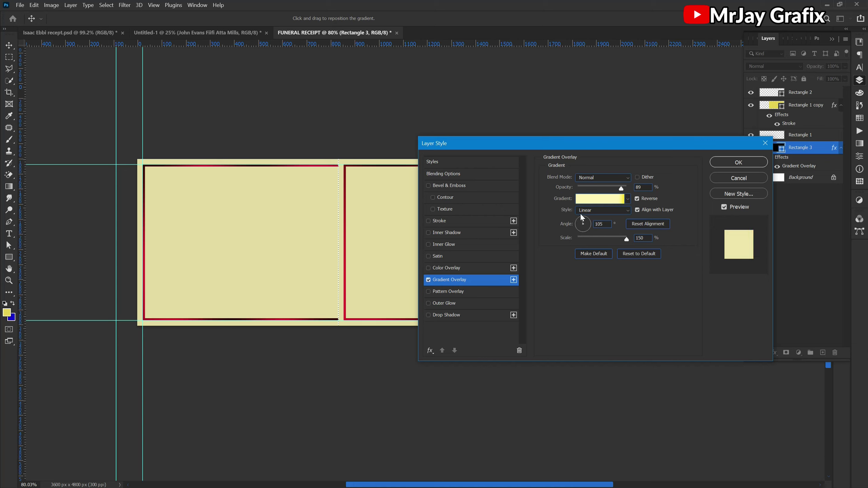
left_click(584, 232)
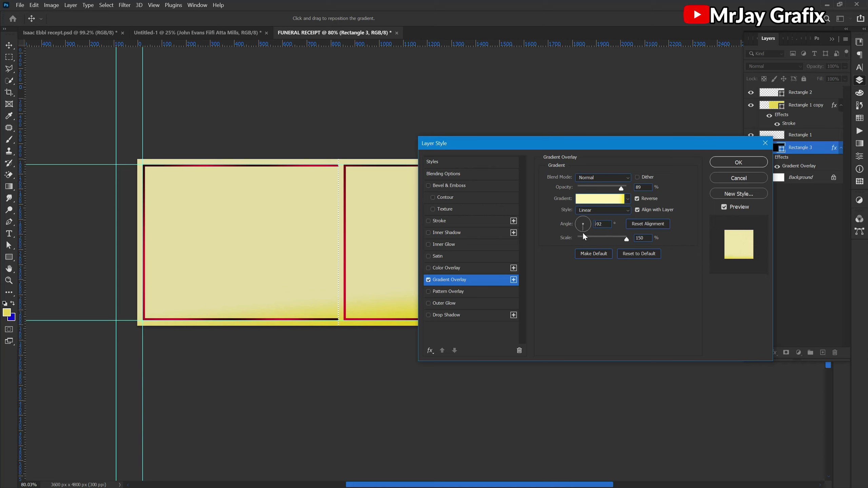
left_click(593, 199)
- Cut the gradient to two stops: ff1763 on the left, white on the right
left_click_drag(528, 221, 514, 238)
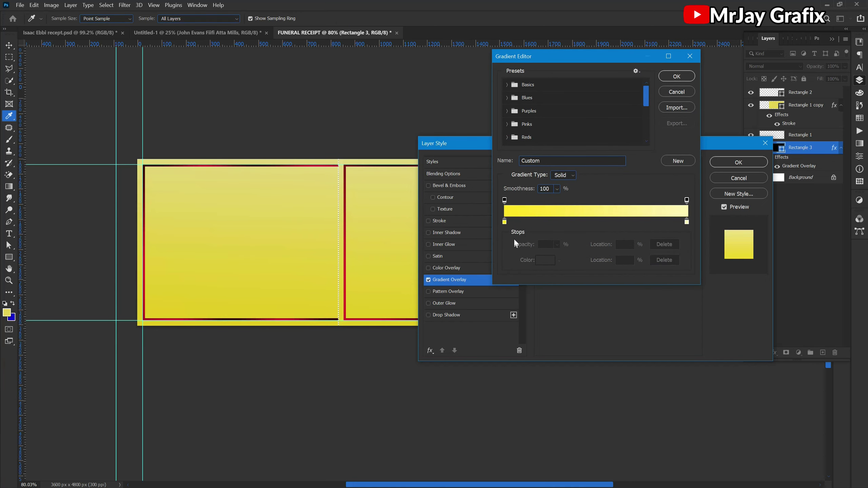
left_click(505, 222)
left_click(545, 261)
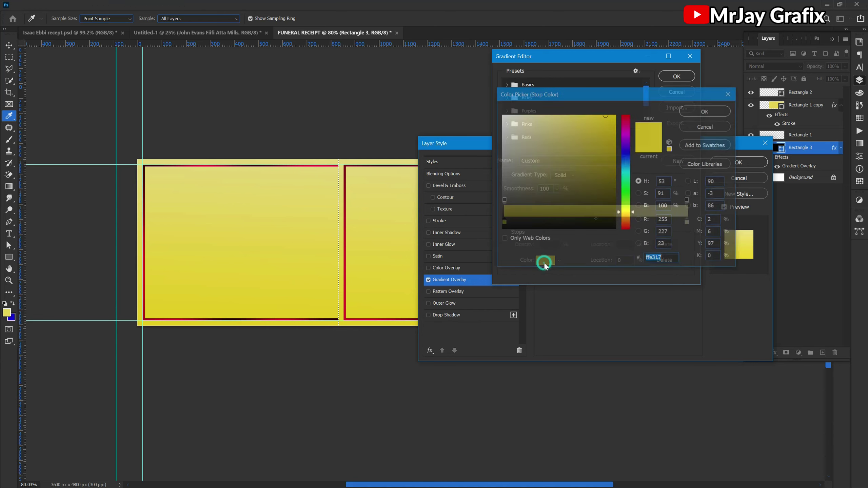
left_click_drag(626, 225, 627, 230)
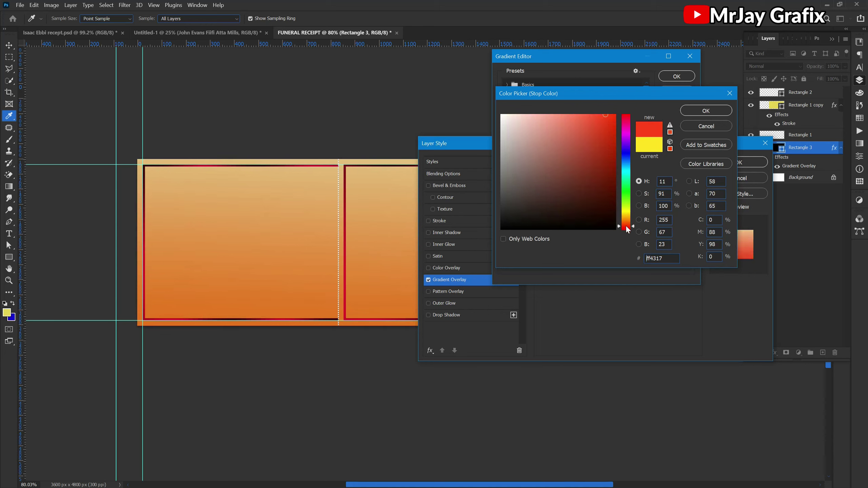
left_click(625, 122)
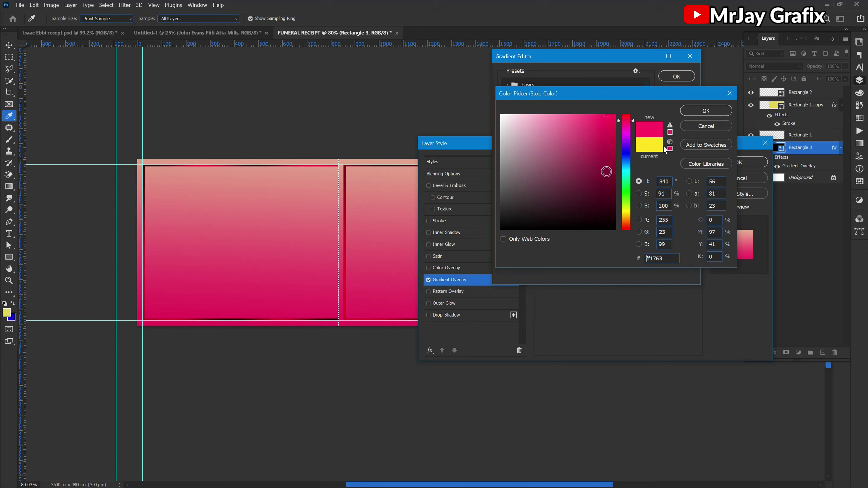
left_click(705, 110)
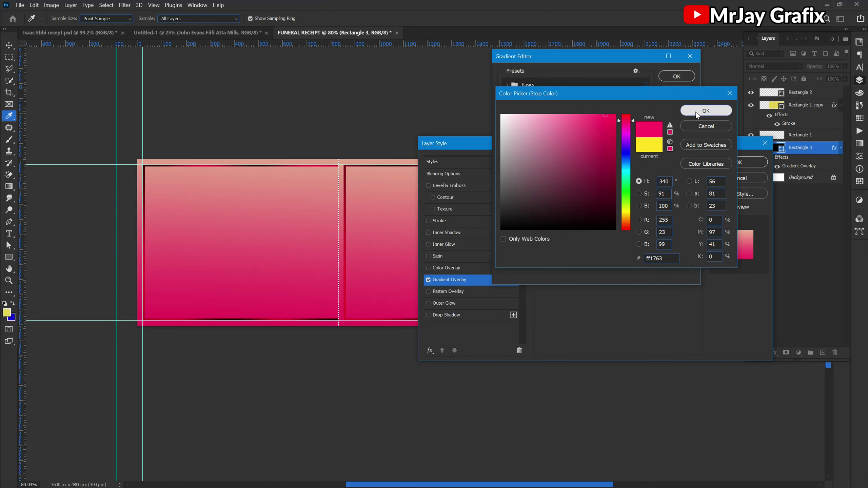
left_click(687, 222)
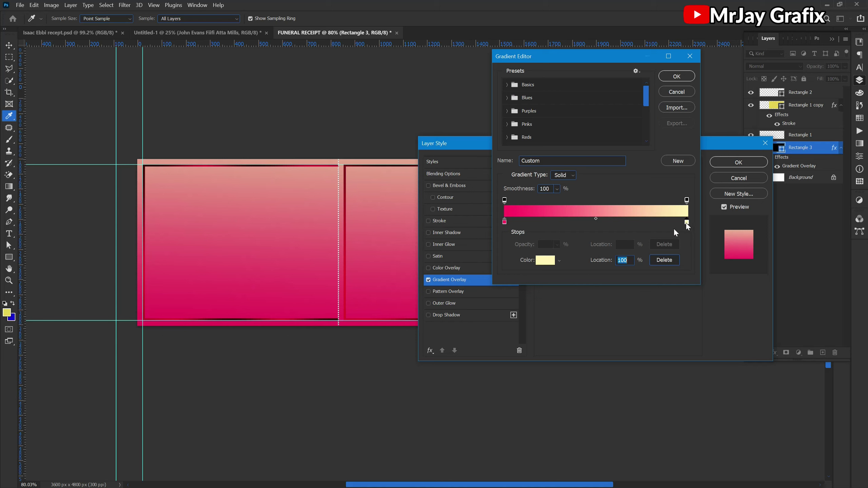
left_click(546, 260)
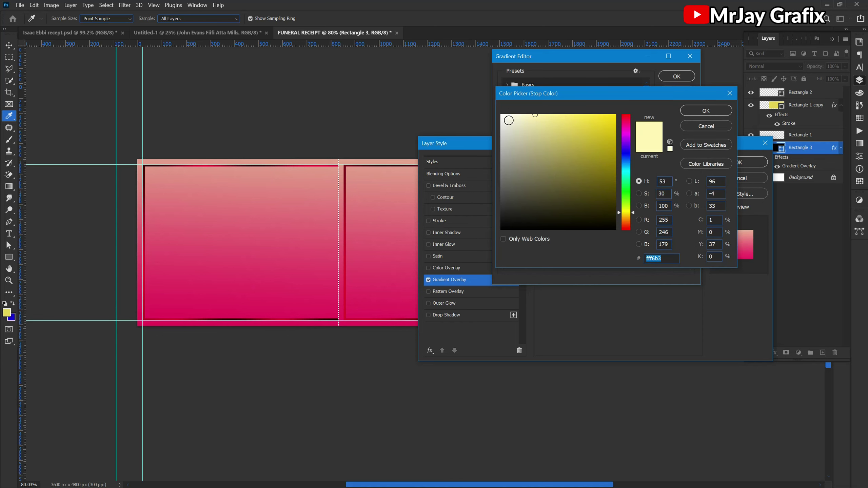
left_click_drag(509, 125, 486, 99)
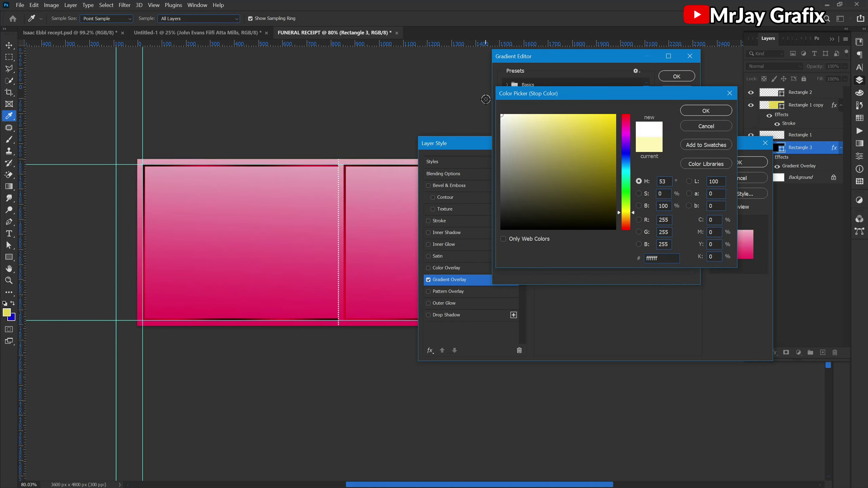
left_click(707, 112)
- Shift the gradient down the panel with Scale 82% and Opacity 100%
left_click(677, 76)
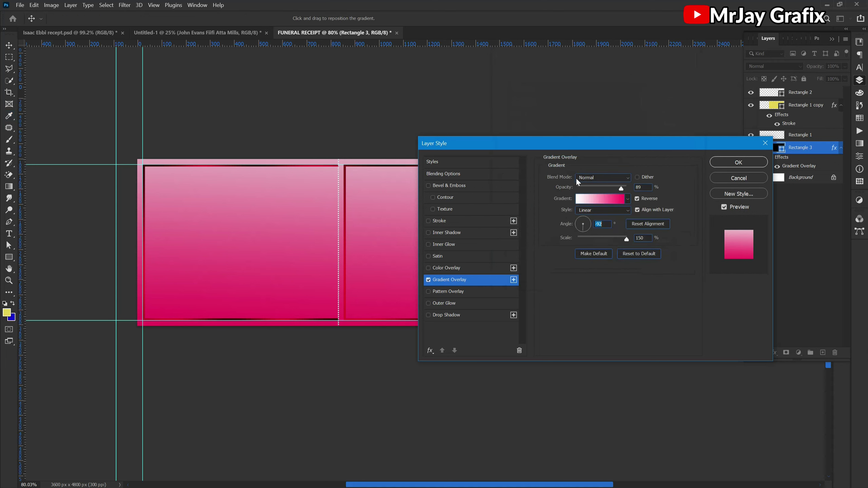
left_click_drag(312, 228, 309, 270)
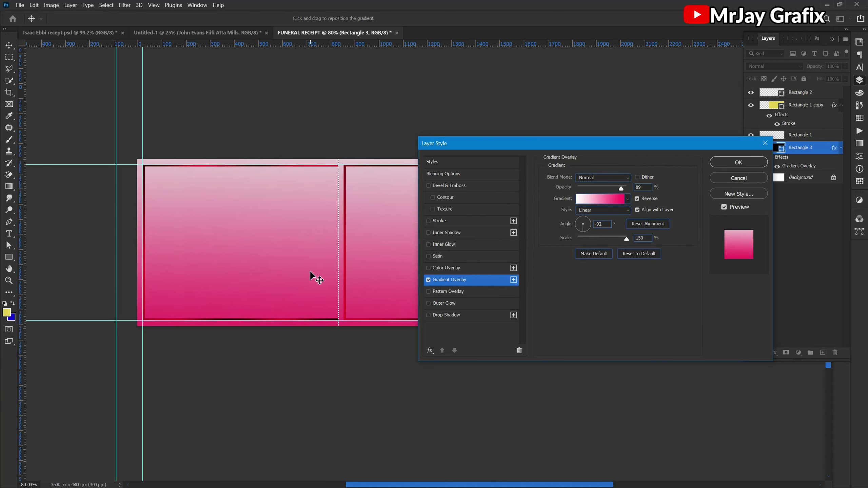
left_click(593, 239)
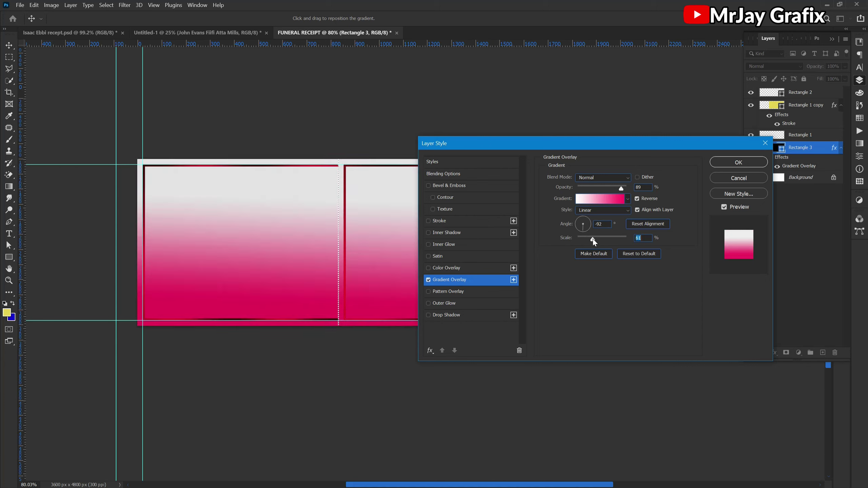
left_click_drag(304, 246, 303, 265)
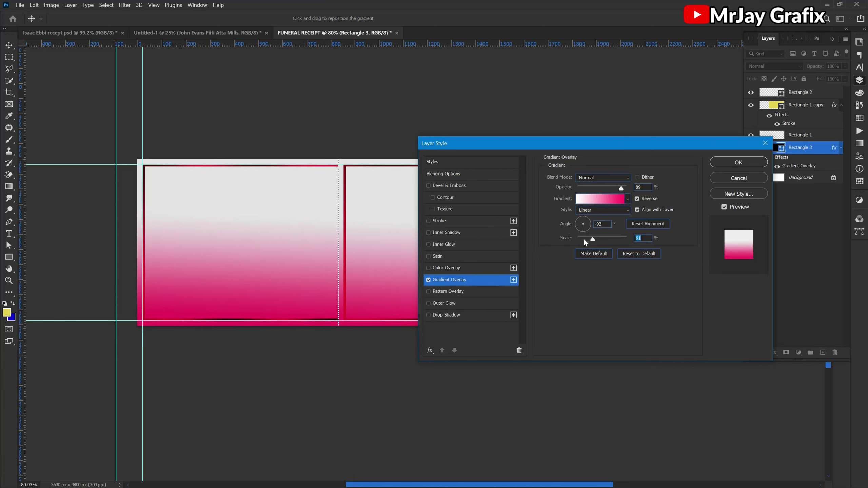
left_click(601, 238)
left_click_drag(322, 232, 322, 270)
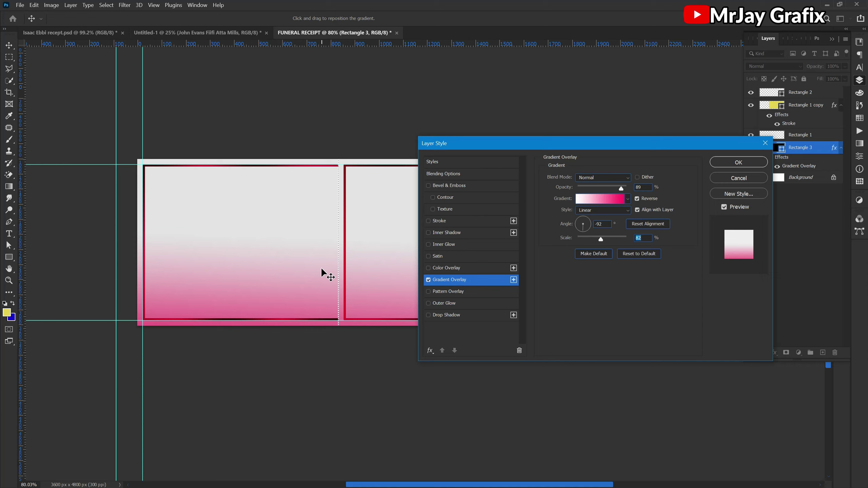
left_click(597, 189)
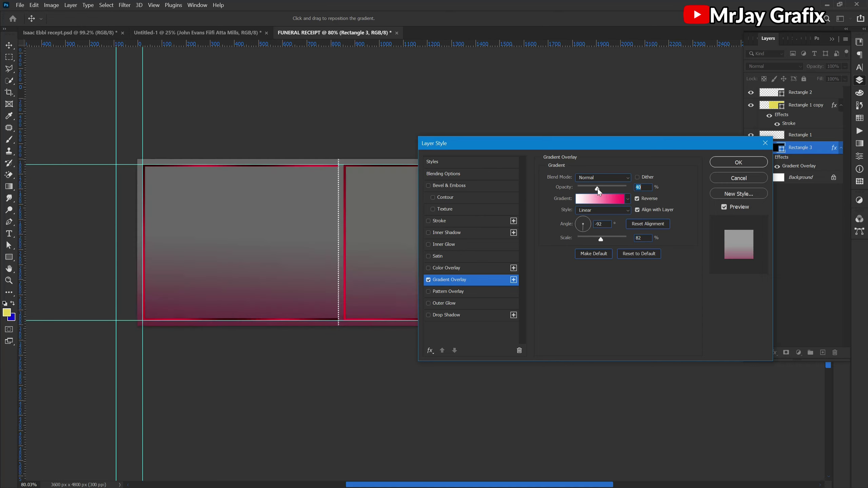
left_click_drag(598, 189, 677, 197)
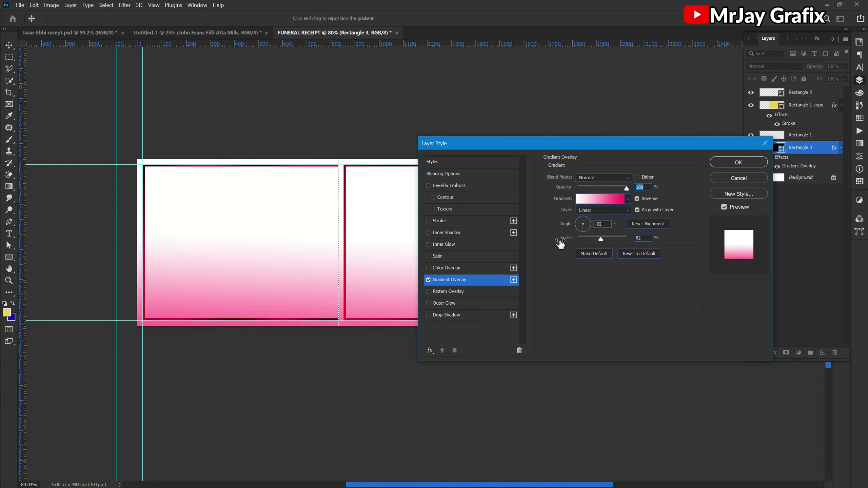
- Lighten the gradient's starting stop to ff90b5 and apply the Gradient Overlay
left_click(615, 200)
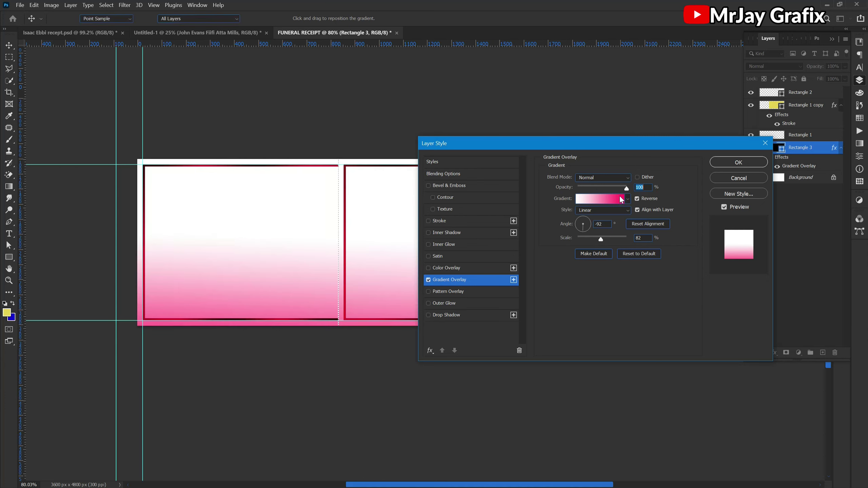
left_click(505, 222)
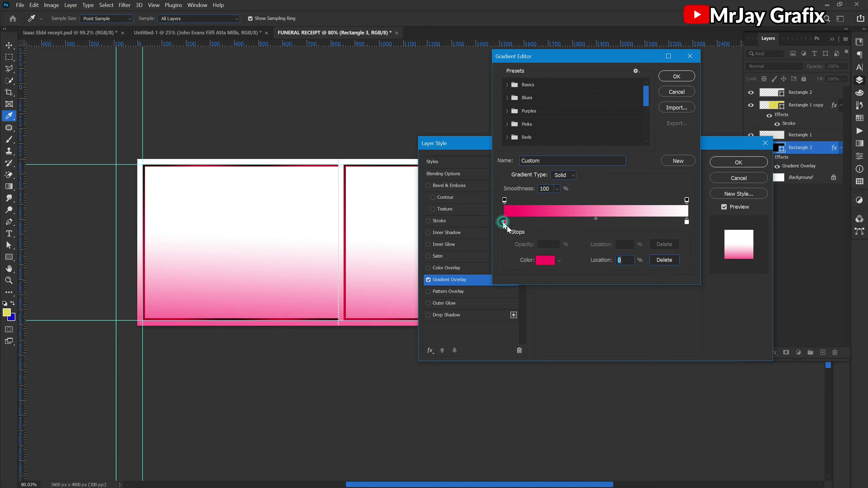
left_click(545, 261)
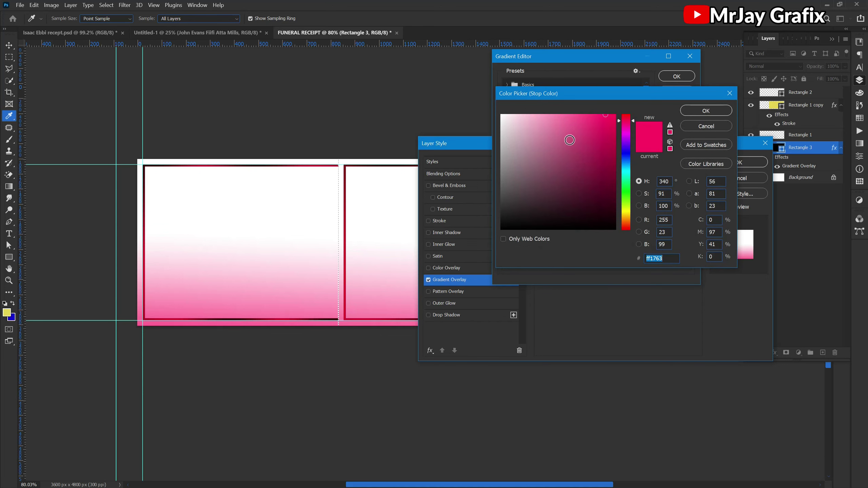
left_click(559, 115)
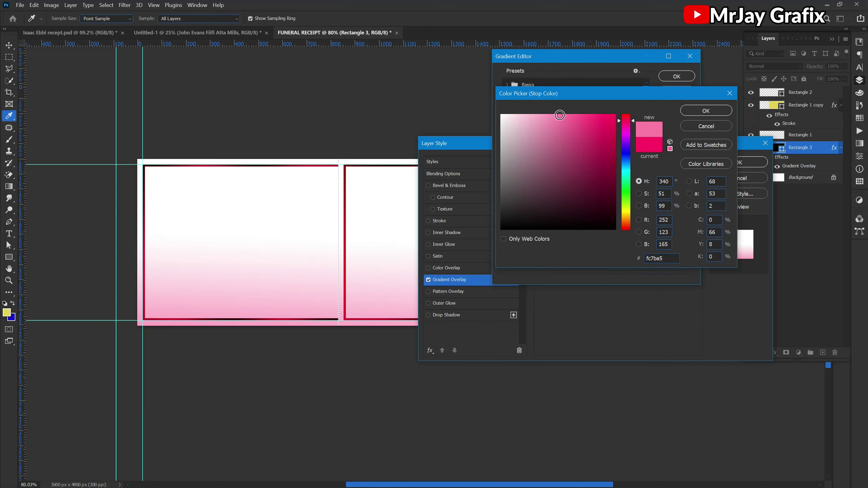
left_click_drag(560, 116, 551, 115)
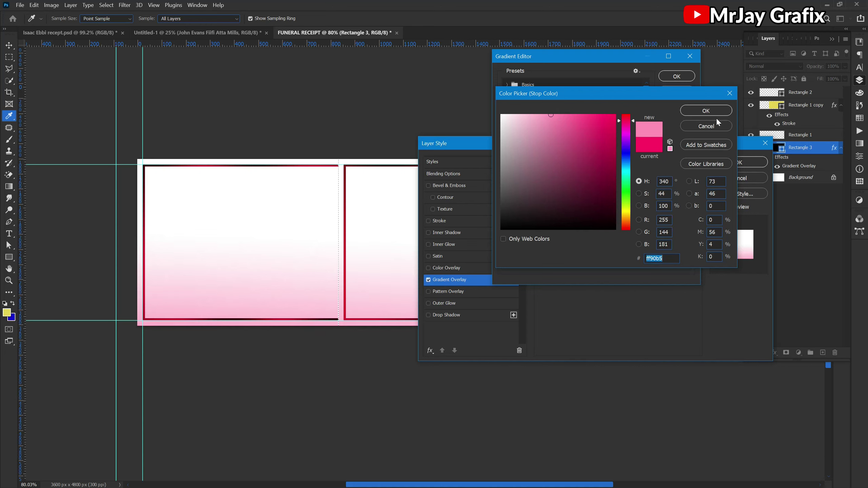
left_click(700, 110)
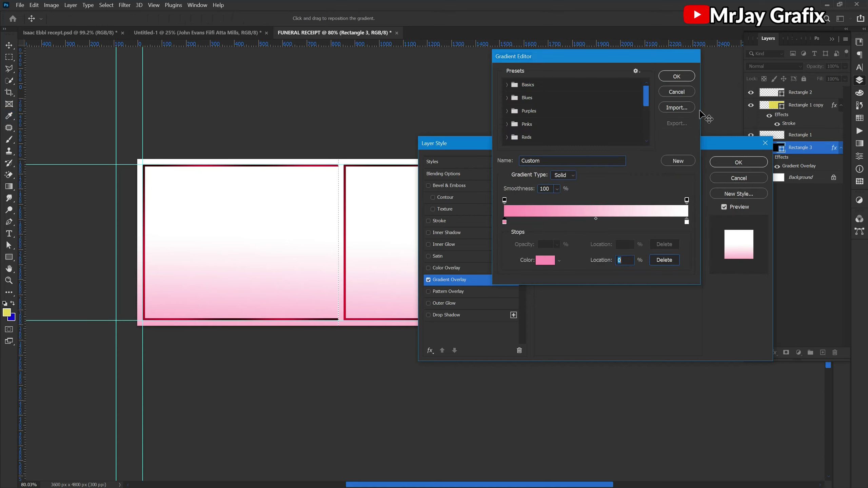
left_click(677, 76)
left_click(735, 162)
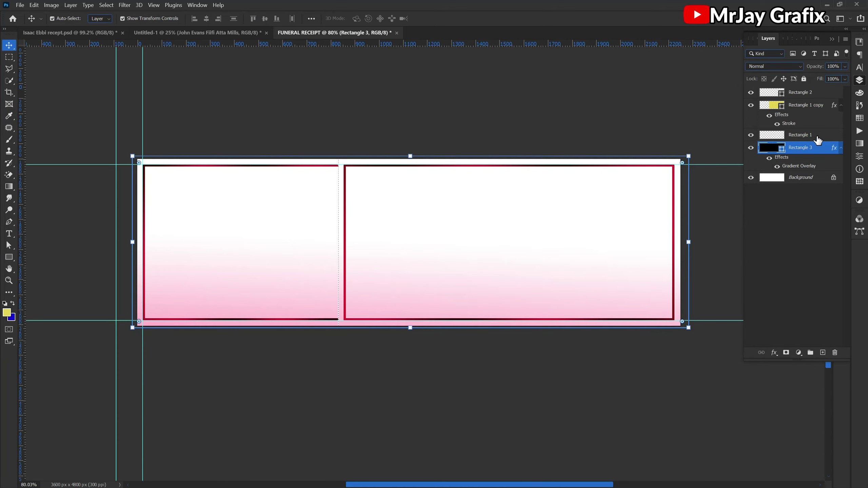
- Lock Rectangle 3, then select the divider and clear its stroke colour
left_click(804, 80)
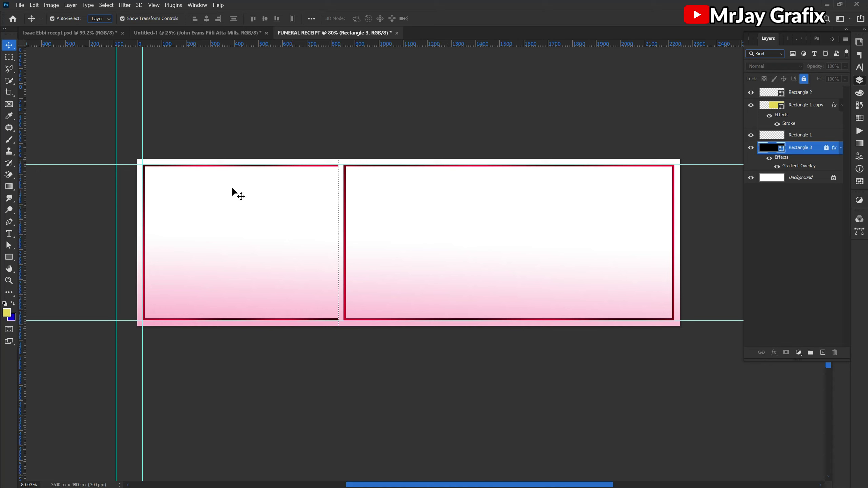
left_click(339, 243)
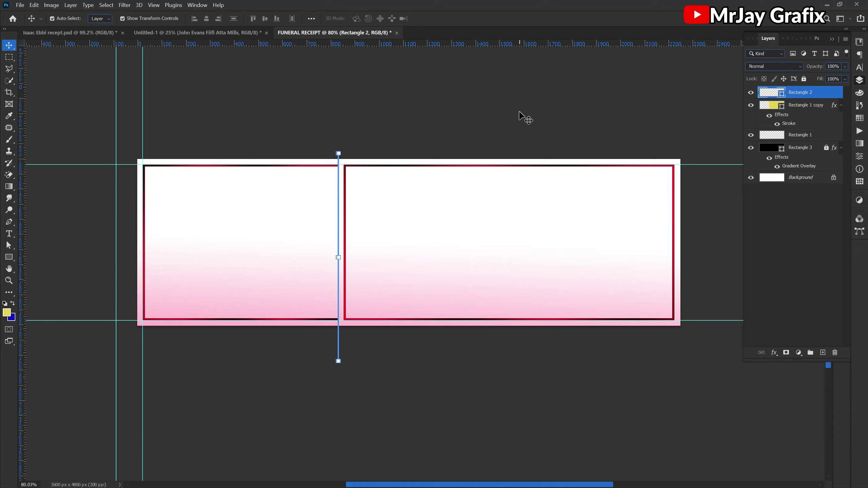
key("u")
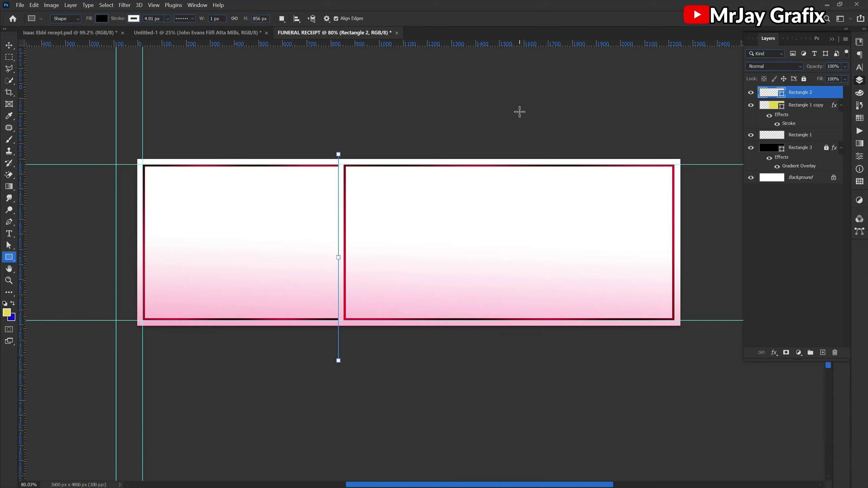
left_click(134, 19)
left_click(81, 35)
left_click(10, 45)
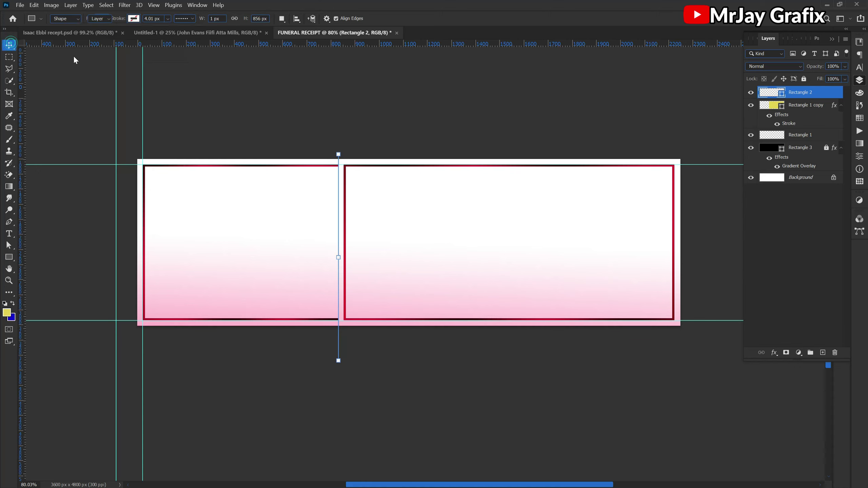
left_click(228, 71)
scroll(318, 190, "up", 10)
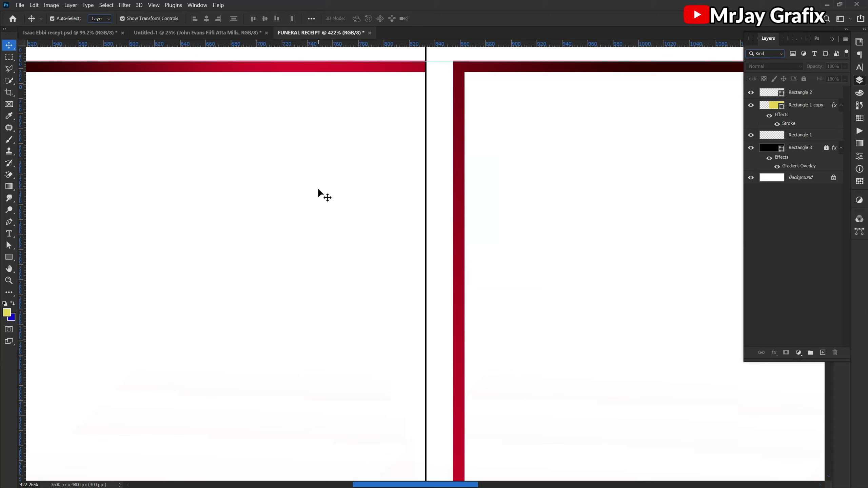
- Set the divider's fill to No Color and give it a coloured stroke from the swatches
left_click(426, 277)
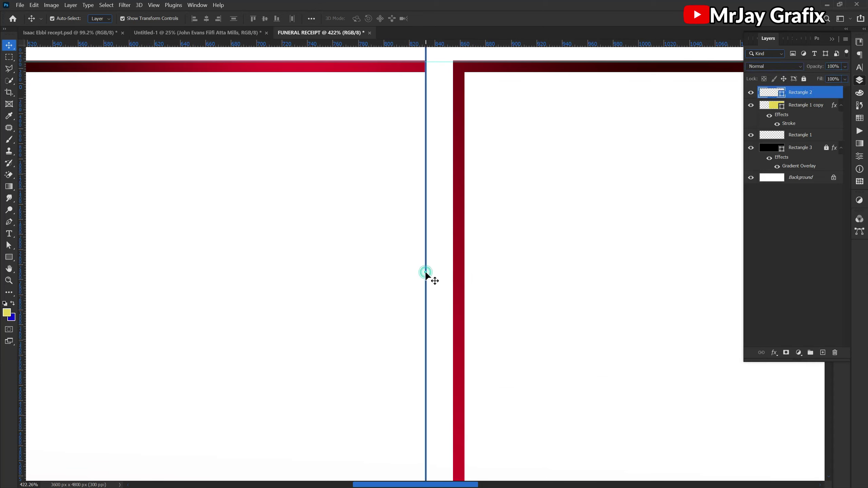
key("u")
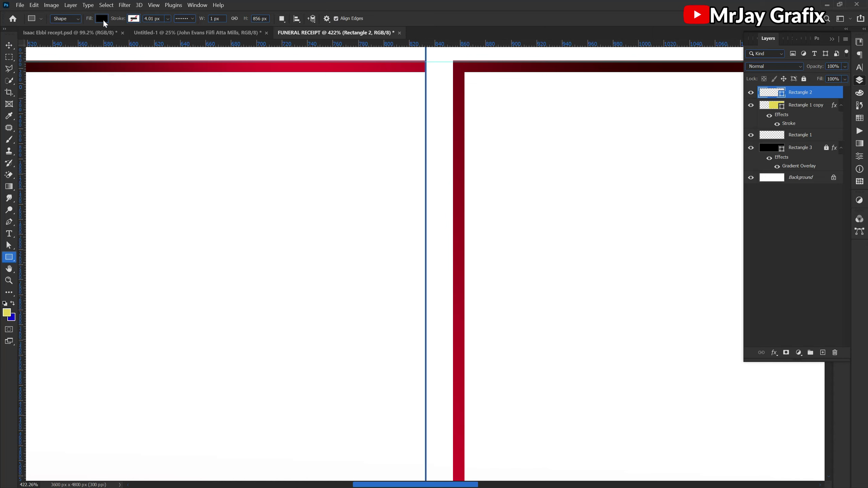
left_click(103, 18)
left_click(48, 36)
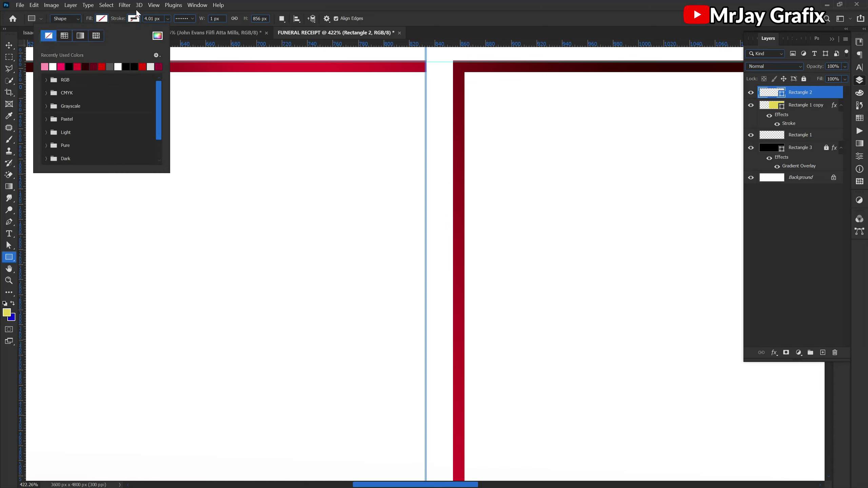
left_click(134, 18)
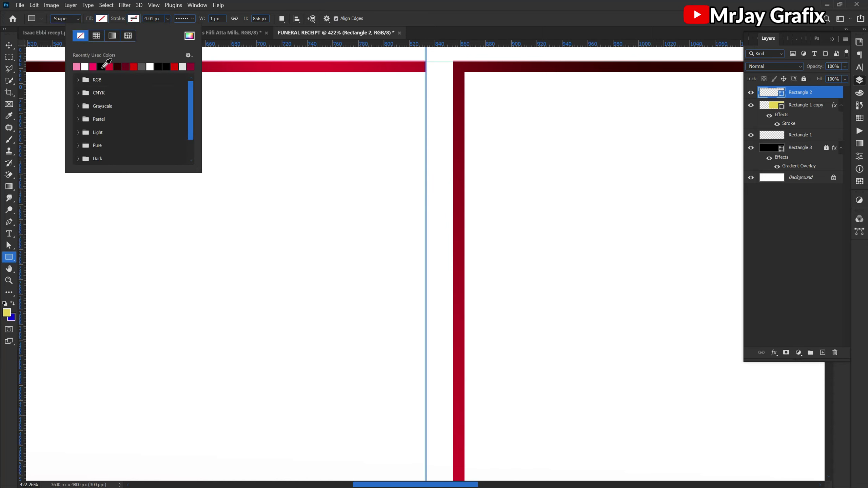
left_click(103, 67)
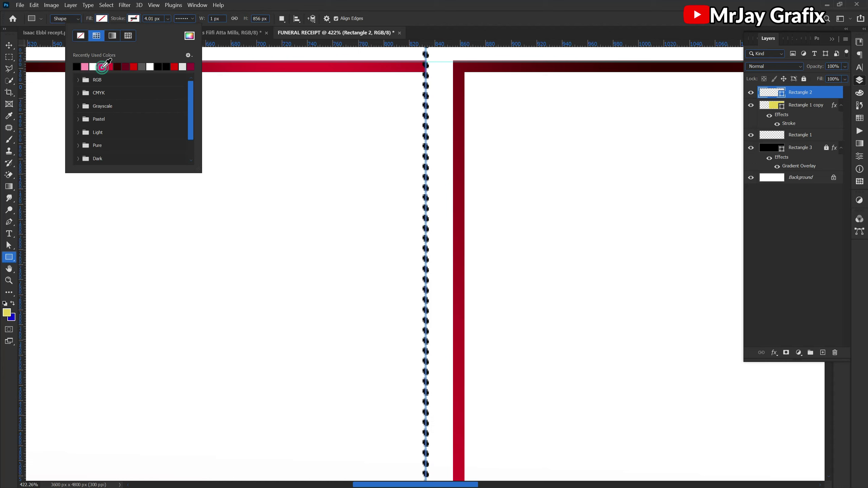
left_click(9, 45)
left_click(238, 216)
- Check the divider's bounds and list the layers stacked under the card
scroll(359, 250, "down", 6)
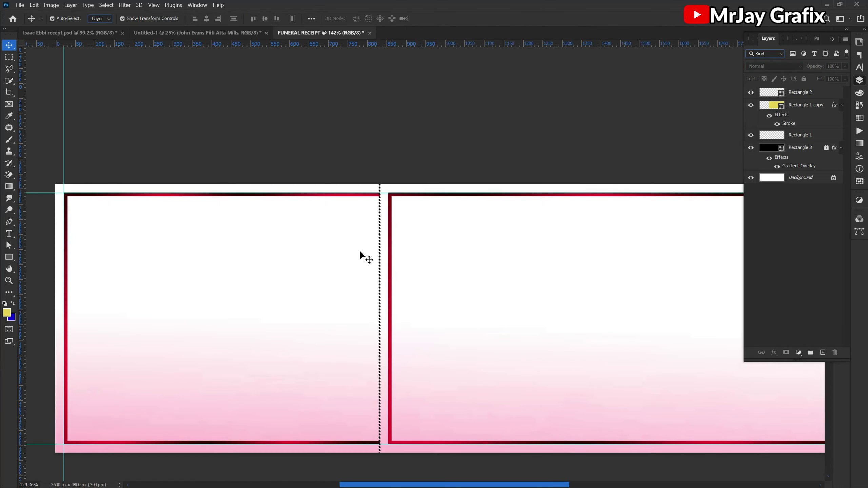
scroll(368, 188, "down", 3)
scroll(224, 217, "down", 2)
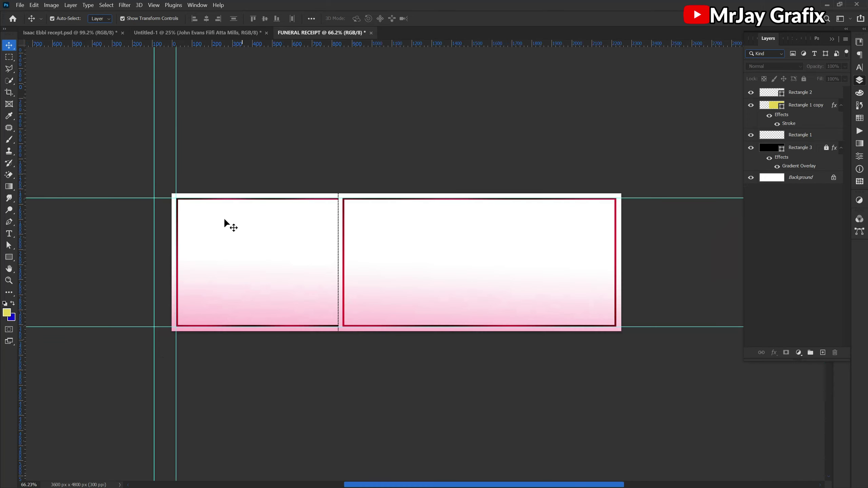
scroll(324, 248, "up", 4)
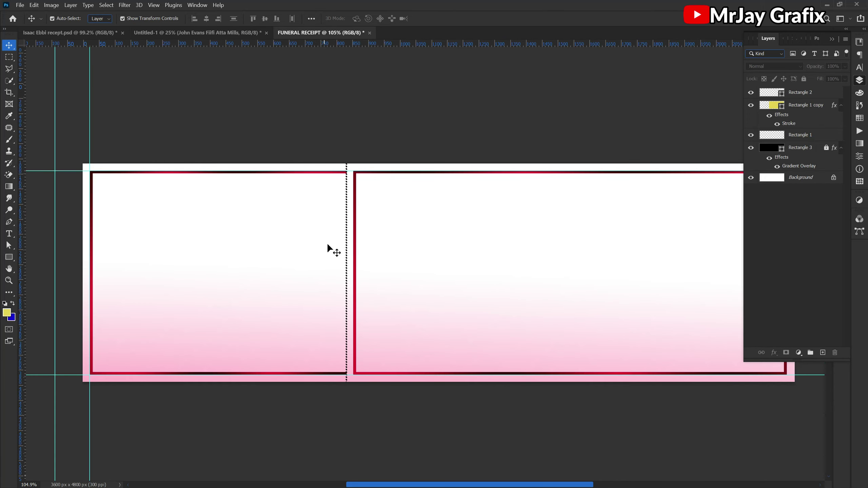
left_click(346, 255)
left_click(346, 255)
left_click(347, 255)
left_click(346, 256)
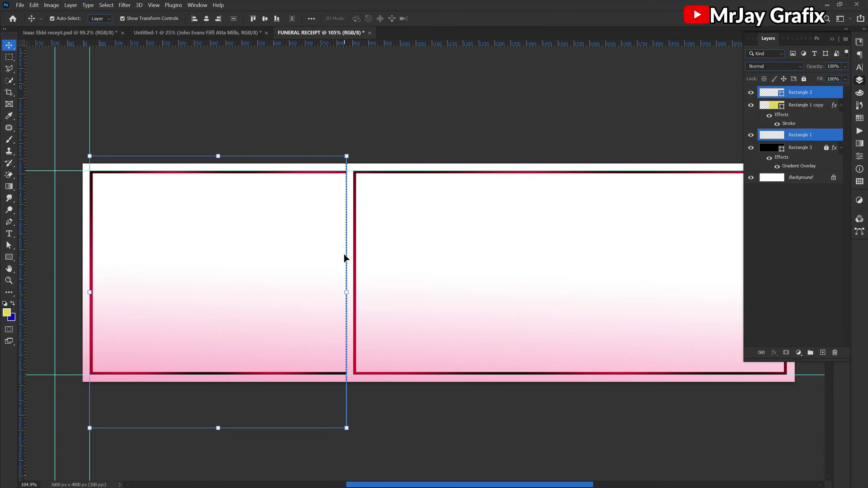
left_click(301, 245)
scroll(301, 246, "up", 1)
scroll(301, 246, "down", 2)
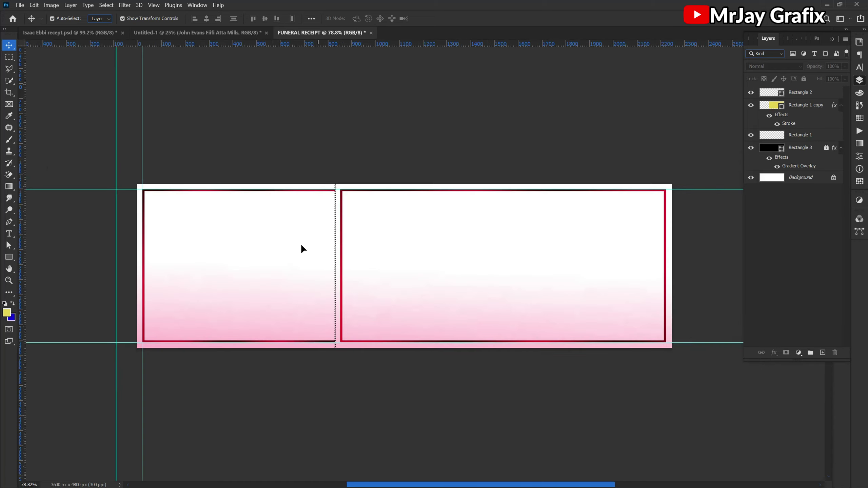
right_click(302, 245)
left_click(205, 208)
right_click(205, 208)
left_click(430, 265)
scroll(546, 291, "up", 1)
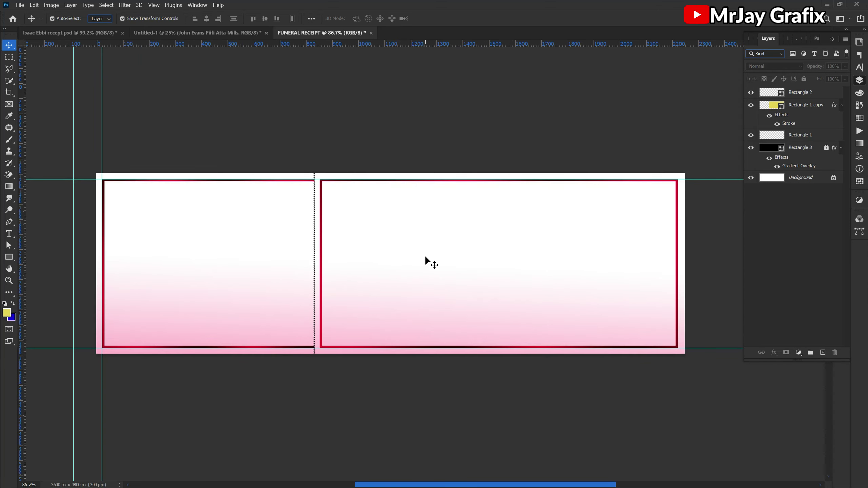
- Open the portrait JPG from the Desktop RESOURCES folder, then bring up Open again
key("ctrl+o")
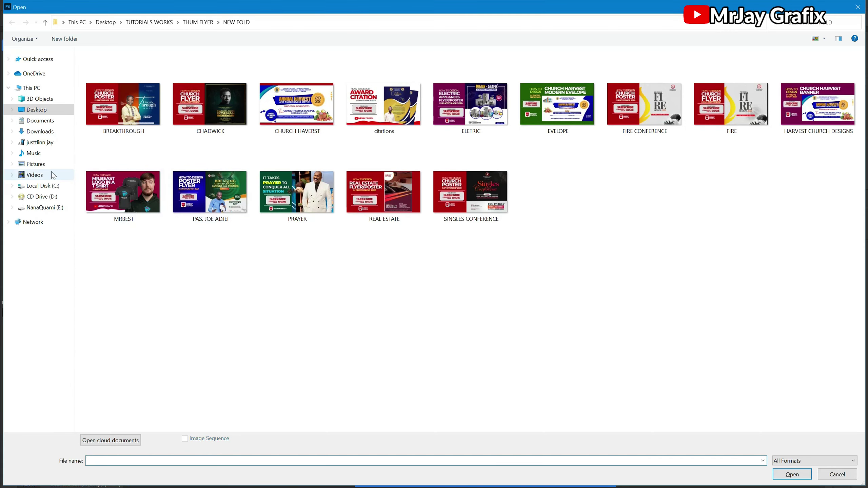
left_click(44, 23)
left_click(44, 24)
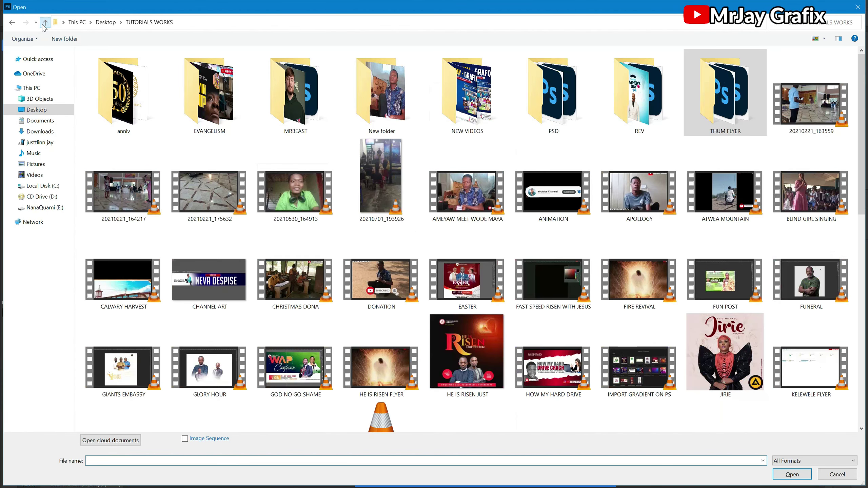
left_click(44, 25)
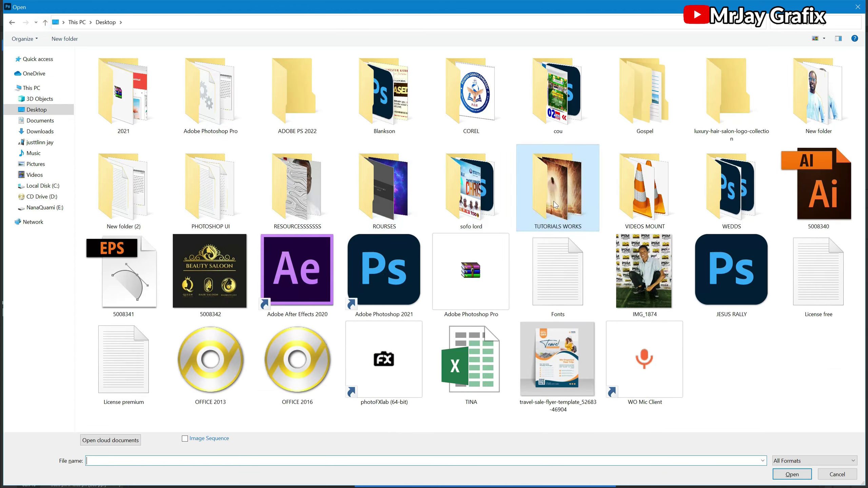
double_click(299, 202)
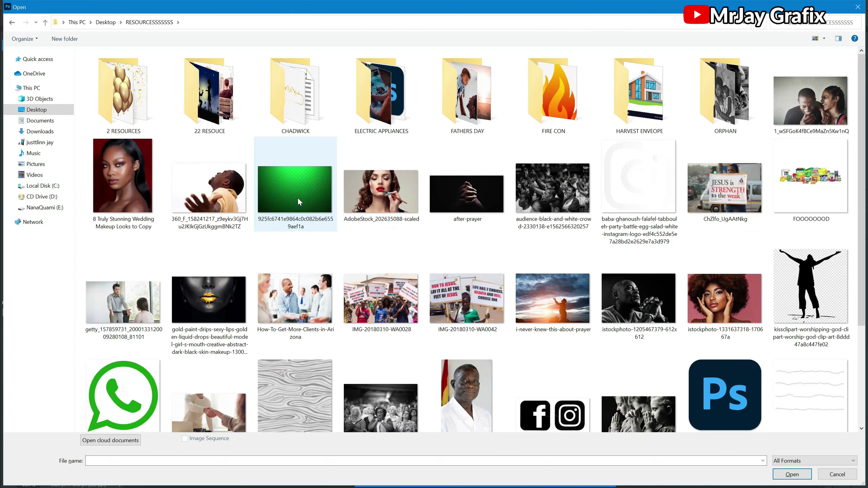
scroll(298, 199, "down", 3)
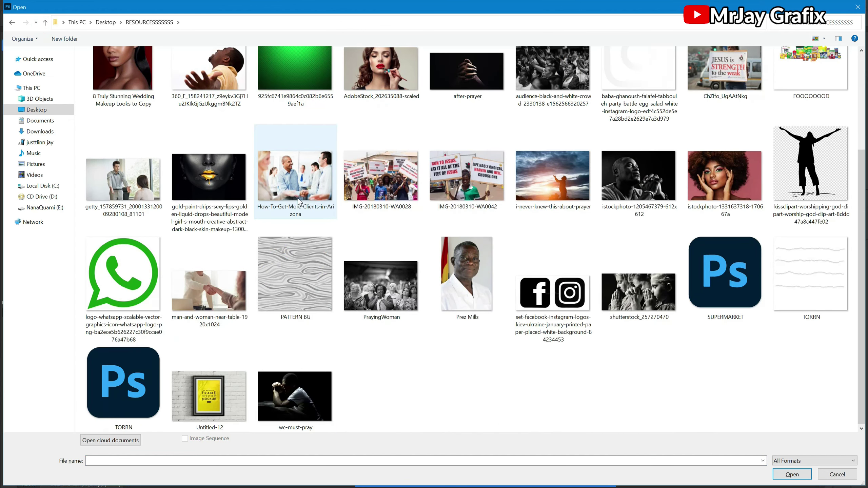
scroll(298, 198, "up", 3)
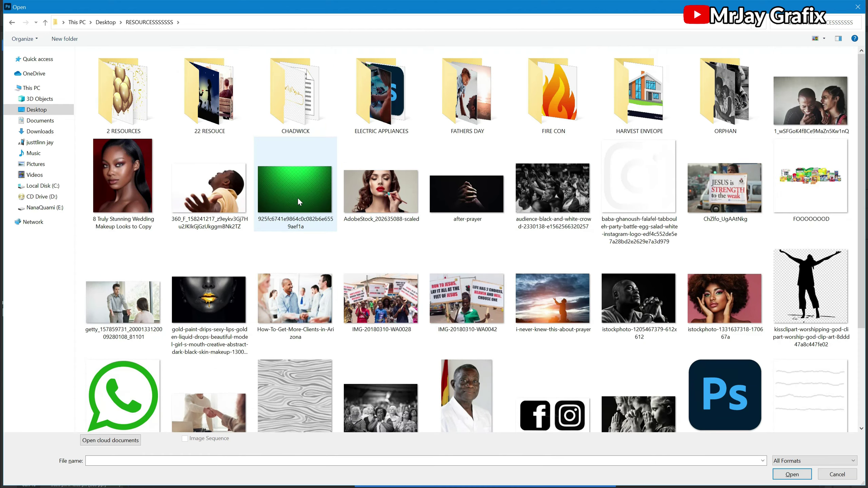
scroll(299, 200, "down", 1)
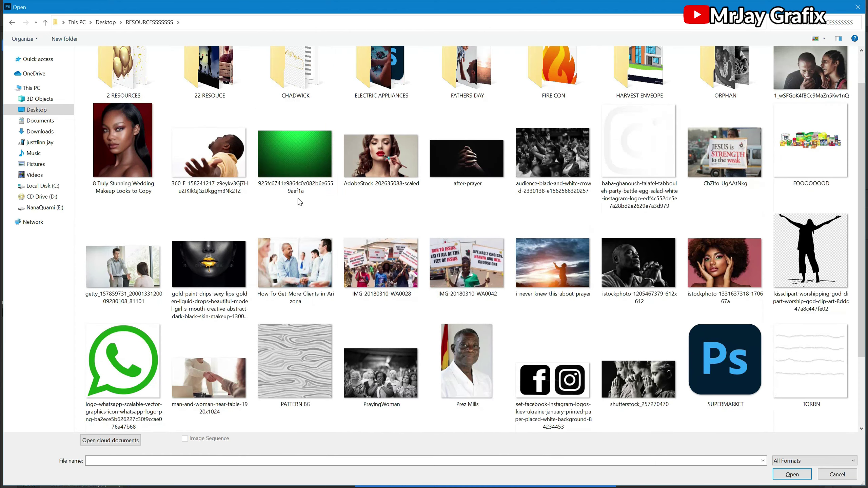
double_click(456, 356)
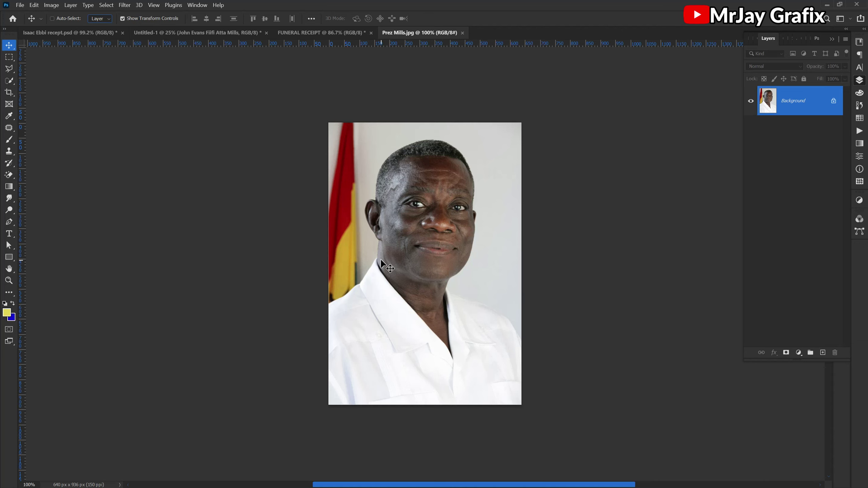
key("ctrl+o")
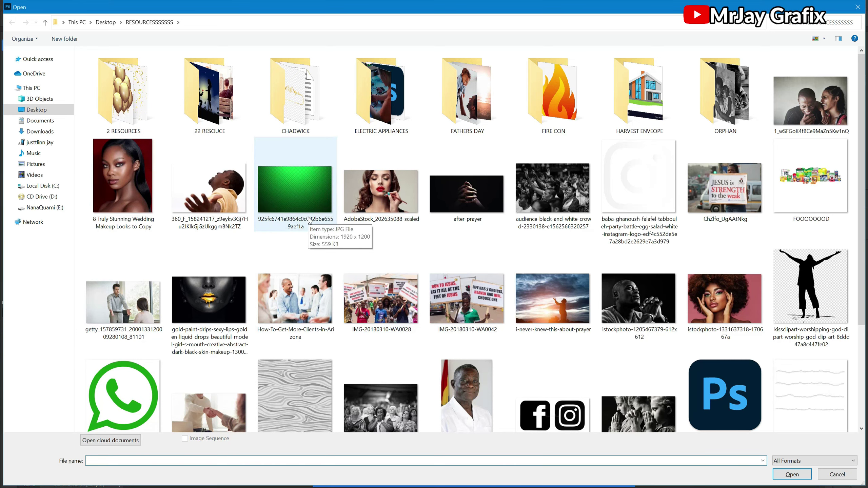
- Open the istockphoto gold frame image from TUTORIALS WORKS > THUM FLYER > PNG
left_click(44, 22)
double_click(537, 196)
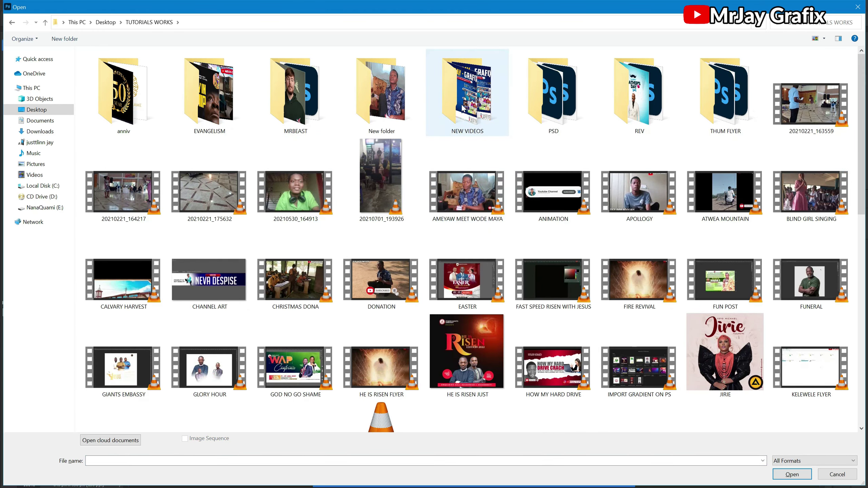
double_click(711, 111)
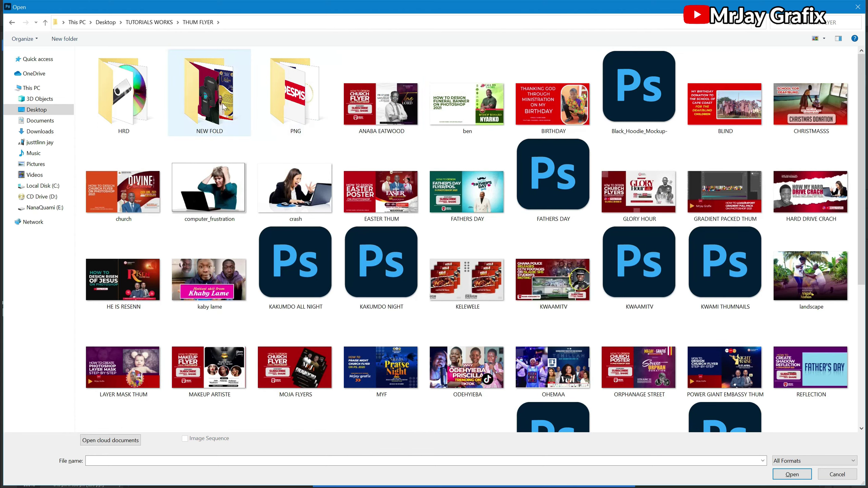
double_click(301, 111)
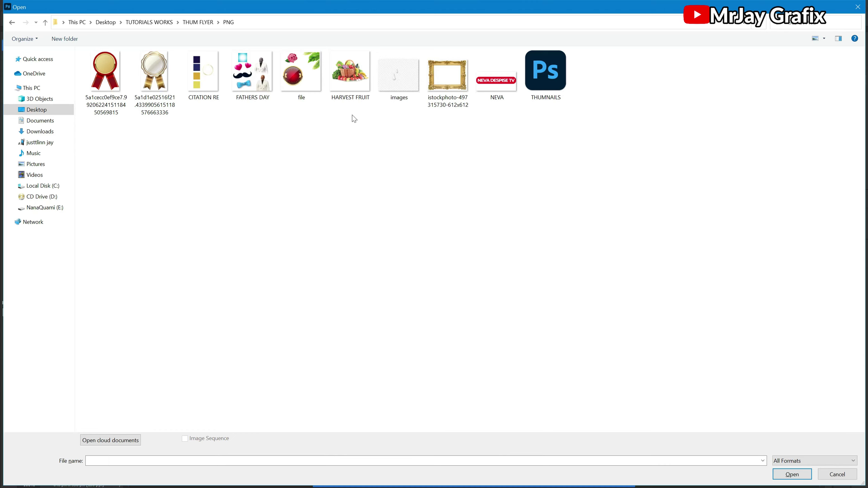
double_click(445, 80)
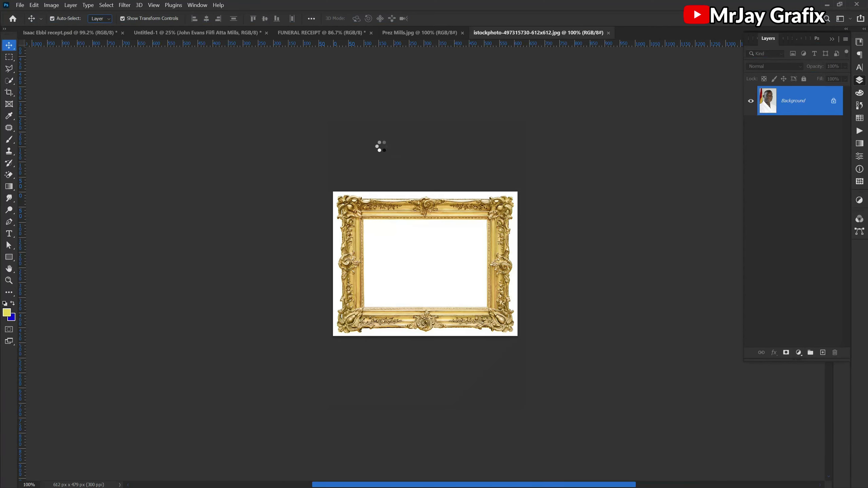
- Unlock the Background layer and Magic Eraser the white surround and centre of the frame
left_click(830, 99)
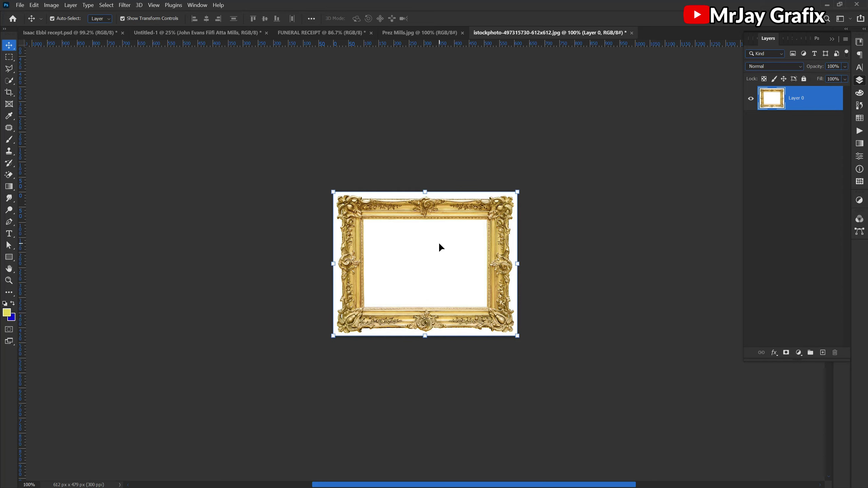
scroll(438, 242, "up", 3, "alt")
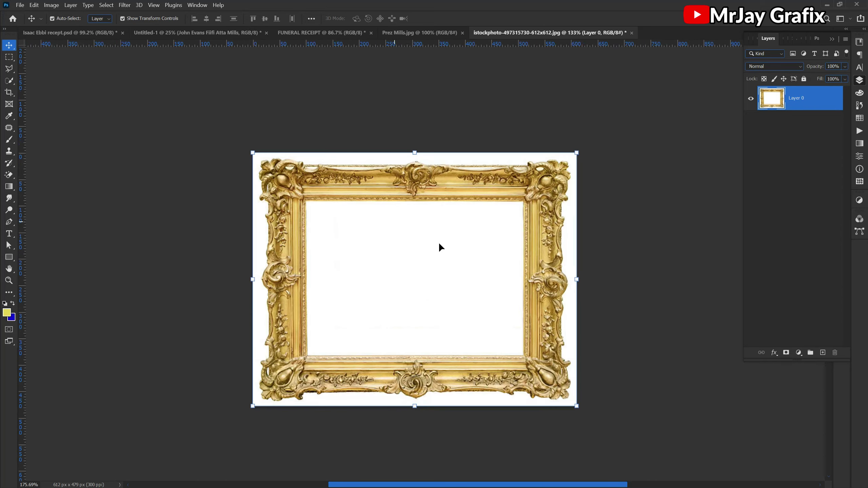
left_click(9, 175)
left_click(257, 241)
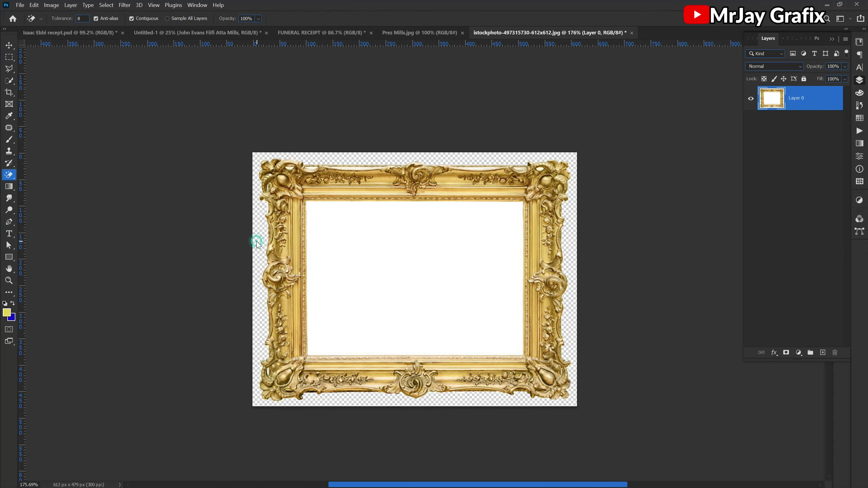
left_click(377, 262)
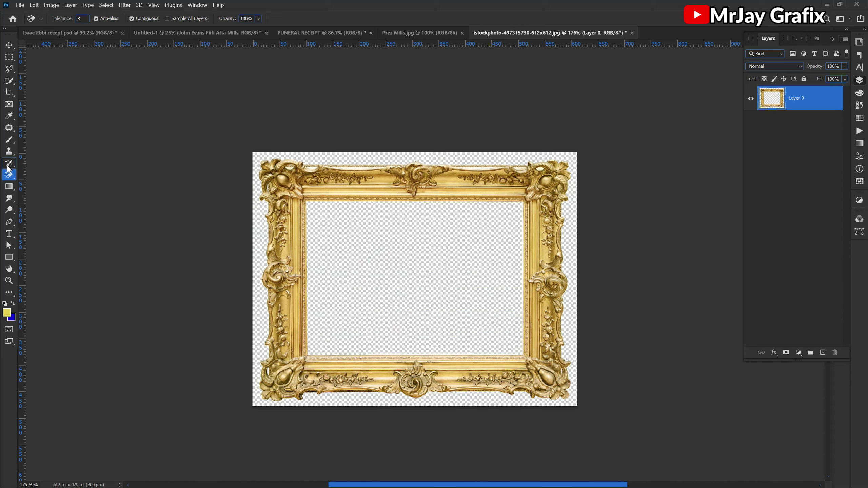
right_click(9, 176)
left_click(52, 191)
key("v")
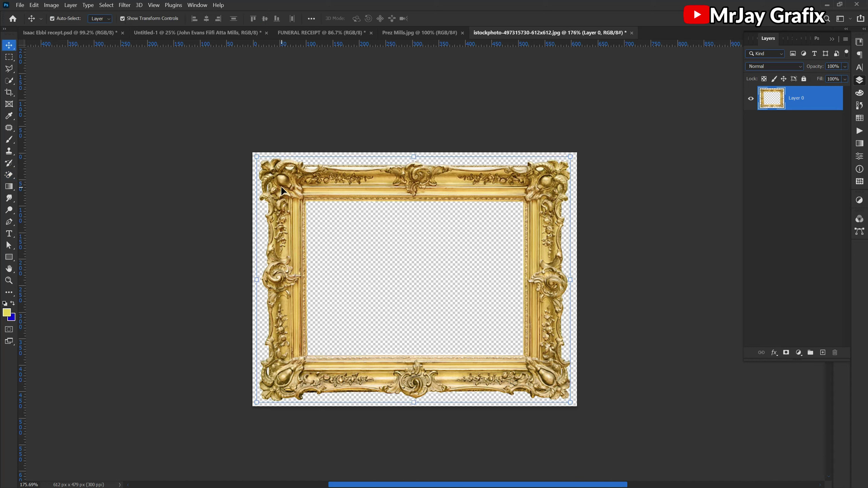
- Bring the gold frame into FUNERAL RECEIPT, halve it, rotate it upright and place it left
left_click_drag(348, 180, 353, 278)
left_click_drag(272, 272, 353, 273)
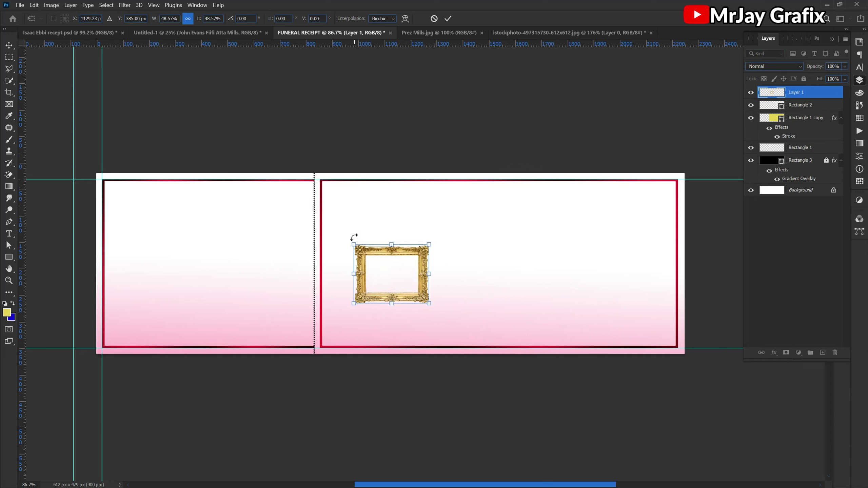
left_click_drag(348, 236, 441, 223)
key("Return")
left_click_drag(432, 324, 421, 306)
left_click_drag(350, 273, 351, 268)
- Draw a long 942 × 169 px black bar on a new layer beside the frame
left_click(800, 105)
key("ctrl+shift+alt+n")
key("u")
left_click_drag(411, 215, 658, 259)
key("v")
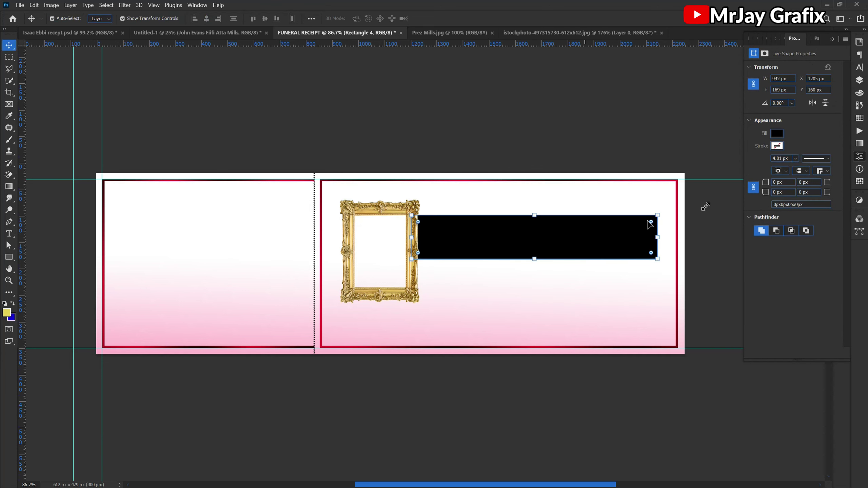
left_click(860, 80)
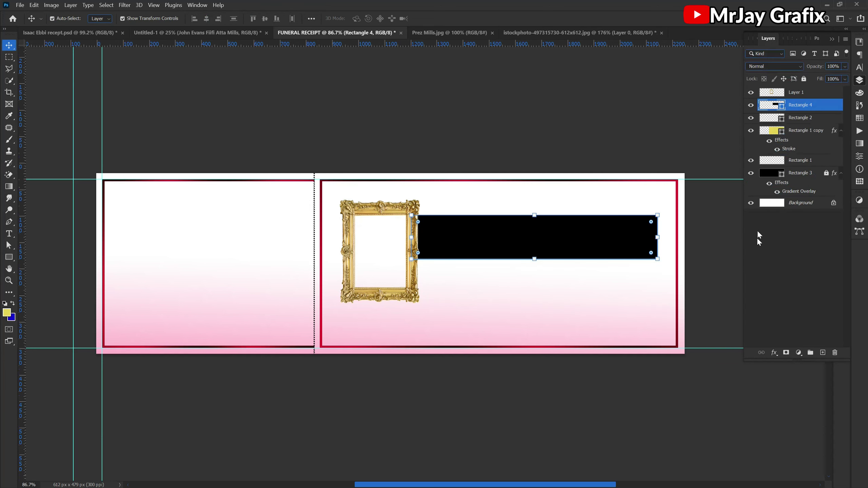
- Add a Gradient Overlay to the bar and set its left stop to dark red #430202
left_click(774, 354)
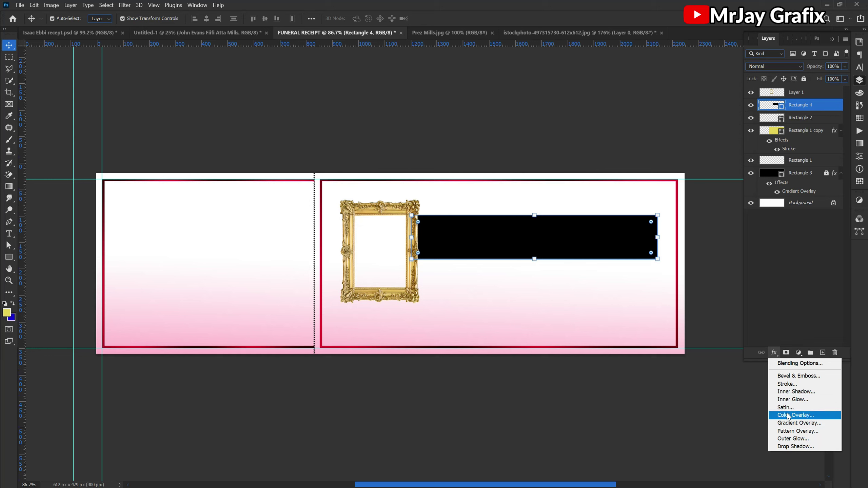
left_click(792, 423)
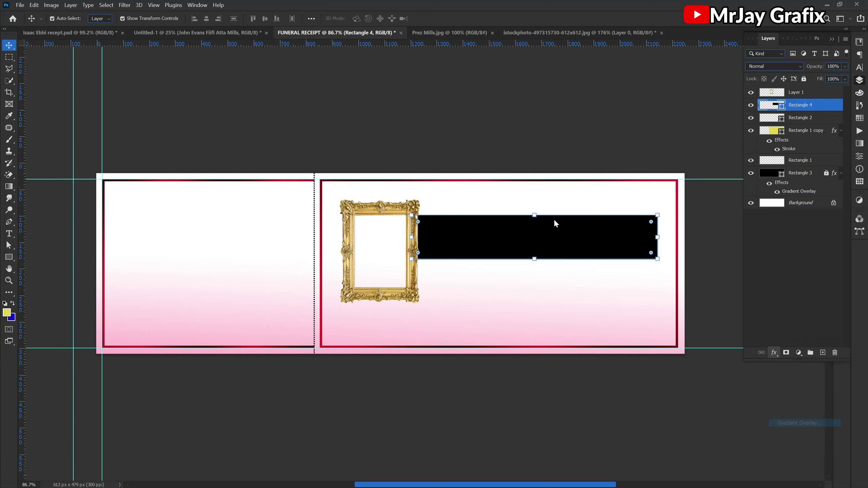
left_click_drag(549, 142, 244, 113)
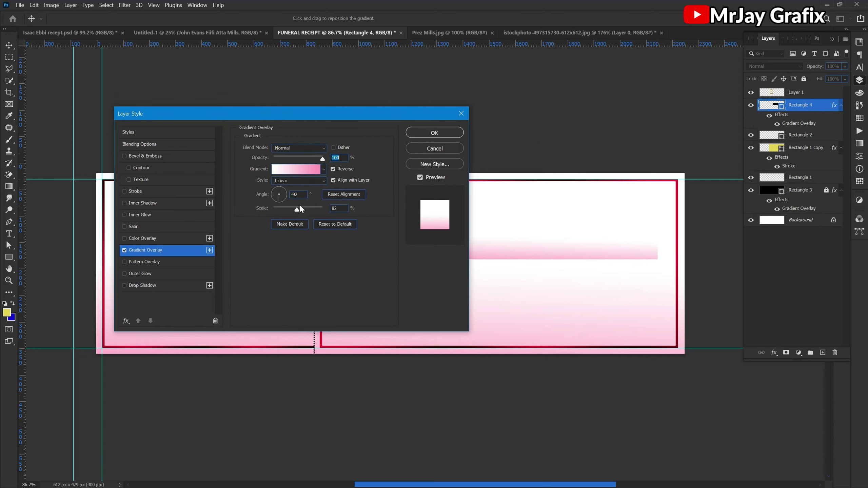
left_click(312, 169)
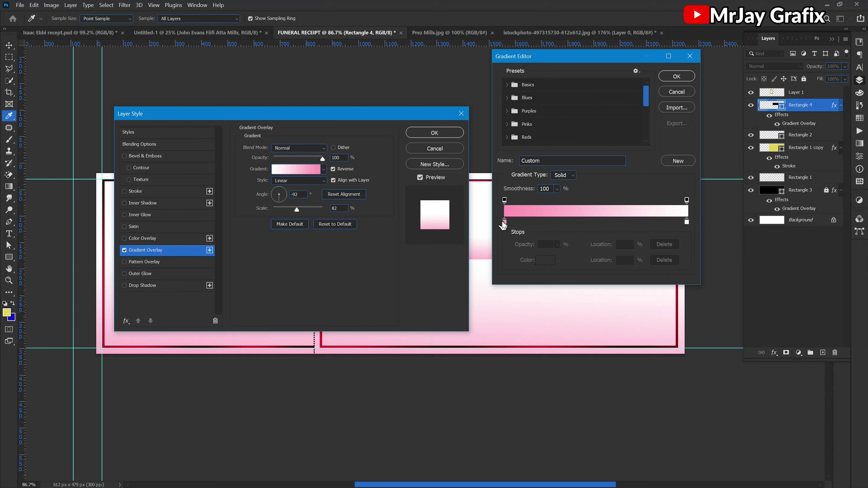
left_click(505, 222)
left_click(549, 262)
left_click_drag(569, 226, 613, 197)
left_click_drag(628, 123, 620, 109)
left_click_drag(614, 195, 614, 198)
left_click(705, 110)
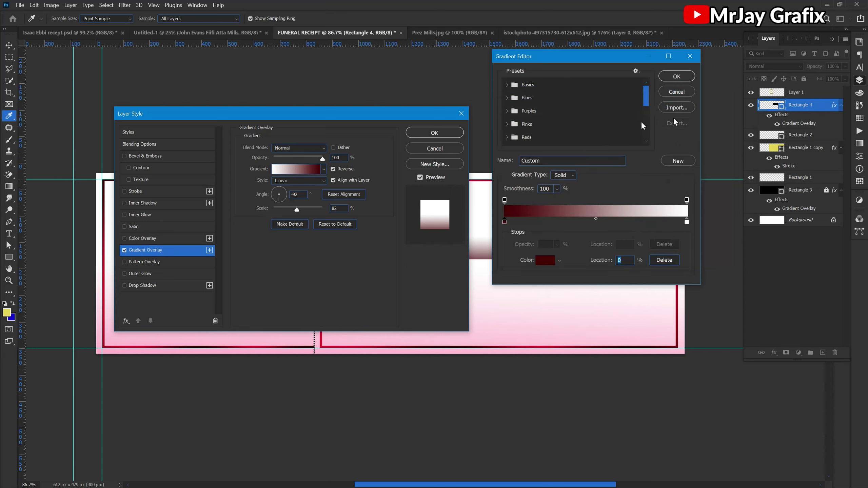
- Set the gradient's right stop to bright red #df0000 and accept the gradient
left_click(687, 221)
left_click(545, 260)
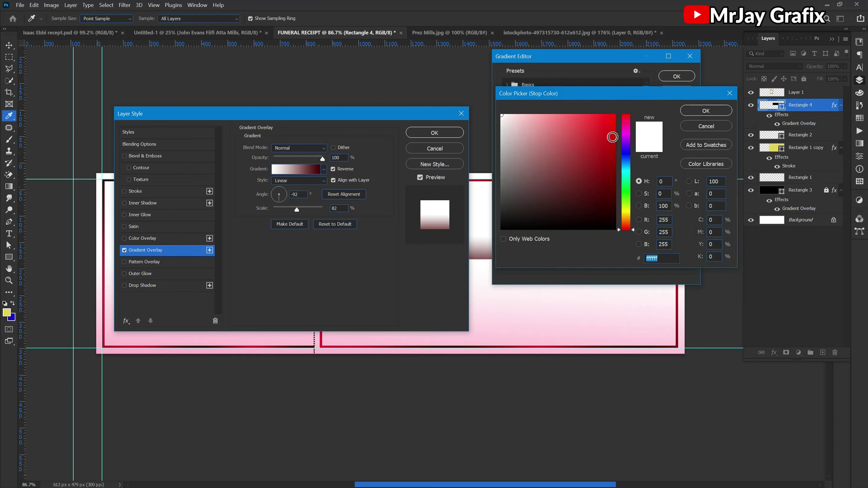
left_click(614, 137)
left_click_drag(614, 136, 615, 129)
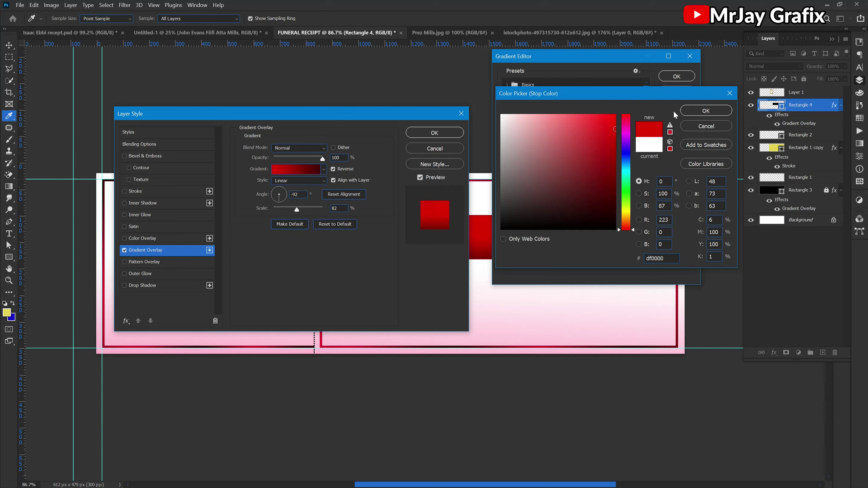
left_click(706, 110)
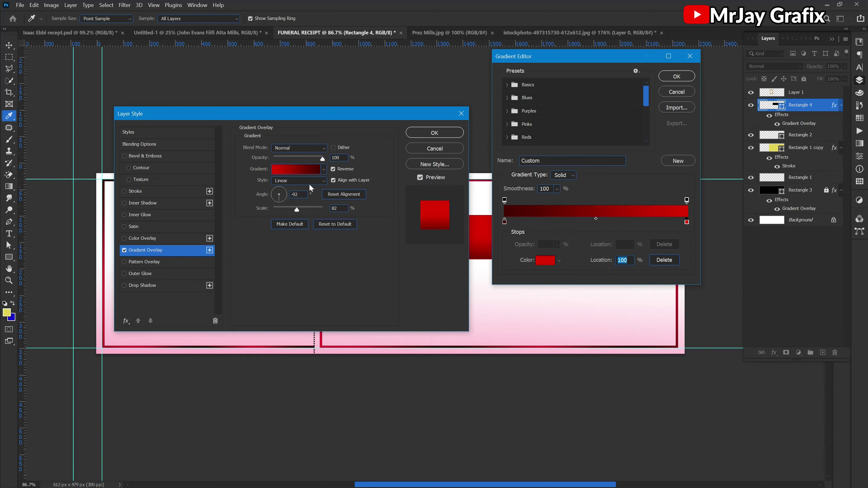
key("Return")
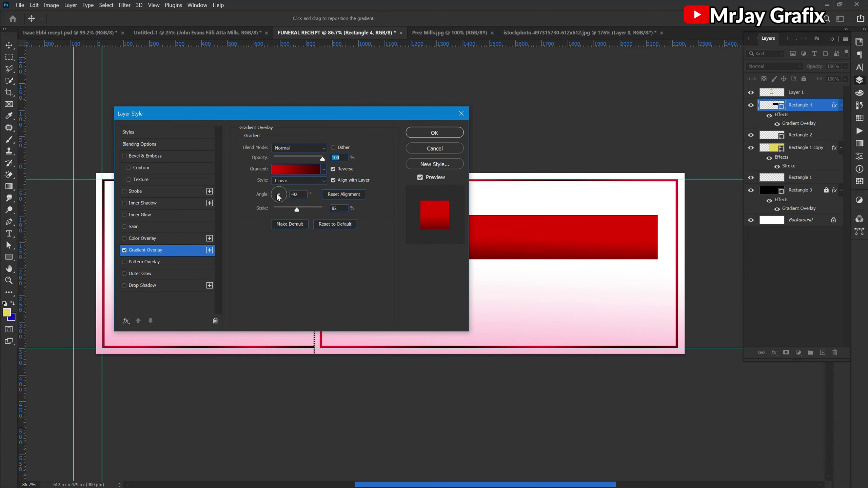
- Set the gradient angle to 1°, widen its scale, and try the Reflected style
left_click_drag(280, 196, 289, 200)
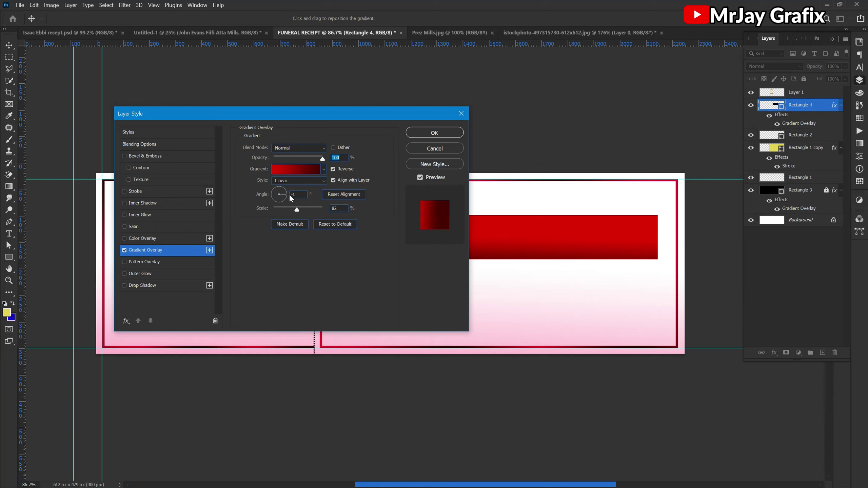
double_click(292, 195)
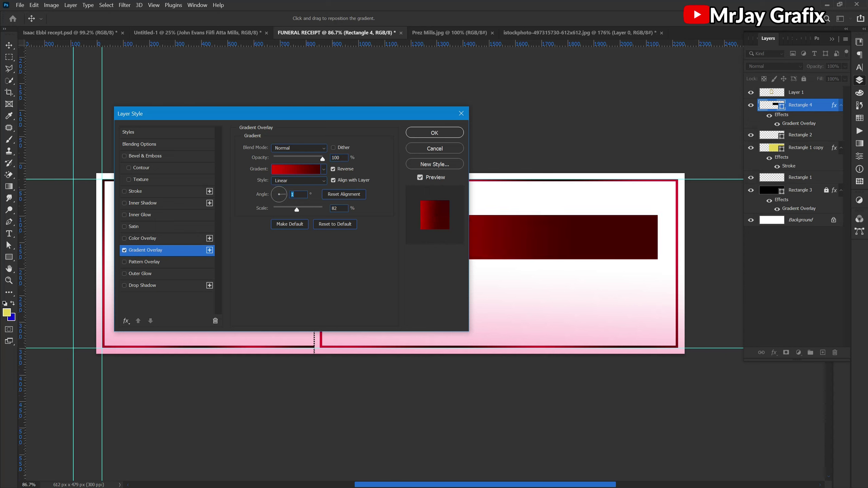
left_click_drag(297, 209, 304, 209)
left_click(296, 182)
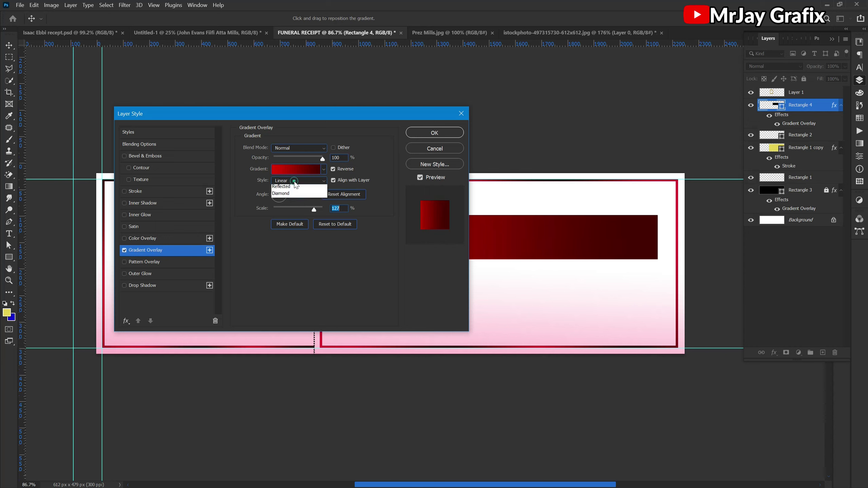
left_click(286, 209)
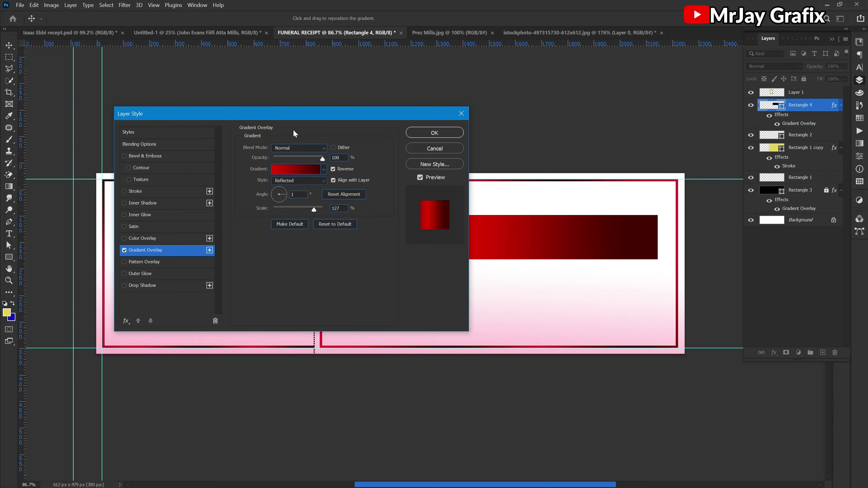
- Set the gradient scale to 110% and switch the style back to Linear
left_click_drag(295, 113, 298, 95)
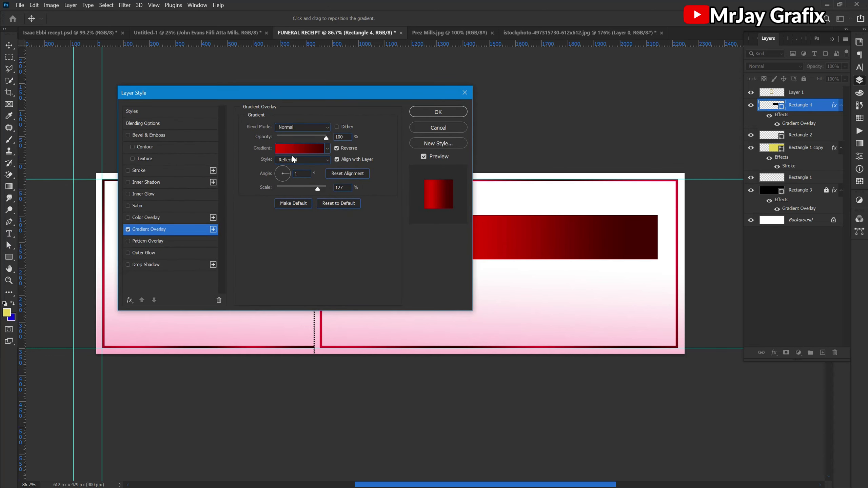
left_click(295, 187)
left_click_drag(296, 189, 310, 190)
left_click(347, 159)
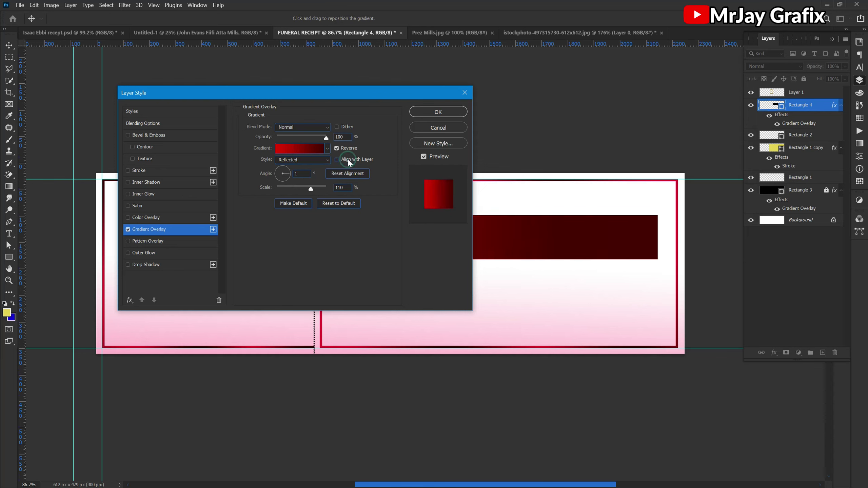
left_click(348, 159)
left_click(350, 148)
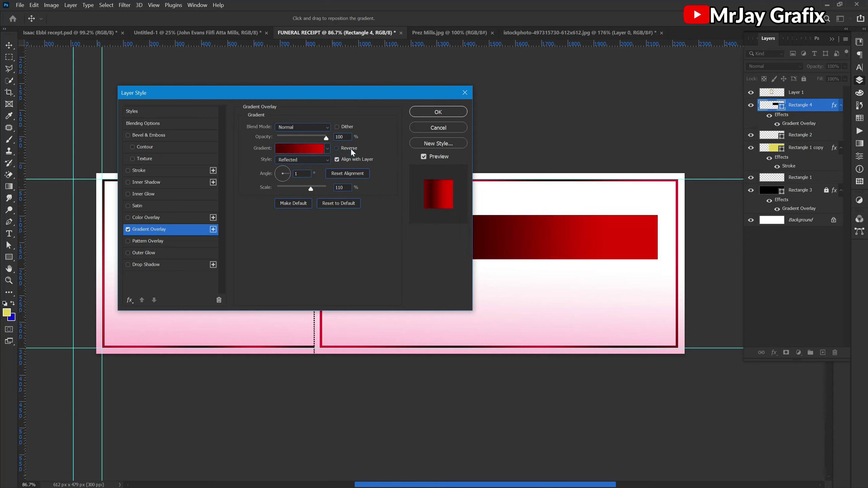
left_click(351, 149)
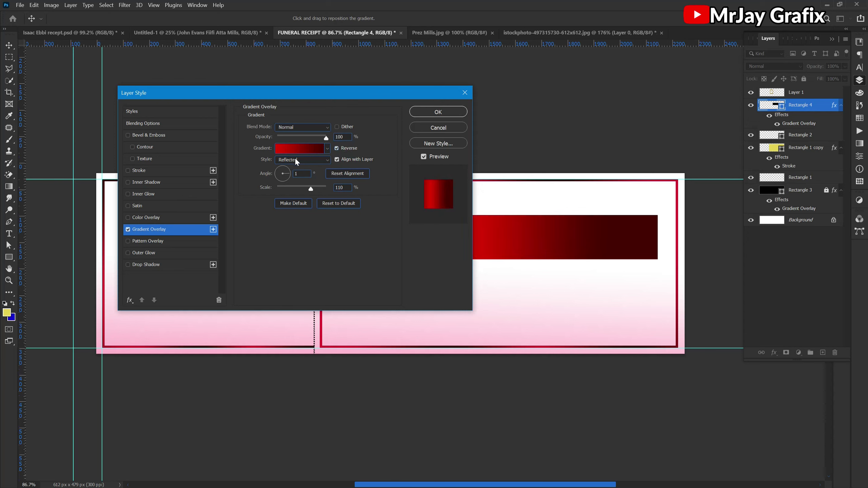
left_click(296, 160)
left_click(294, 168)
left_click(296, 150)
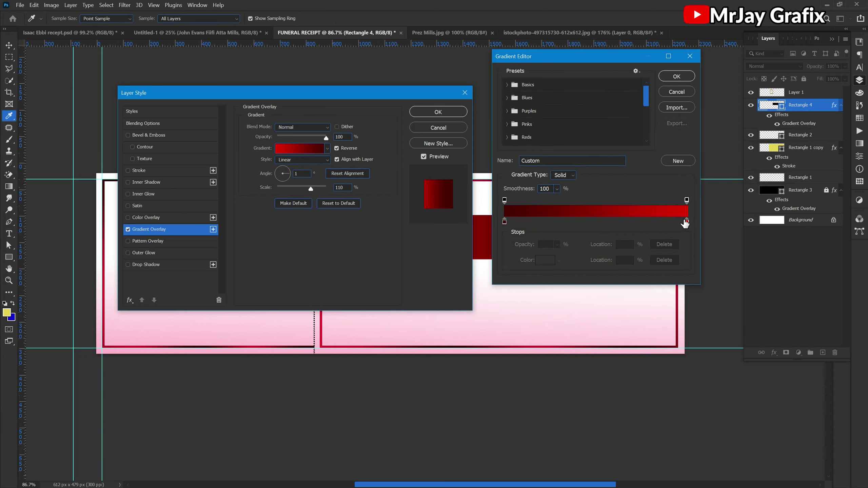
- Move the bright red stop to the middle and add a dark red stop at the right end
left_click_drag(687, 221, 590, 220)
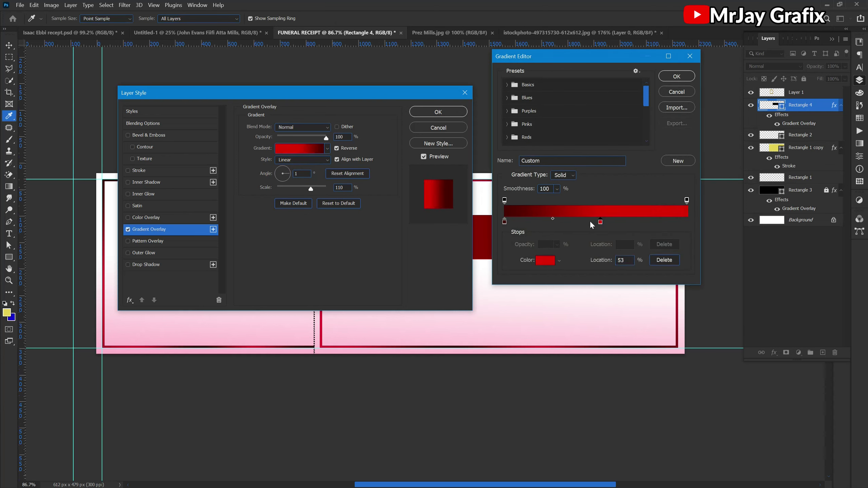
left_click(505, 221)
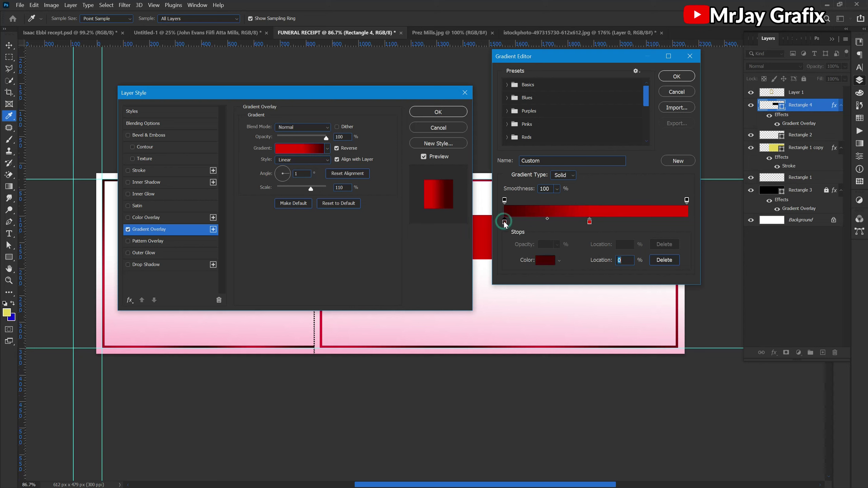
left_click(688, 223)
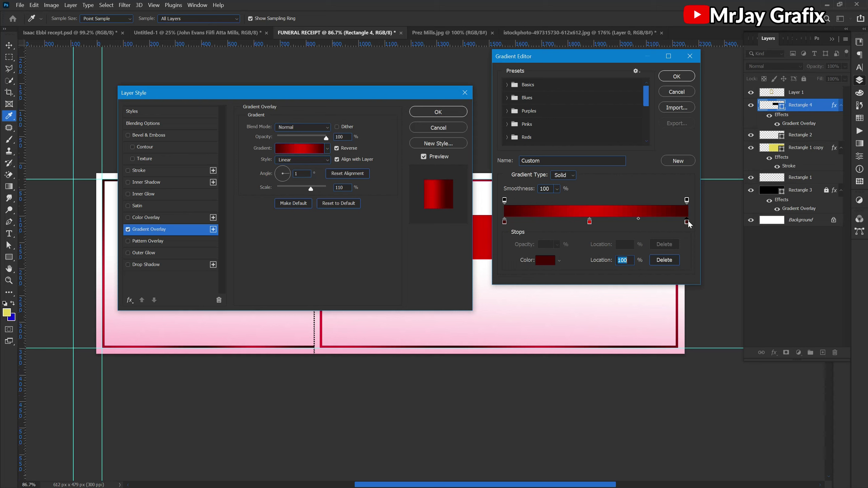
left_click(675, 78)
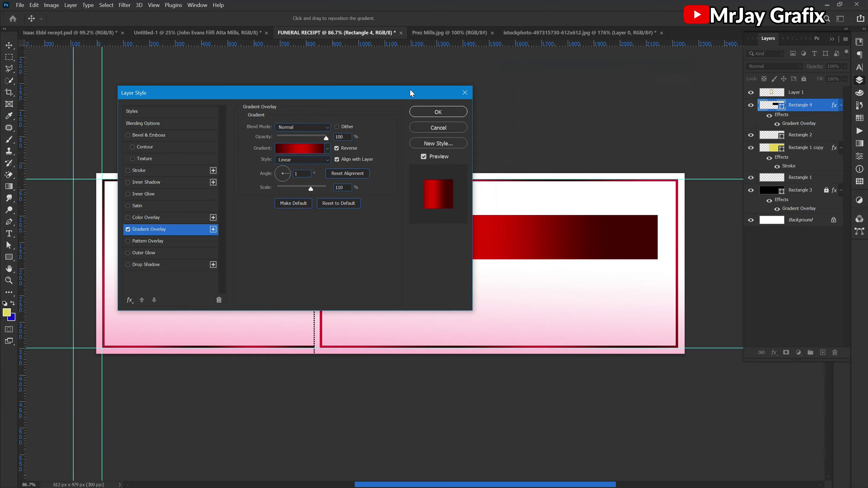
- Set the gradient scale to 85% with the bright band mid-bar and apply it
left_click_drag(411, 90, 368, 92)
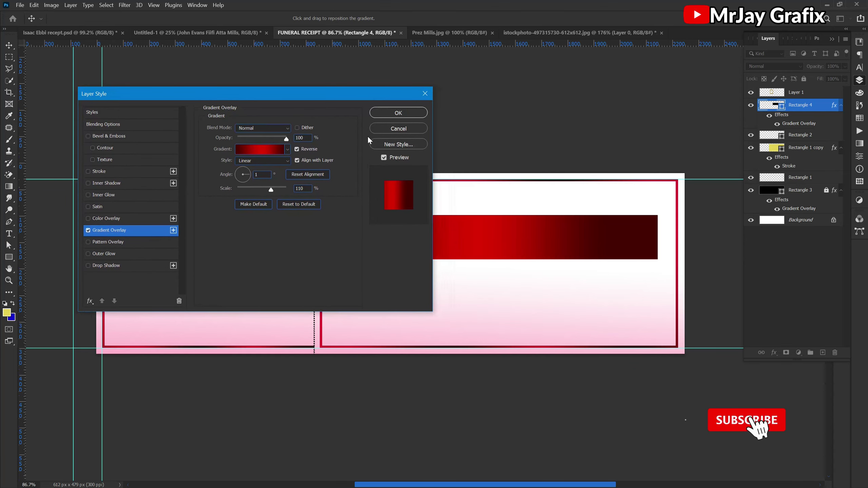
left_click(256, 189)
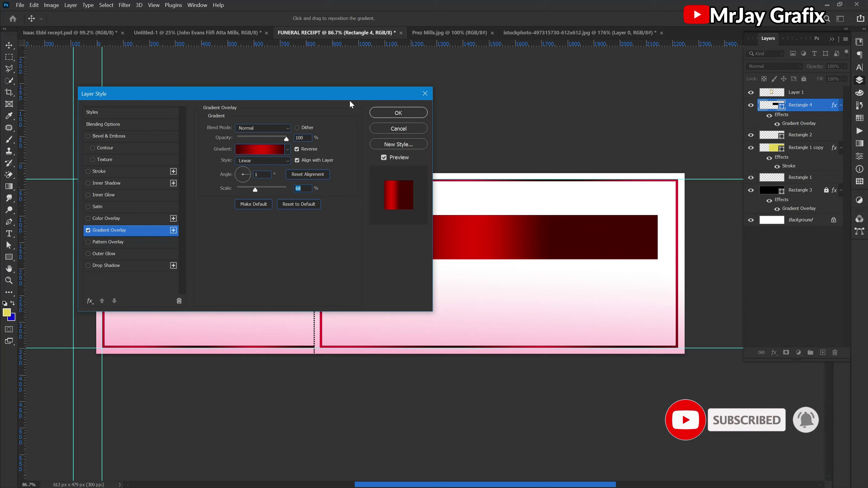
left_click_drag(346, 93, 296, 95)
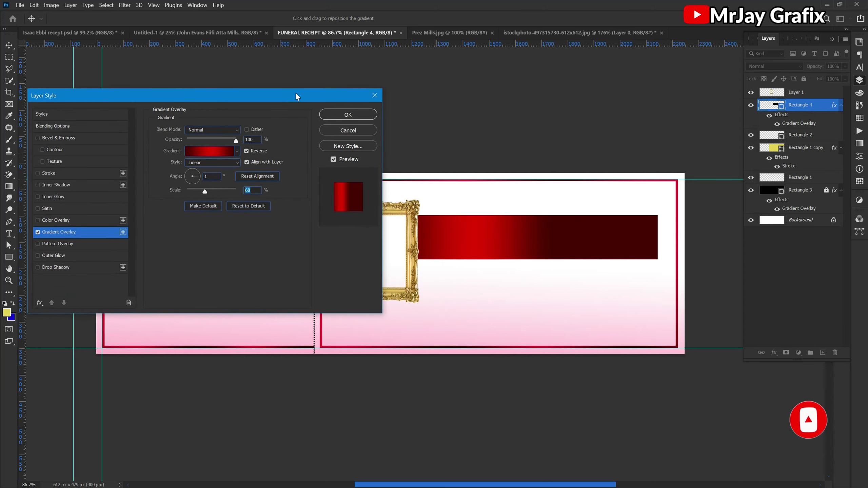
left_click_drag(453, 248, 508, 249)
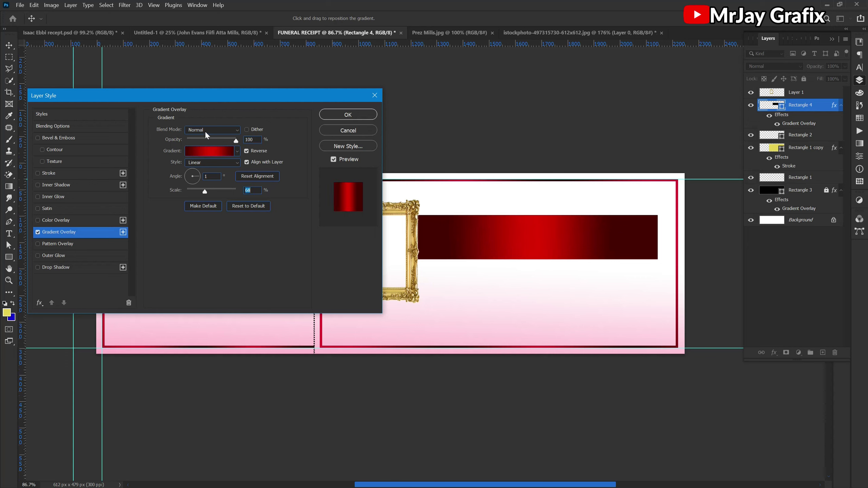
left_click_drag(205, 191, 211, 193)
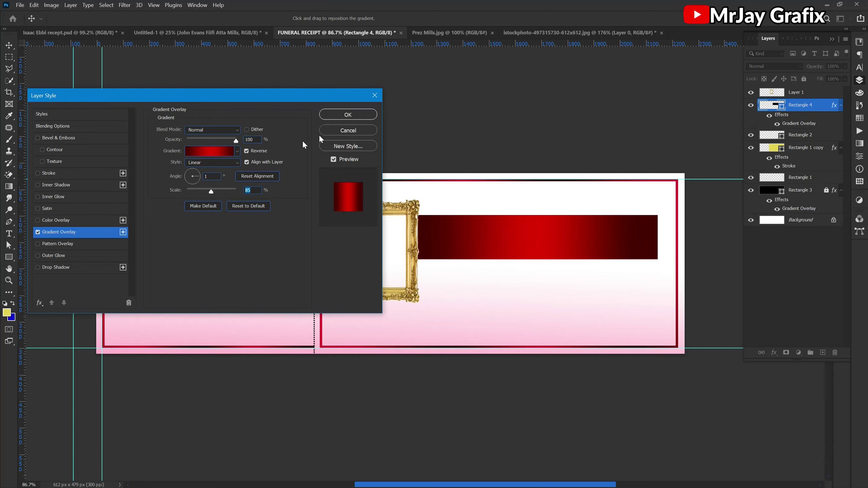
left_click_drag(262, 98, 380, 91)
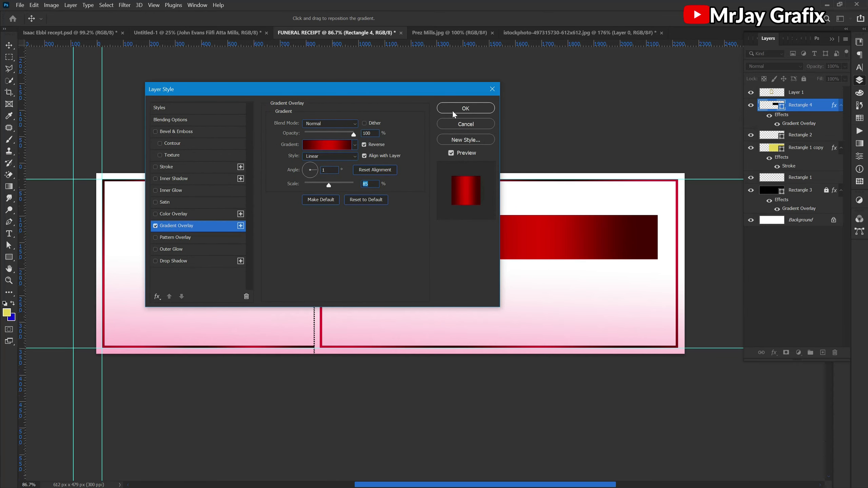
left_click(466, 109)
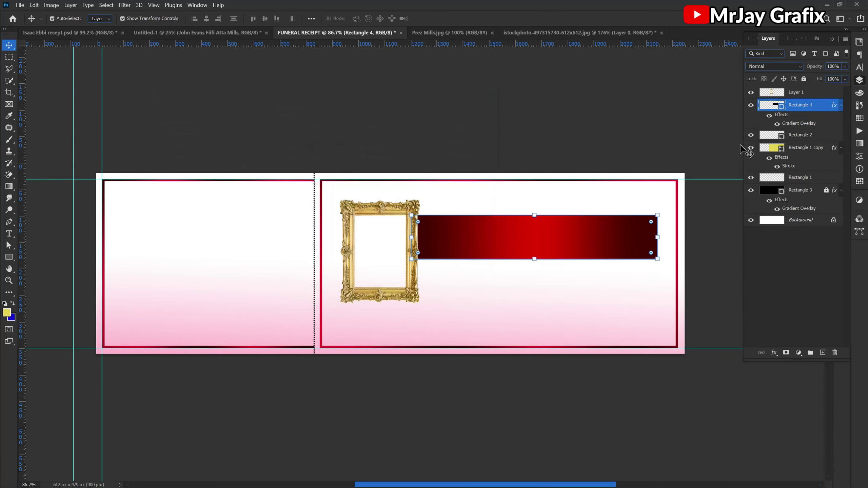
- Round all four corners of the Rectangle 4 bar to 28 px in Properties
left_click(859, 158)
mouse_move(783, 193)
left_mouse_down()
mouse_move(793, 193)
mouse_move(779, 194)
left_mouse_up()
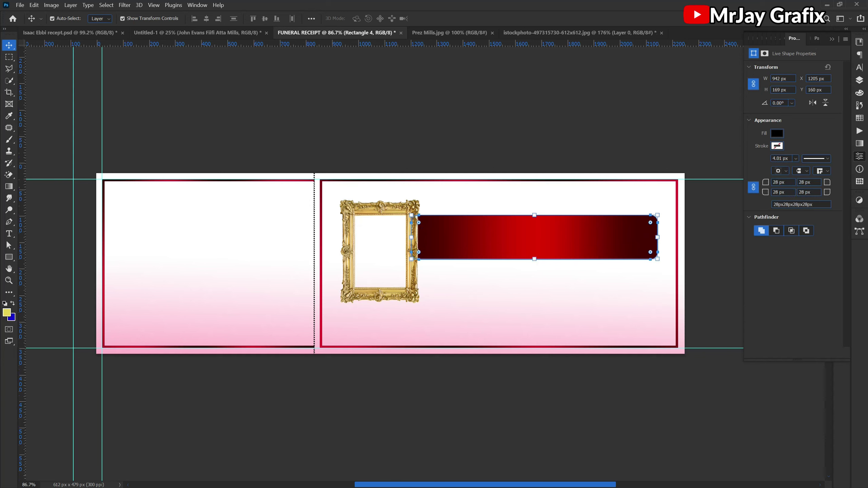
left_click(548, 122)
left_click(550, 234)
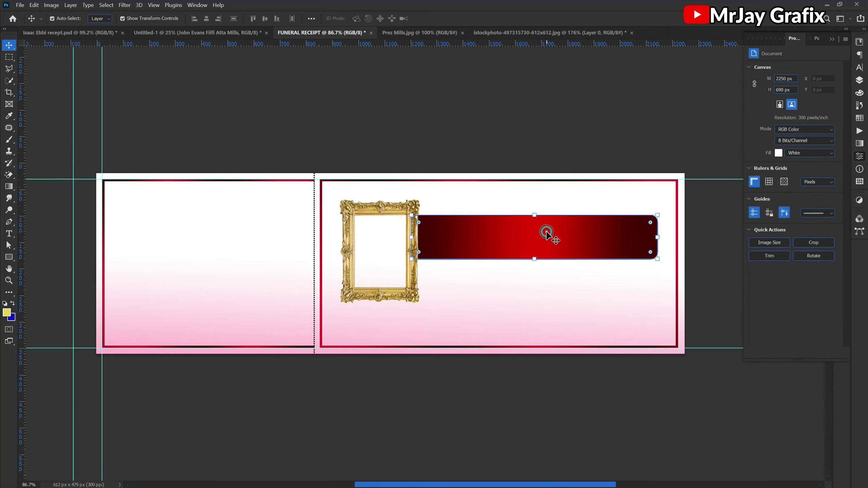
left_click(859, 80)
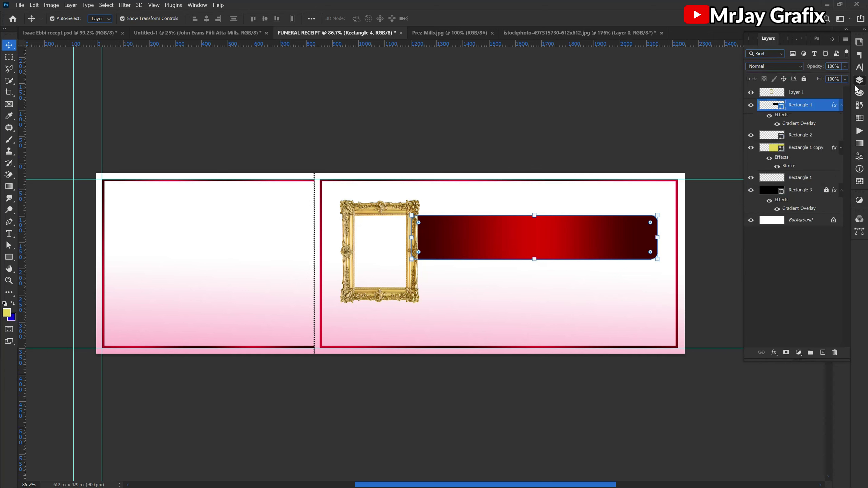
- Add a Color-fill Stroke effect to the bar, sampling pale gold fde8a8 from the frame
left_click(775, 352)
left_click(780, 384)
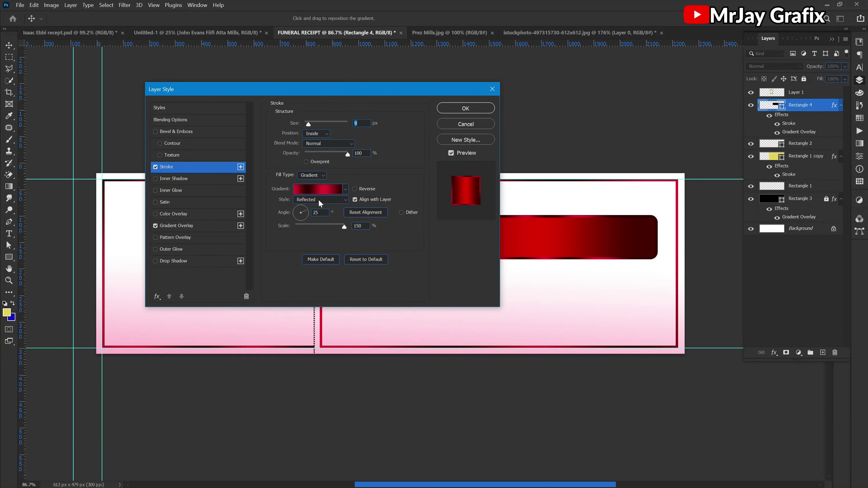
left_click(319, 200)
left_click(318, 202)
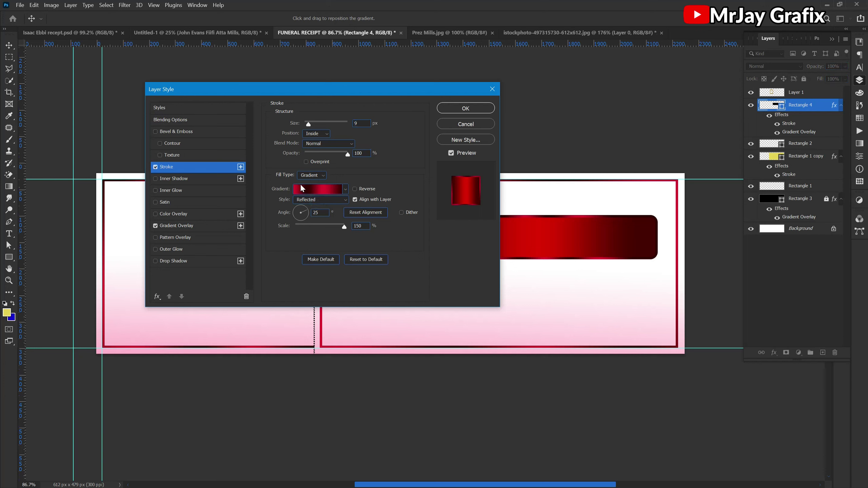
left_click(310, 175)
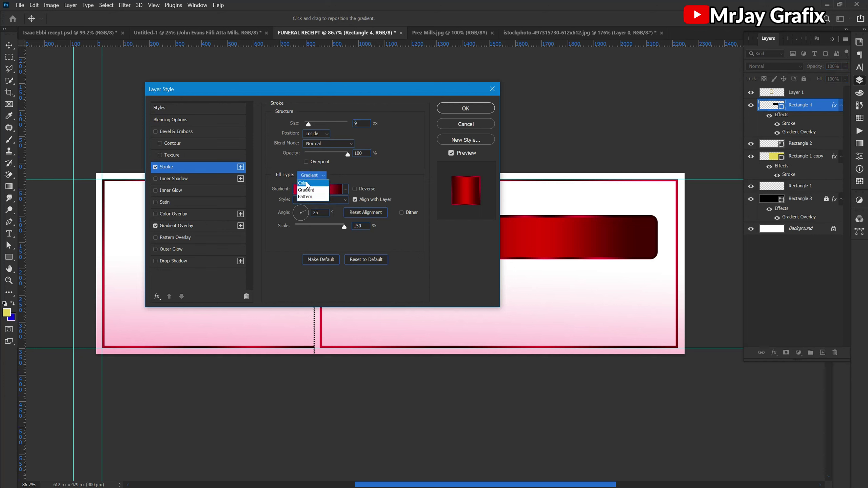
left_click(307, 184)
left_click(293, 189)
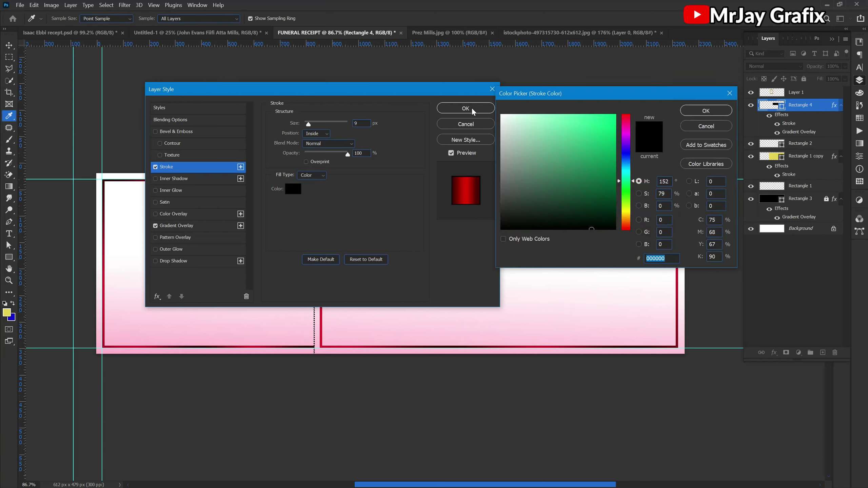
key("Return")
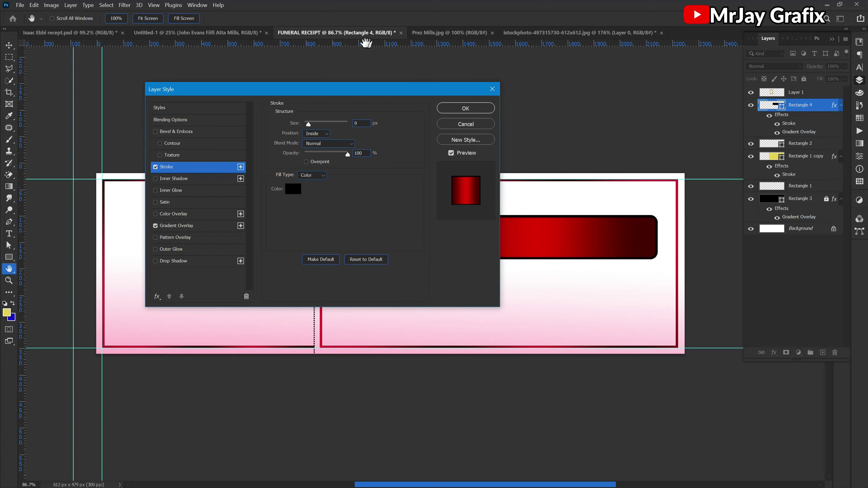
left_click_drag(354, 88, 380, 316)
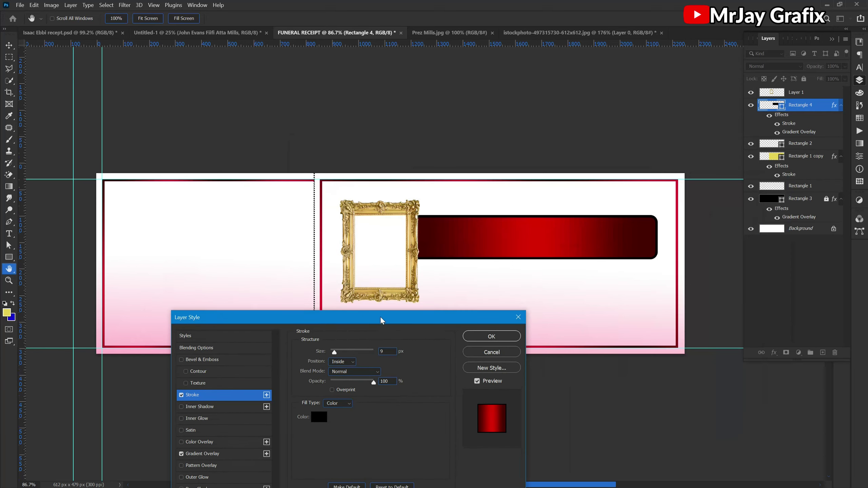
left_click(318, 417)
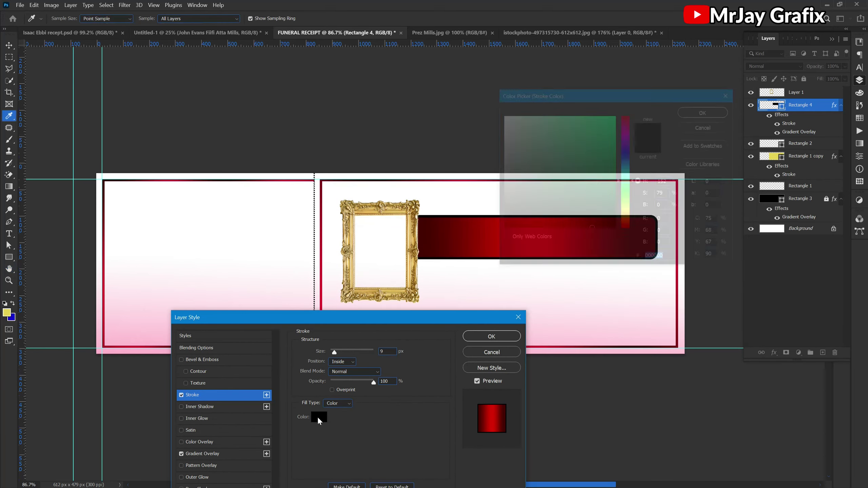
left_click(348, 238)
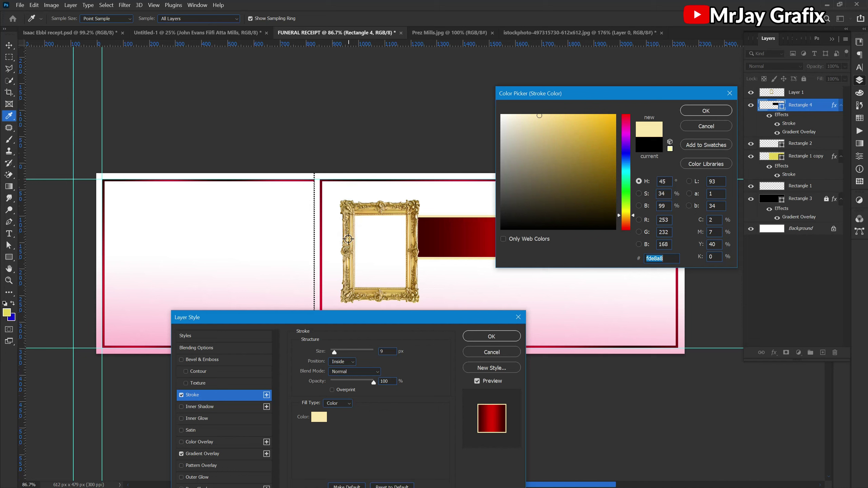
key("Return")
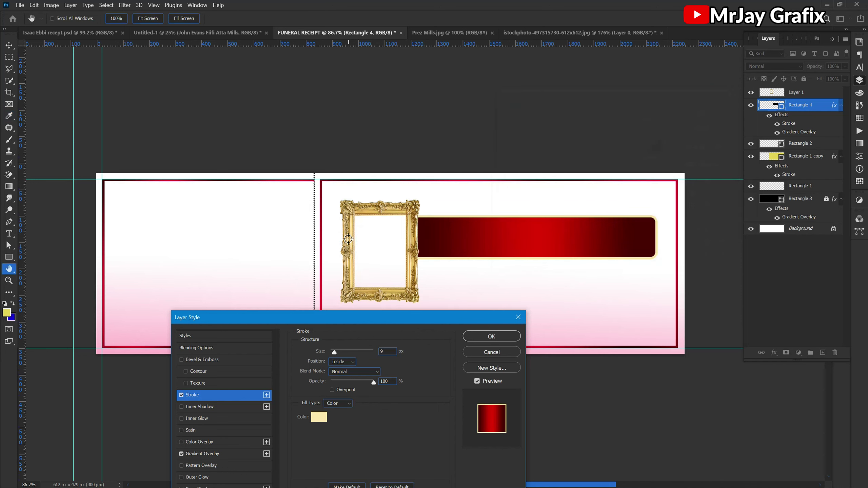
- Set the stroke position to Inside, thin it to 6 px, and apply it
left_click(336, 362)
left_click_drag(325, 354, 317, 356)
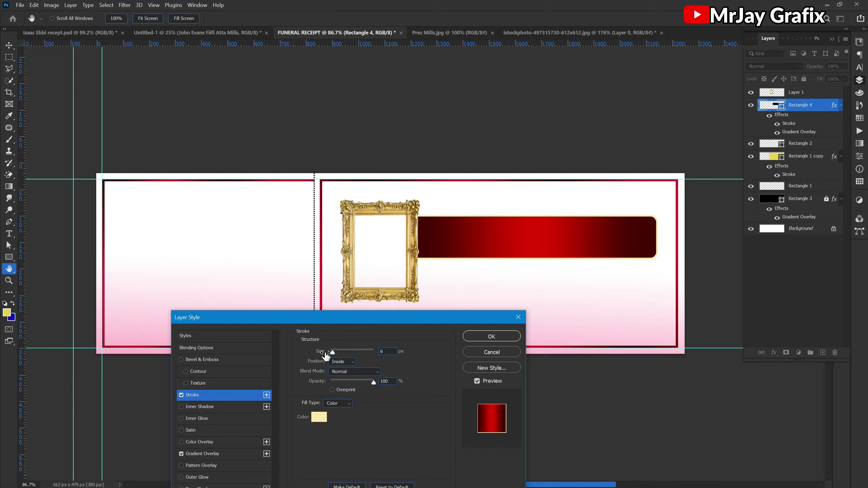
left_click(492, 337)
key("v")
left_click(326, 93)
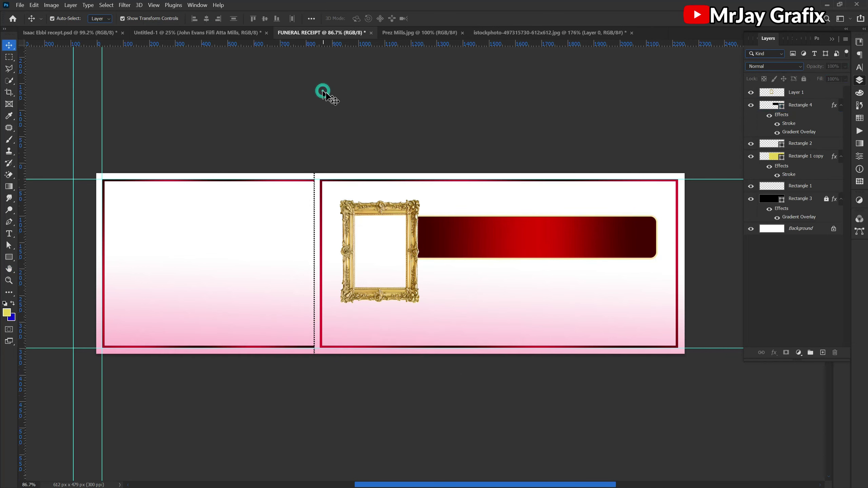
scroll(676, 225, "up", 2)
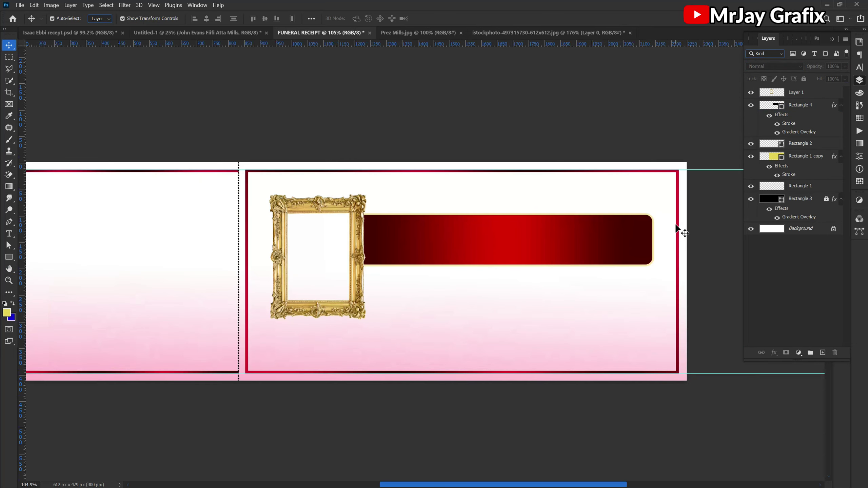
scroll(664, 236, "up", 2)
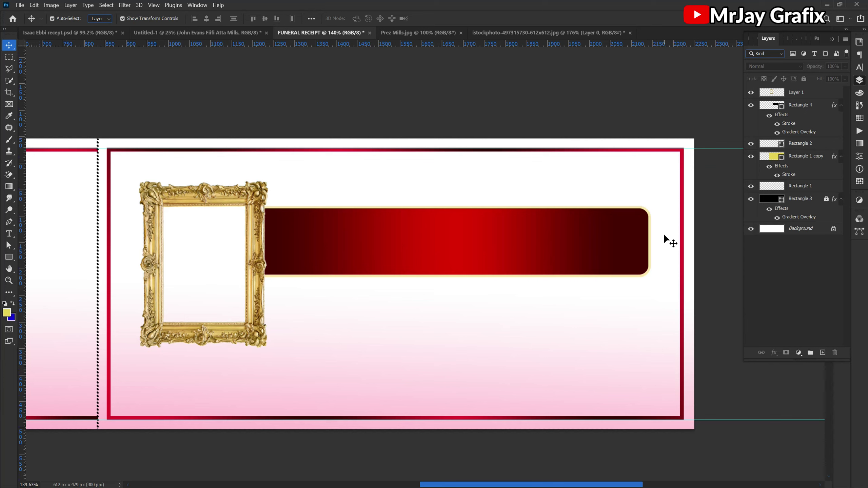
right_click(664, 235)
left_click(405, 34)
left_click(422, 34)
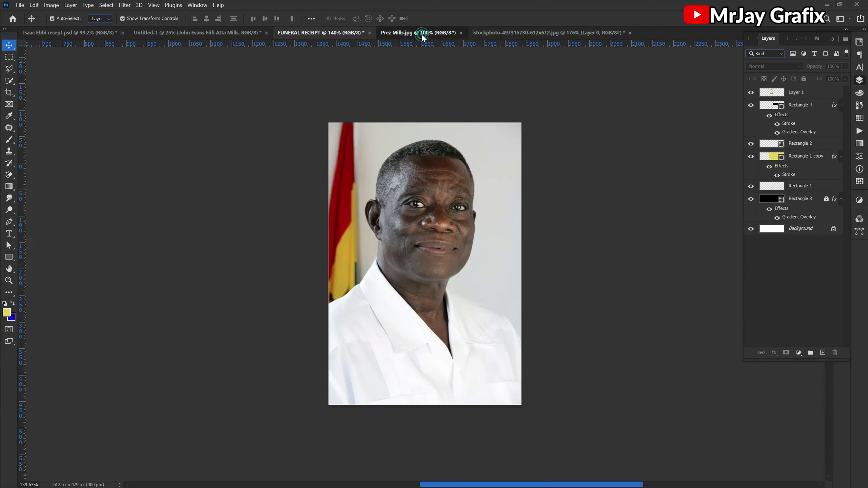
left_click(329, 33)
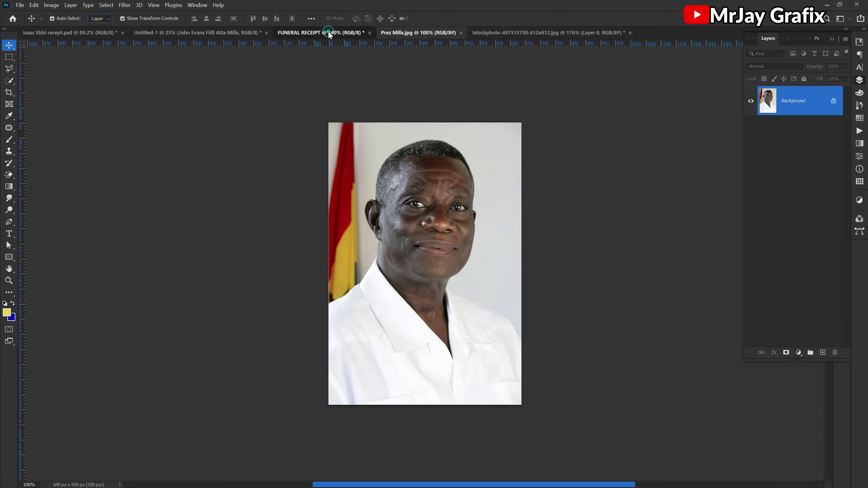
left_click(285, 210)
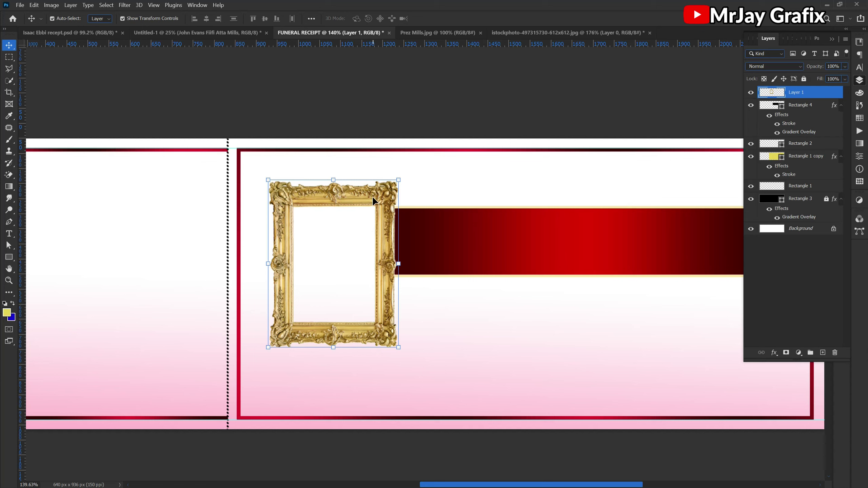
- Draw a rectangle over the gold frame's opening, move it below Layer 1 and fill it with #6b0101
left_click(9, 256)
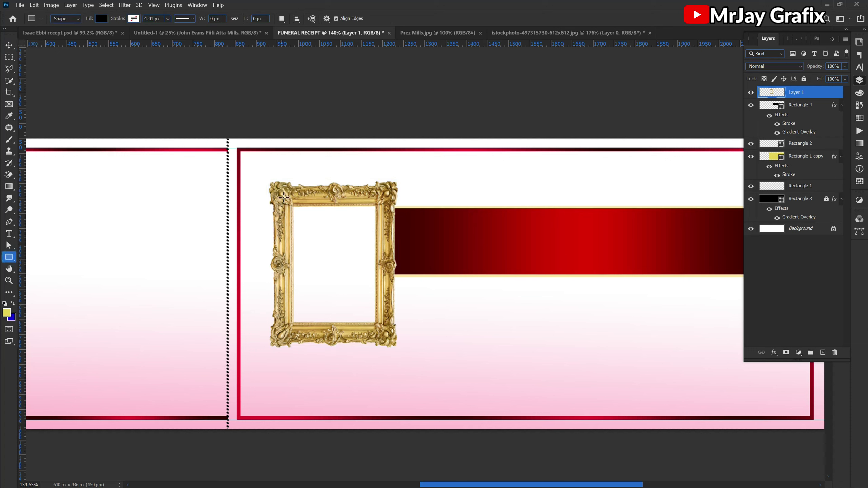
left_click_drag(280, 196, 386, 337)
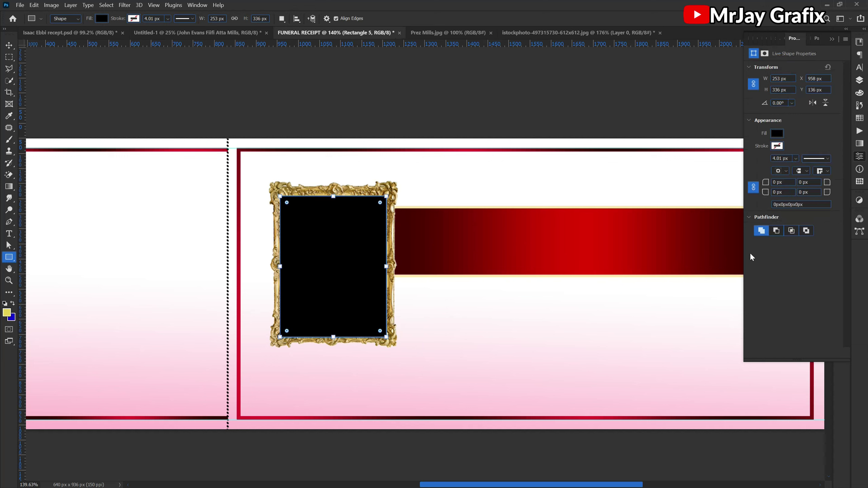
left_click(860, 81)
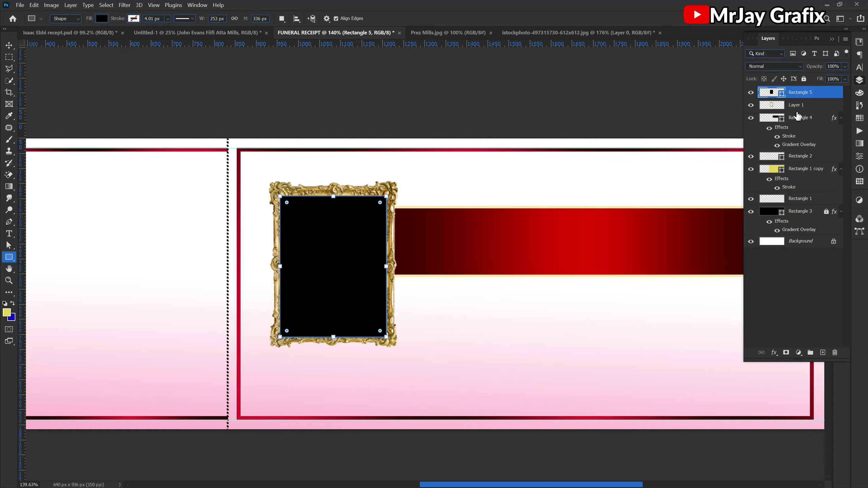
left_click_drag(814, 93, 788, 117)
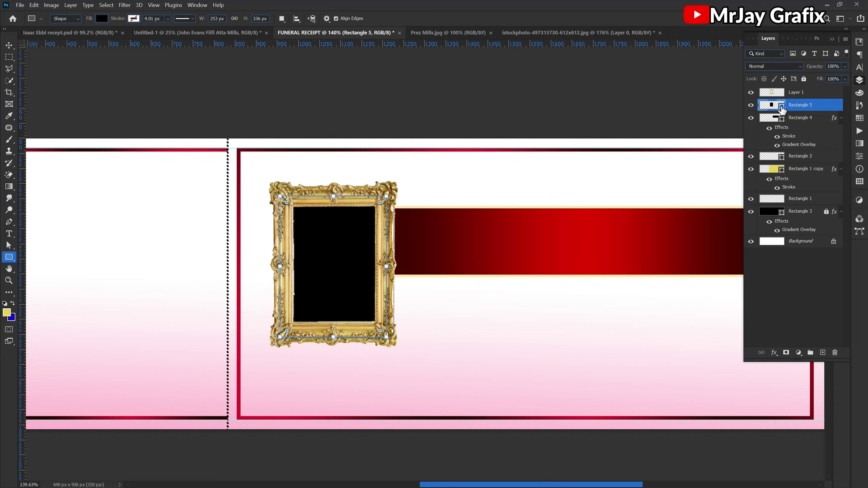
double_click(782, 109)
left_click(484, 185)
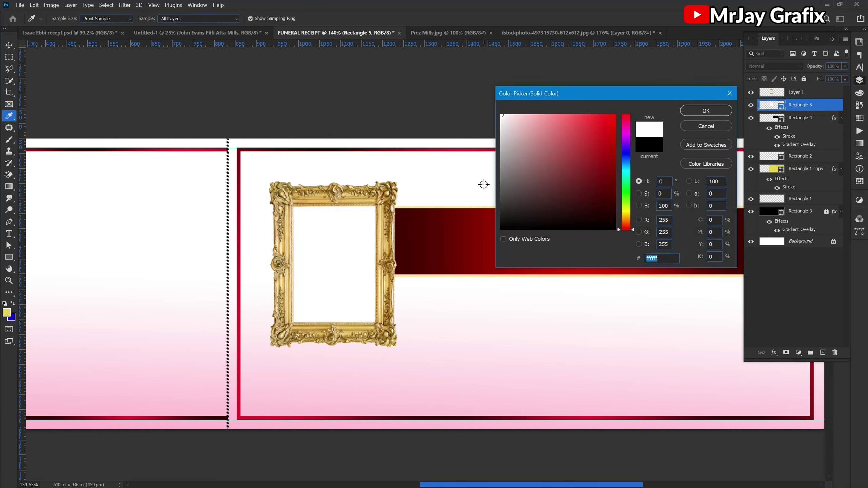
left_click(435, 233)
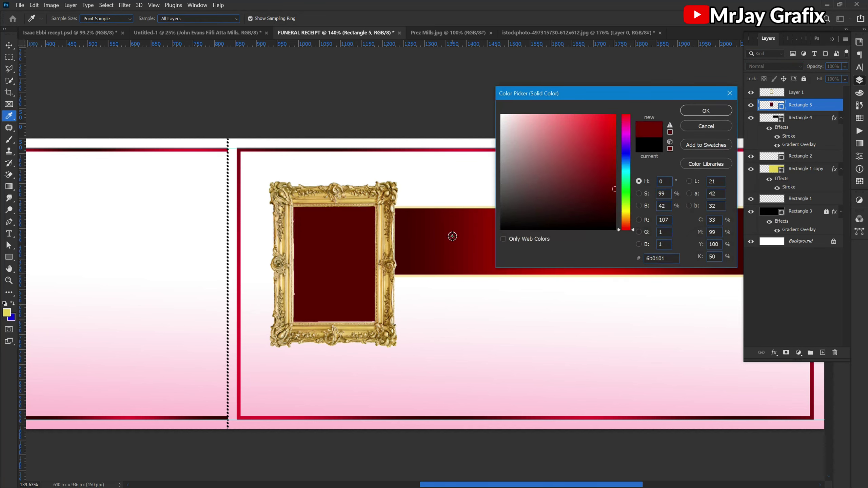
key("Return")
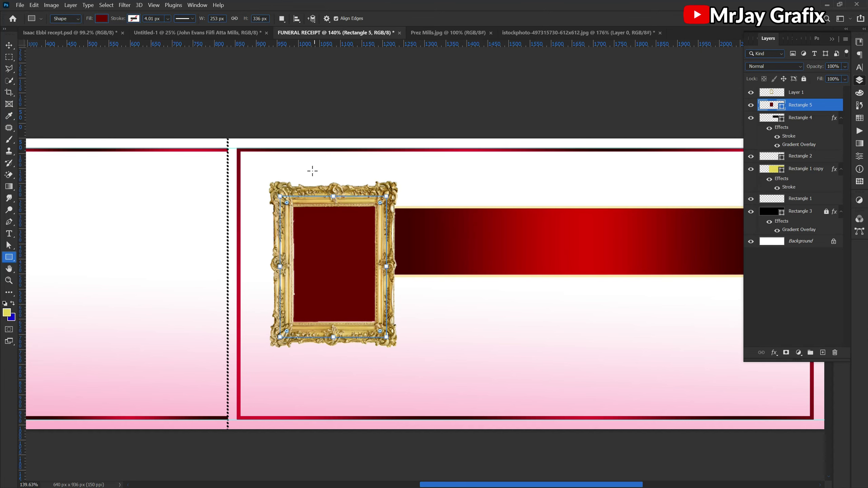
- Drag the Prez Mills.jpg portrait into FUNERAL RECEIPT, scale it to about 21% and place it in the frame
key("v")
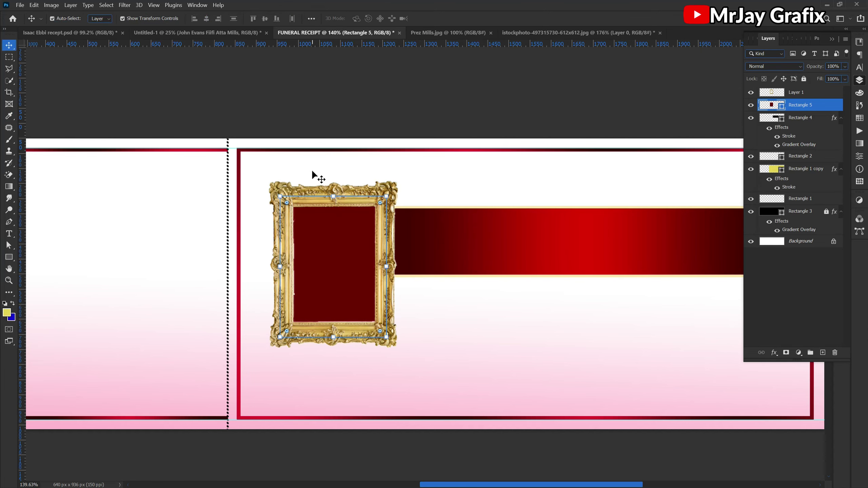
left_click(433, 31)
left_click_drag(398, 181, 342, 248)
left_click_drag(207, 249, 419, 287)
left_click_drag(448, 251, 335, 263)
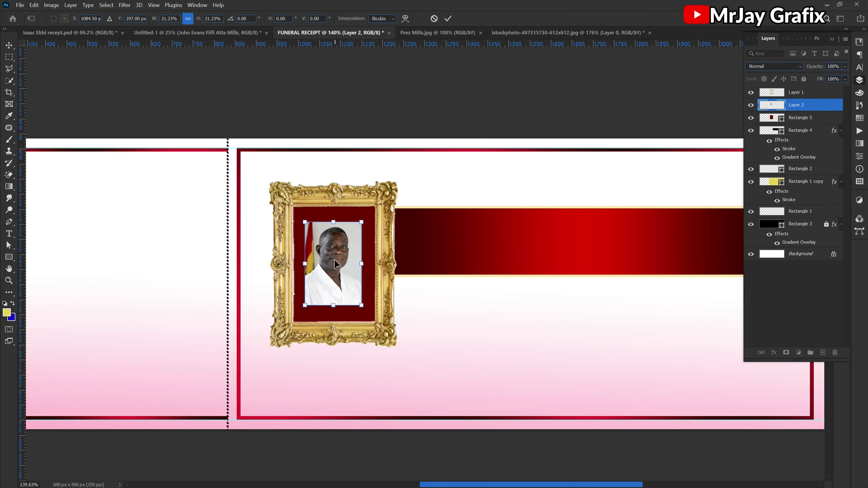
key("Return")
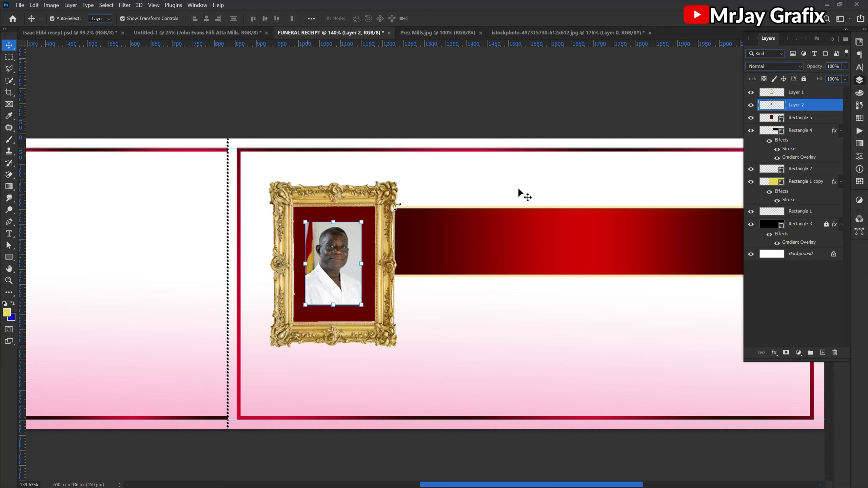
- Pull Rectangle 5's top, right, bottom and left edges inward to fit inside the frame opening
left_click(806, 119)
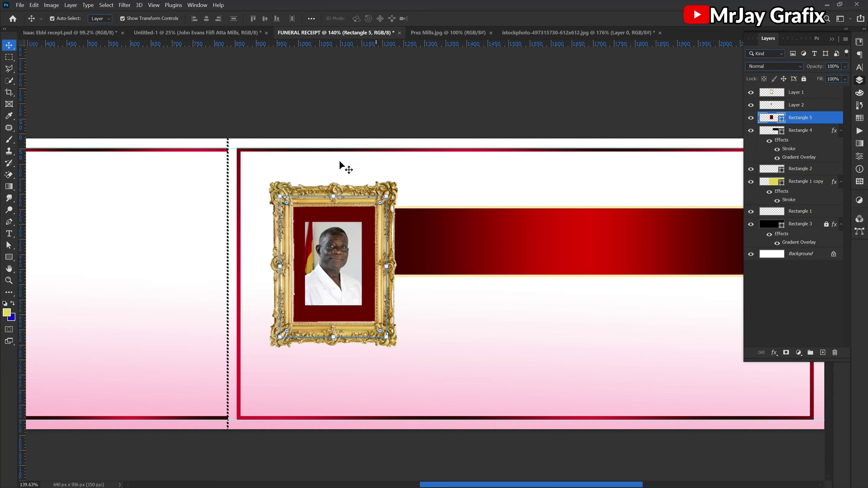
scroll(334, 190, "up", 3)
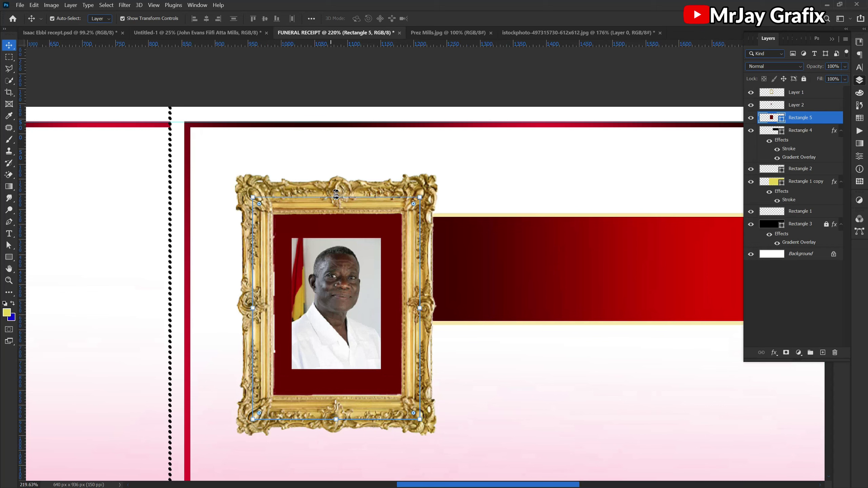
key("ctrl+t")
left_click_drag(337, 204, 336, 213)
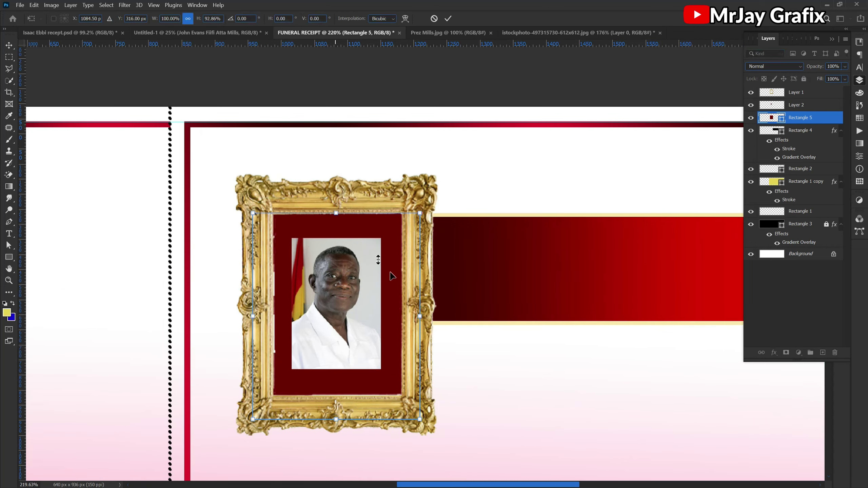
left_click_drag(420, 315, 403, 316)
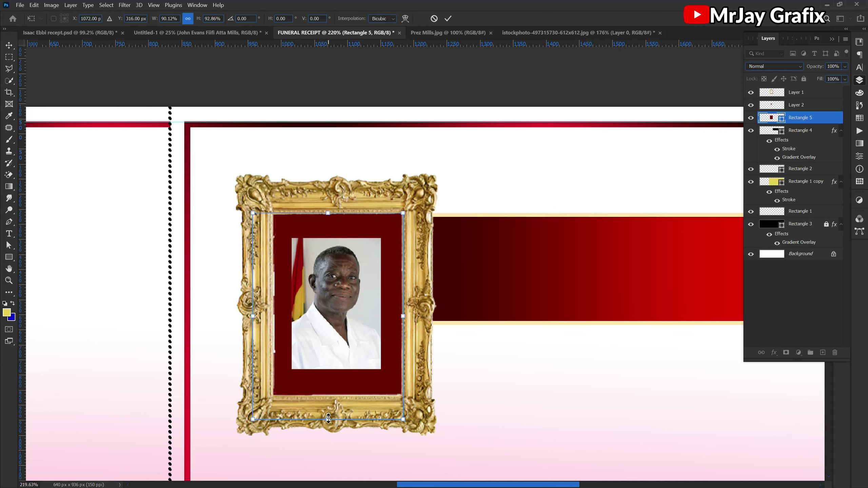
left_click_drag(332, 404, 335, 396)
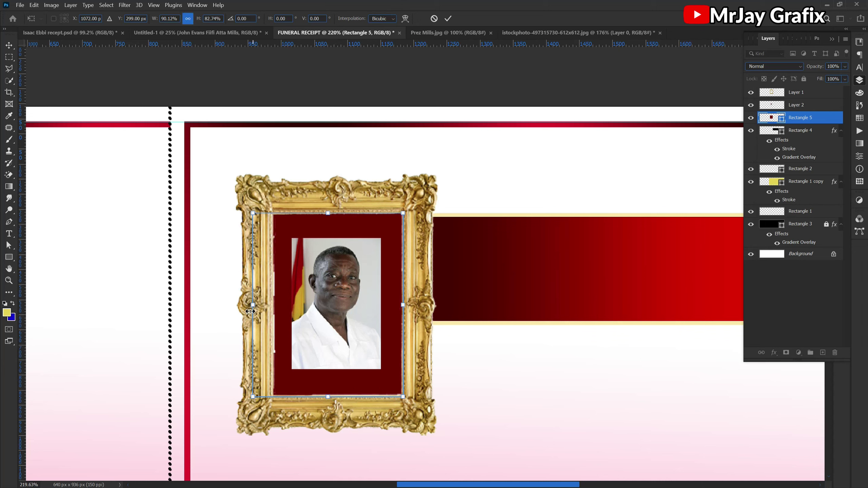
left_click_drag(253, 305, 272, 307)
key("Return")
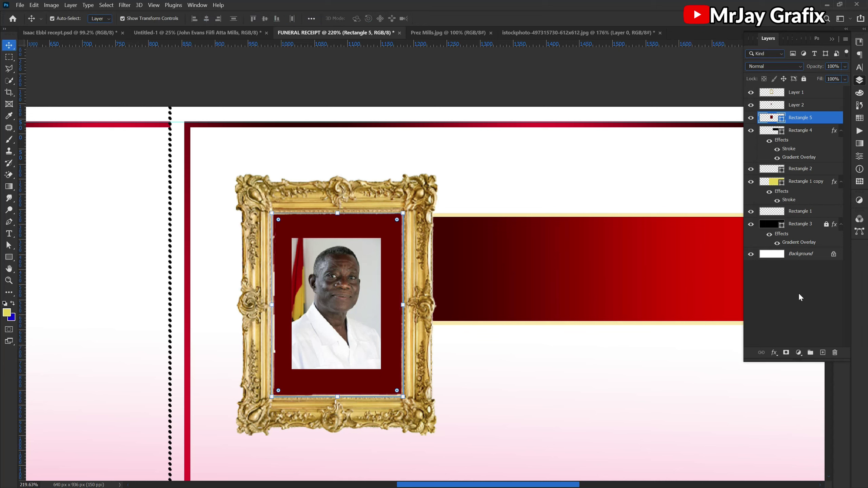
- Add a white, 8 px, Inside stroke effect to the dark red backing rectangle
left_click(774, 353)
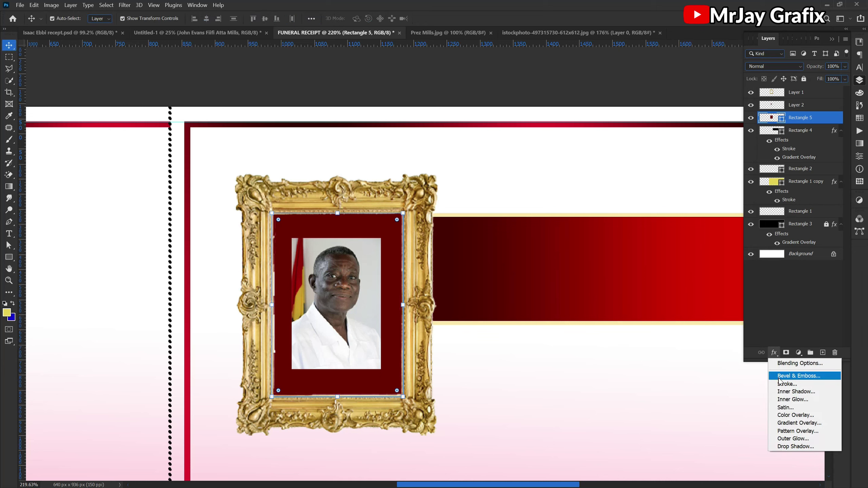
key("Escape")
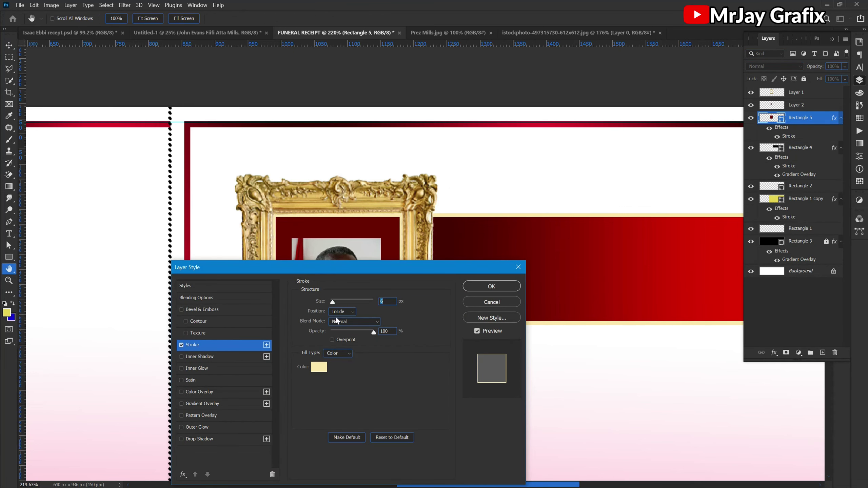
left_click(318, 367)
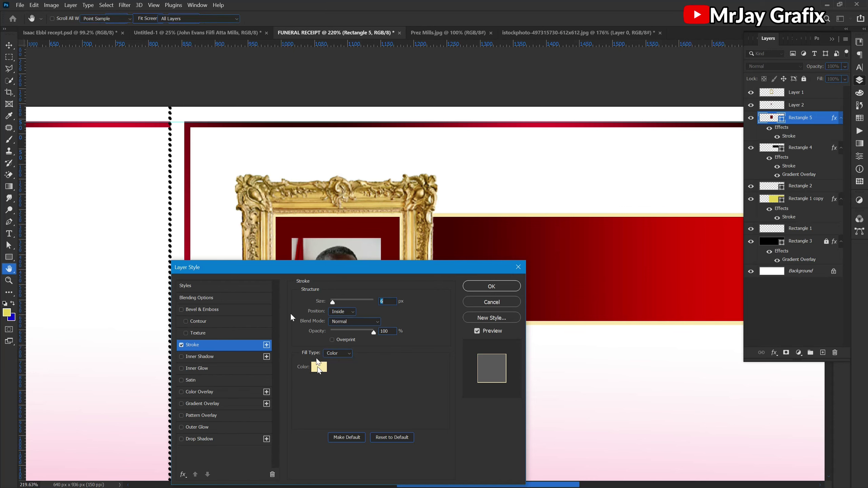
left_click(211, 185)
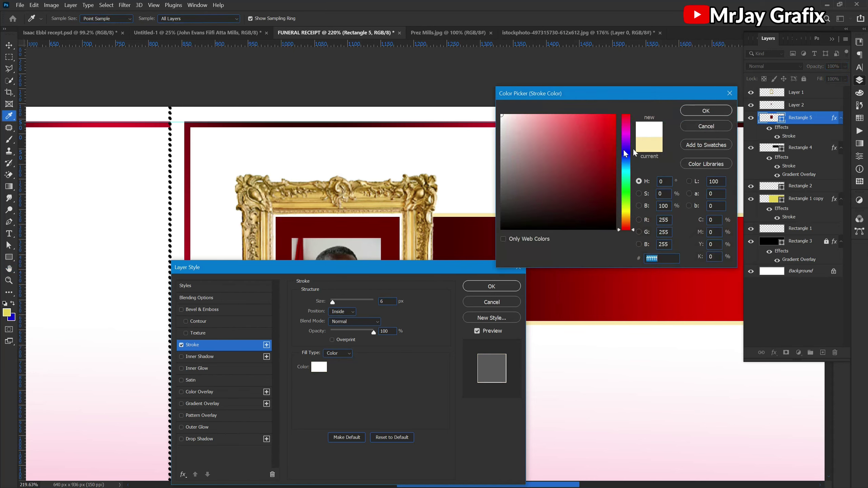
left_click(706, 111)
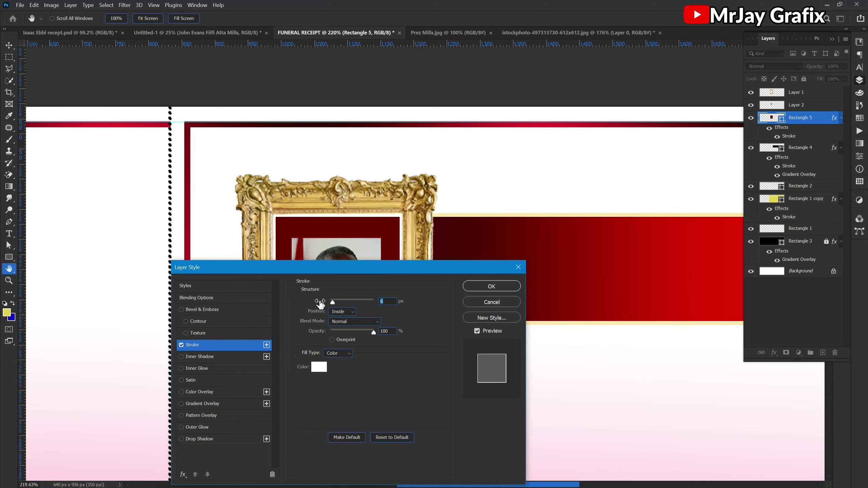
left_click_drag(320, 303, 321, 308)
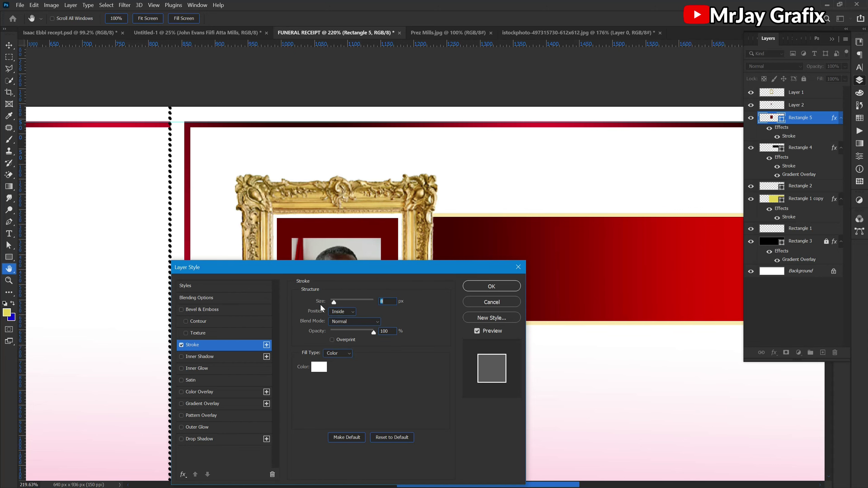
- Apply the stroke, then enlarge the portrait (Layer 2) inside the frame
left_click(491, 286)
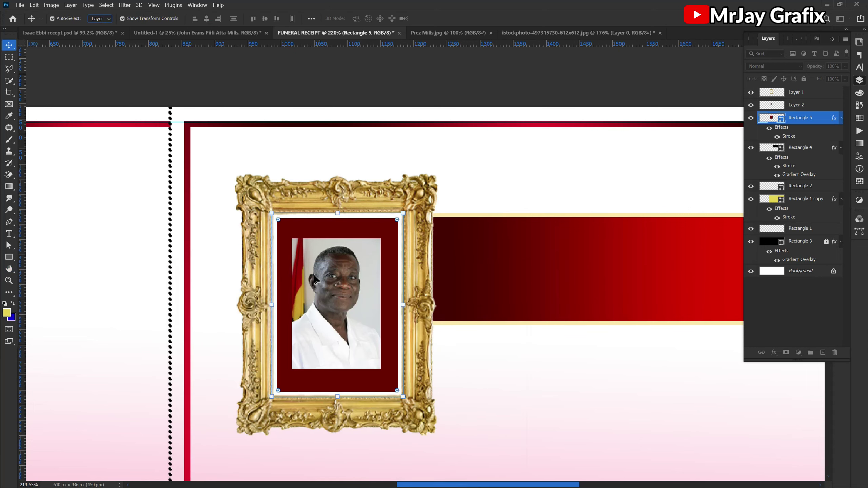
left_click(314, 279)
left_click_drag(290, 236, 275, 214)
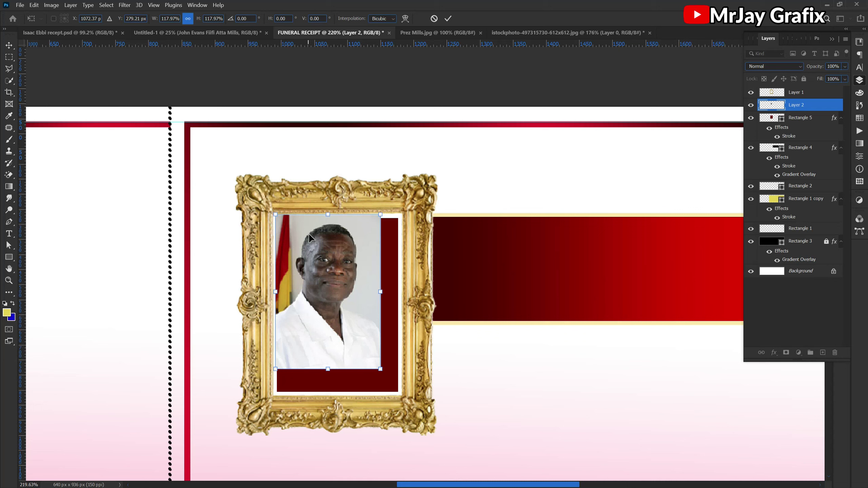
key("Return")
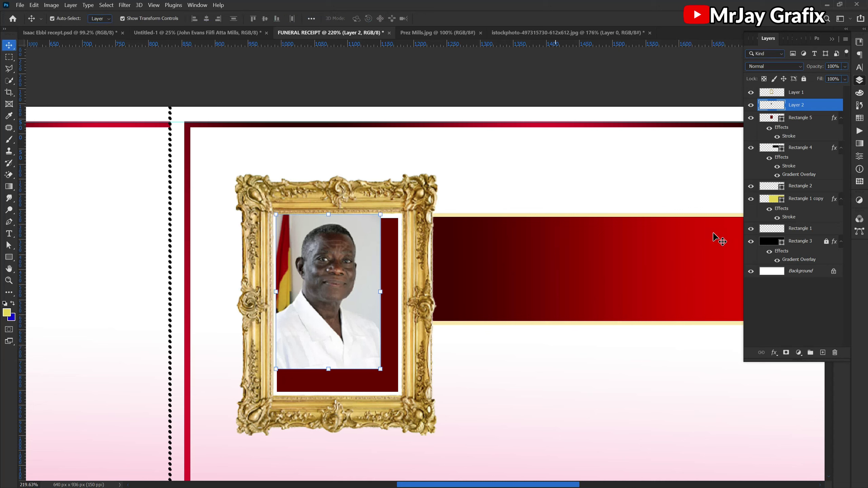
- Clip Layer 2 to the red backing and scale it to fill the frame opening
right_click(815, 107)
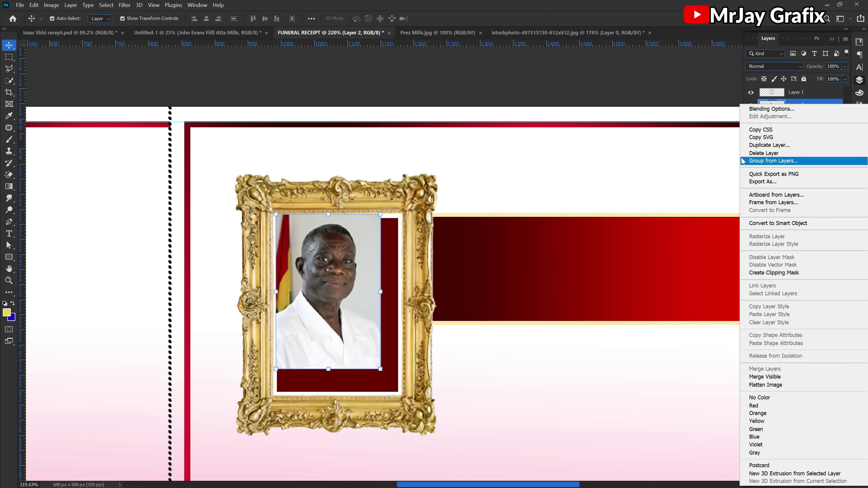
left_click(768, 273)
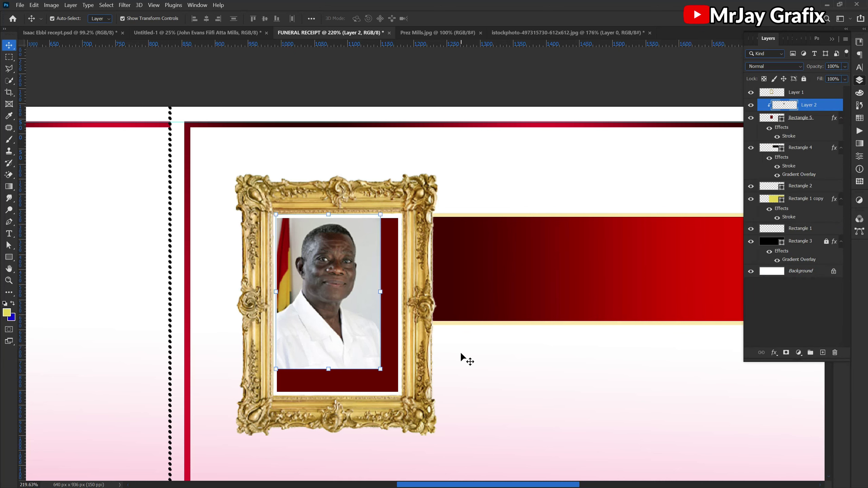
left_click_drag(380, 369, 400, 388)
key("Return")
key("ctrl+0")
- Close Prez Mills.jpg and shrink the pasted rose onto the gold frame's lower-left corner
left_click(461, 32)
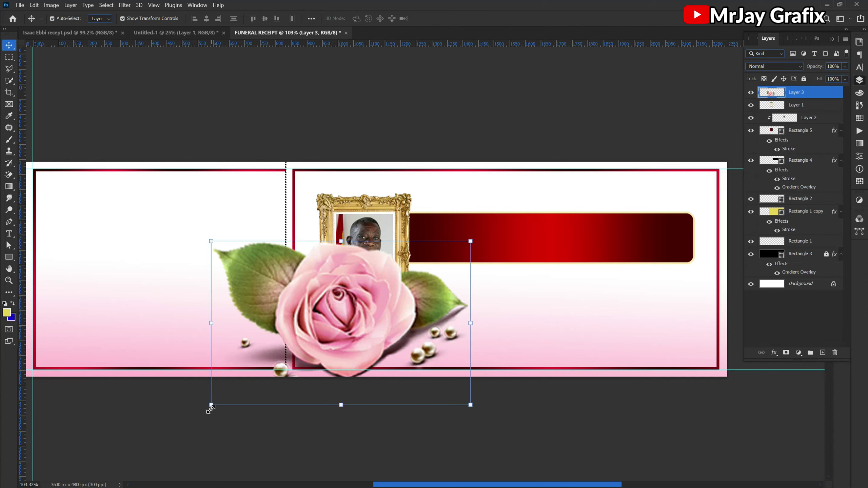
left_click_drag(211, 408, 350, 327)
key("Return")
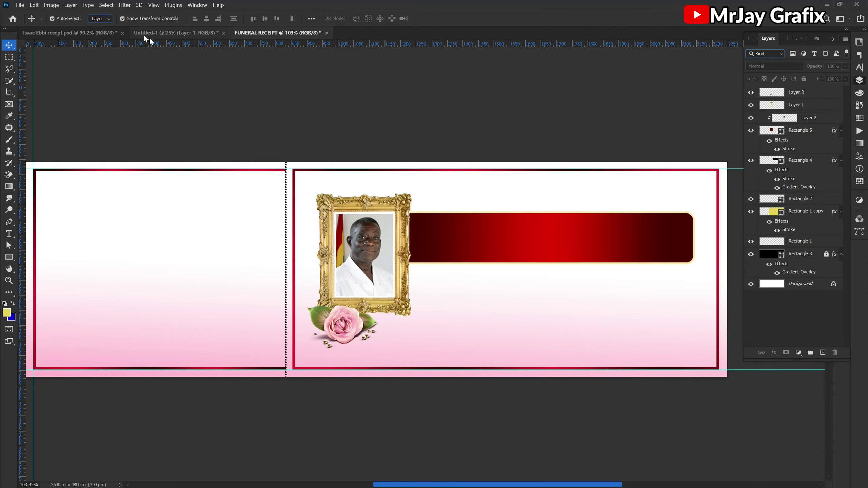
left_click(69, 33)
left_click(252, 35)
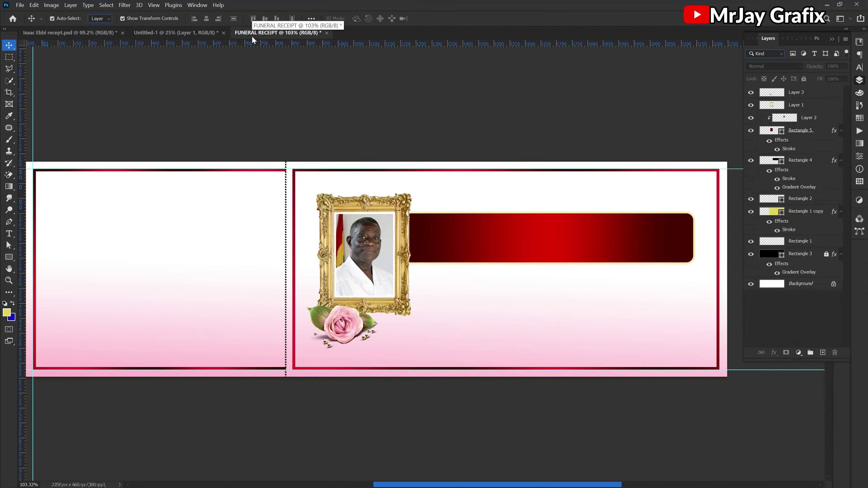
left_click(207, 32)
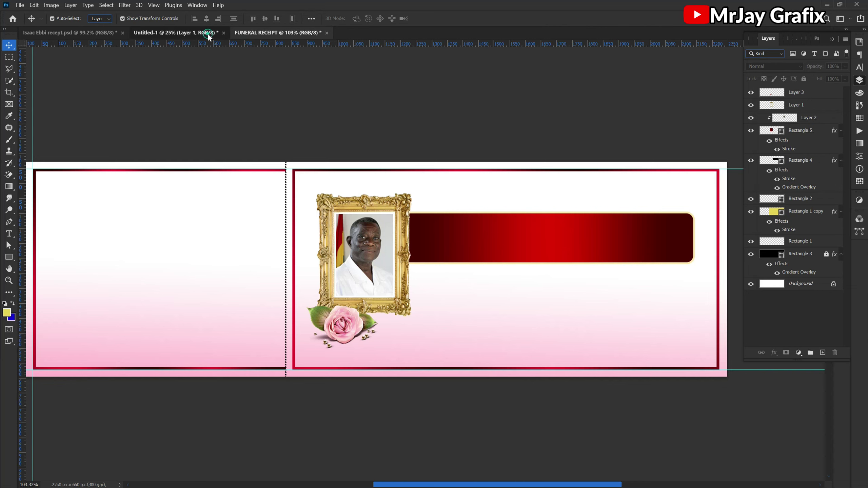
- Resize the Acknowledgement Receipt text and bar into a small box above the red banner
left_click_drag(315, 204, 539, 188)
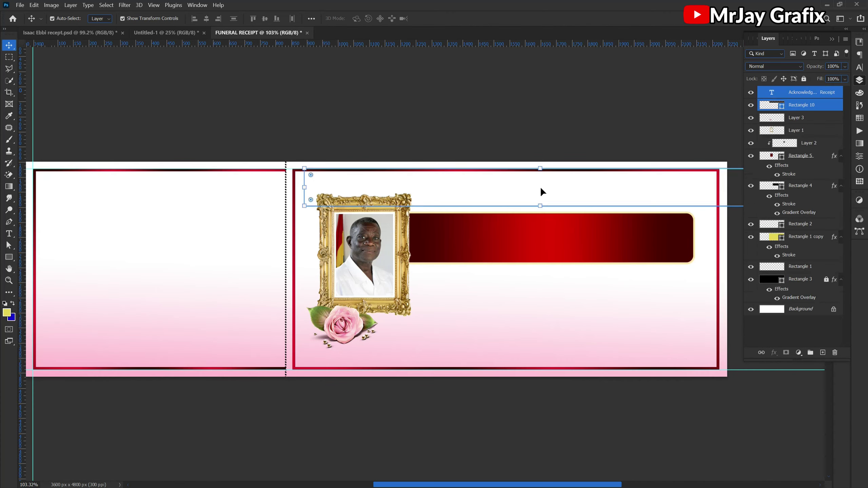
left_click_drag(304, 188, 485, 198)
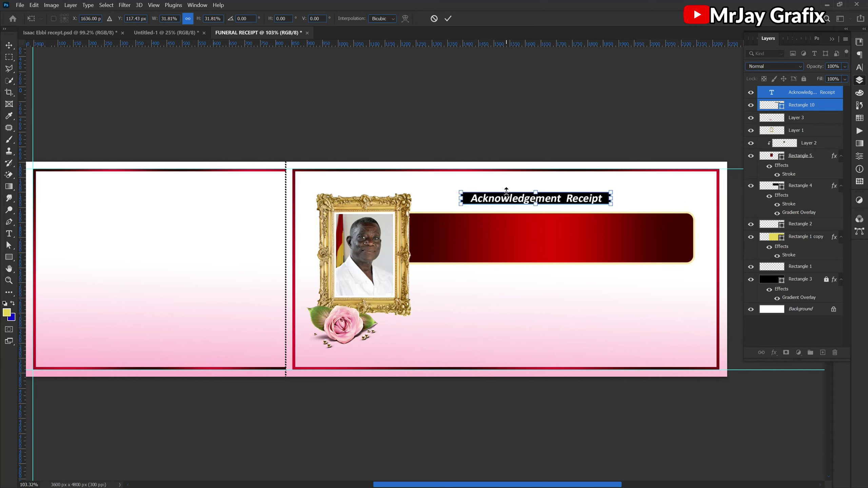
key("Return")
left_click_drag(610, 193, 646, 181)
key("Return")
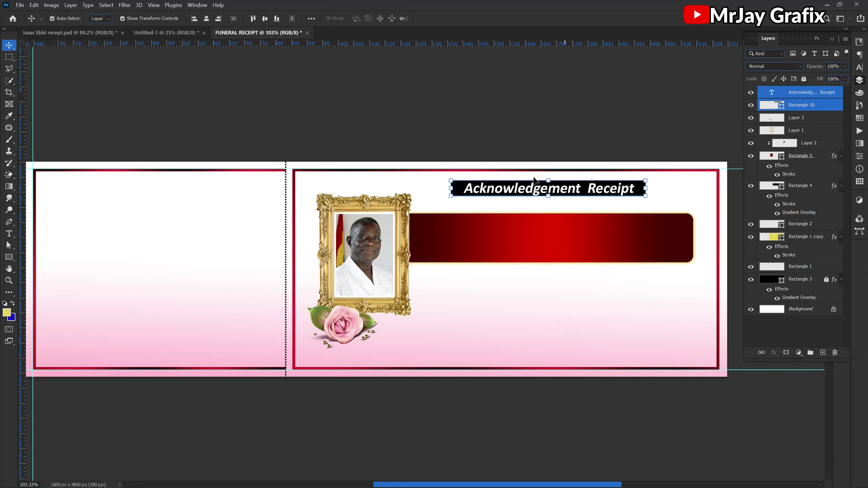
left_click(381, 116)
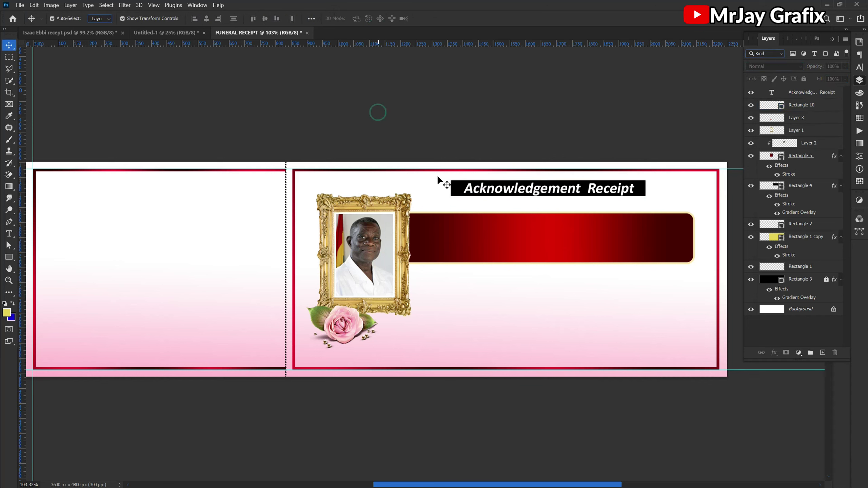
- Refill the bar rectangle with the frame's gold, #e1be6d
left_click(456, 194)
double_click(782, 106)
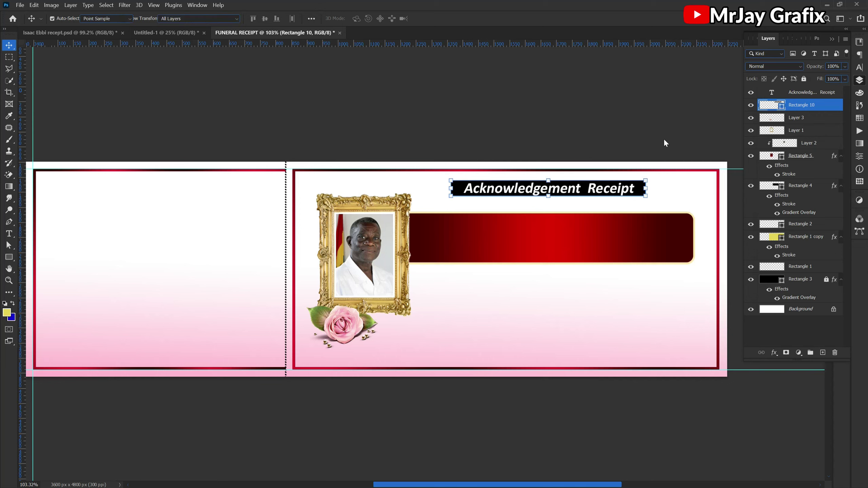
left_click(399, 205)
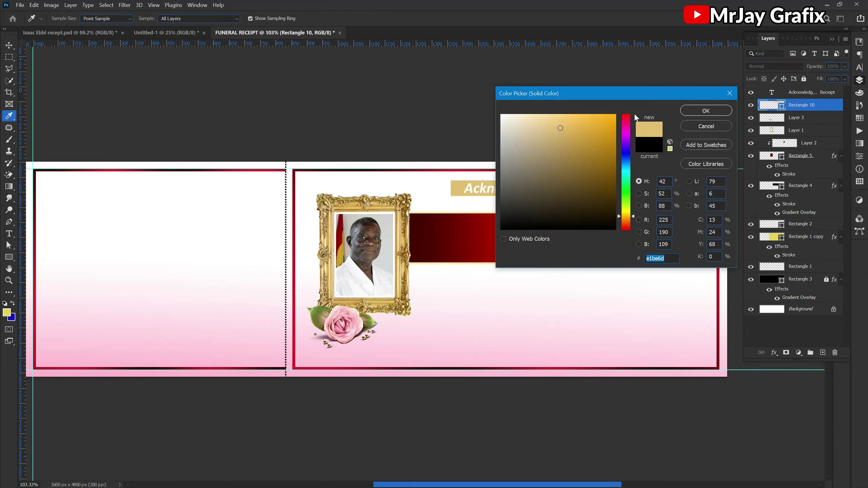
left_click(705, 111)
- Colour the Acknowledgement Receipt lettering black (000000)
key("v")
left_click(467, 123)
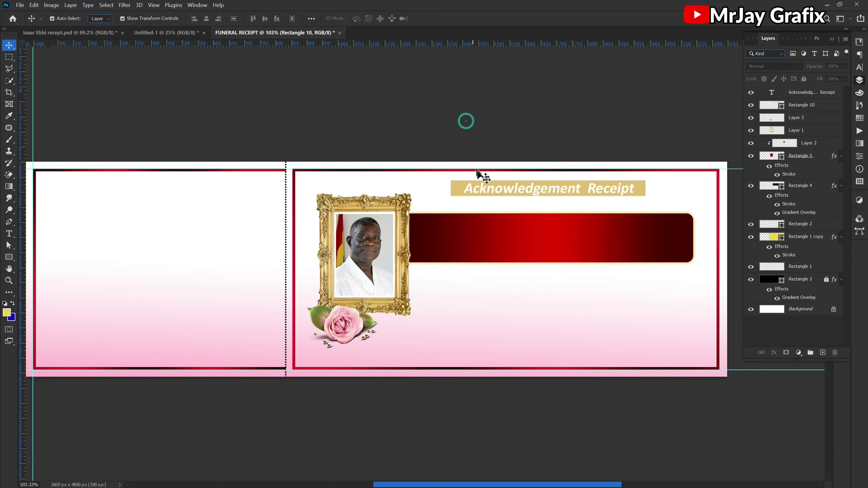
double_click(489, 190)
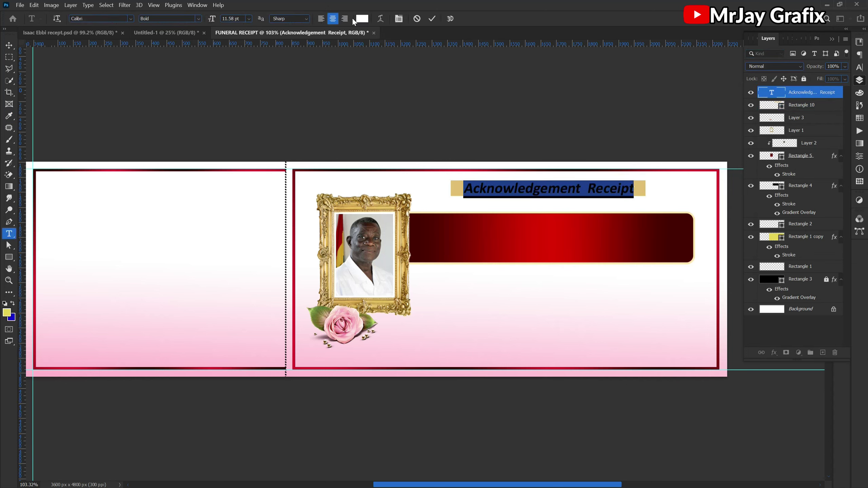
left_click(363, 21)
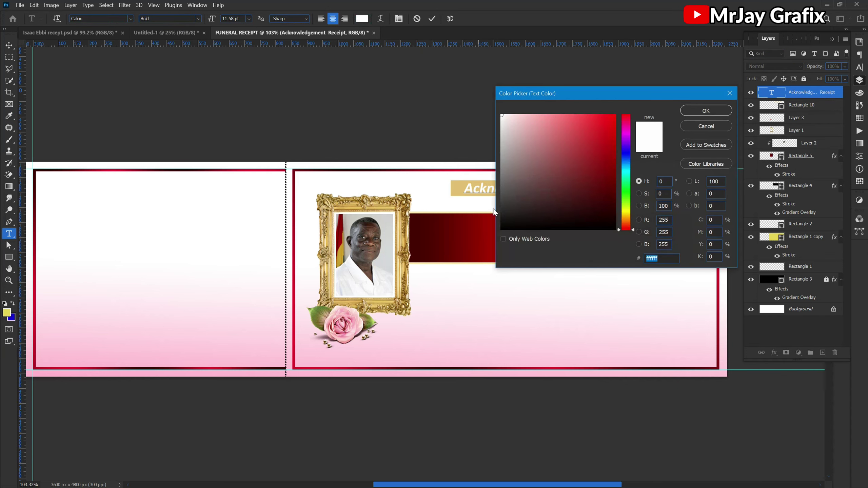
type("000000")
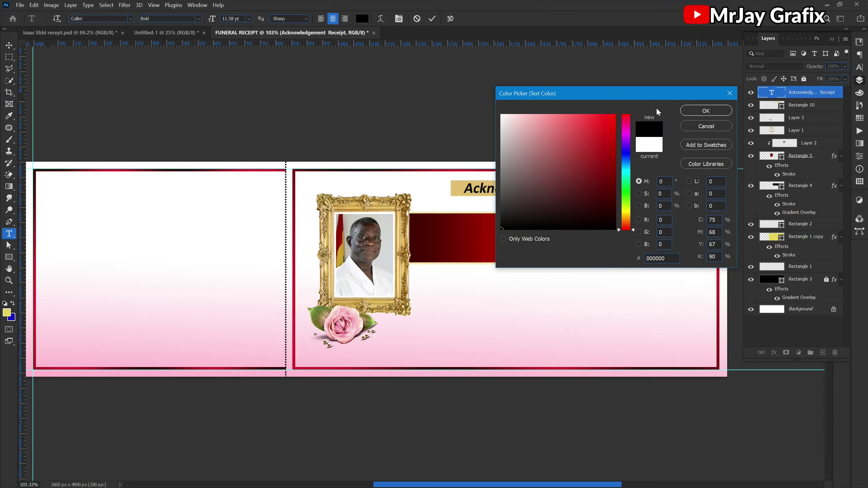
left_click(694, 110)
left_click(433, 18)
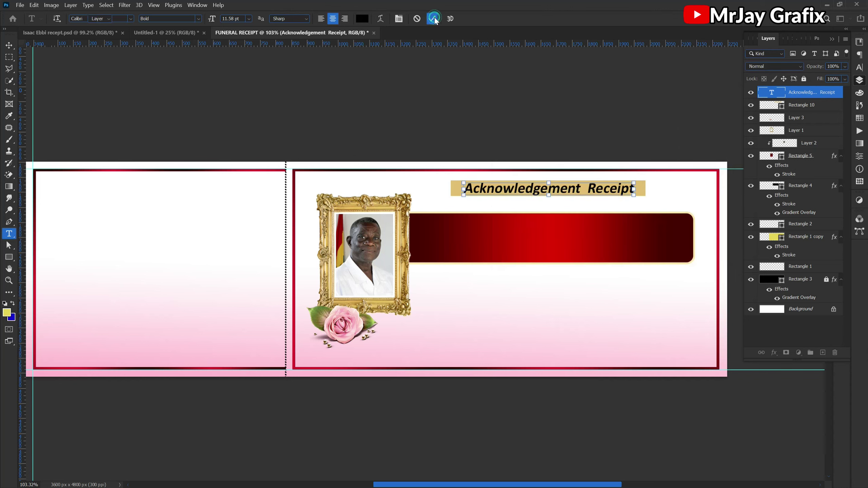
- Nudge the gold bar slightly and scale the title text to about 91%
key("v")
left_click(465, 139)
mouse_move(461, 193)
left_mouse_down()
mouse_move(455, 198)
mouse_move(471, 193)
left_mouse_up()
left_click(475, 189)
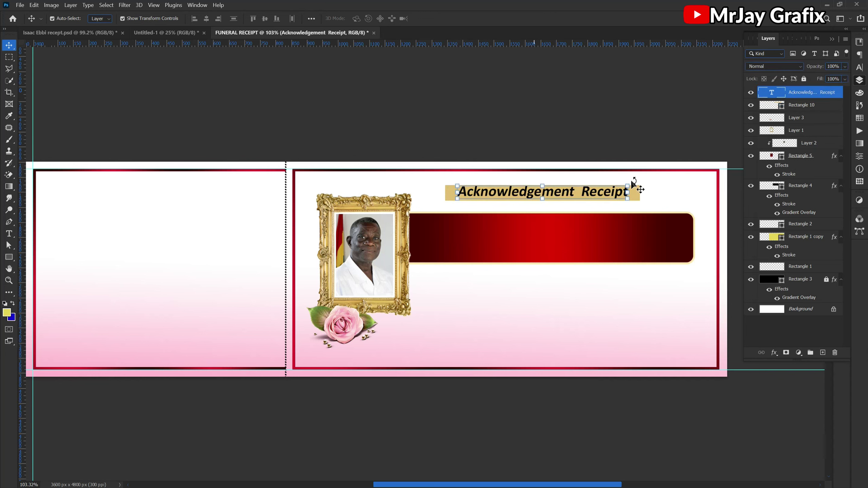
left_click_drag(631, 181, 585, 193)
key("Return")
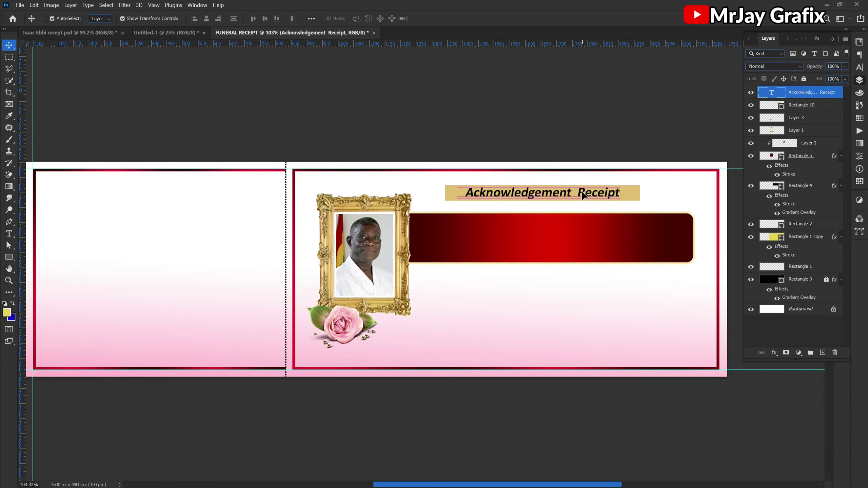
- Lock the right panel's border rectangle, Rectangle 1 copy
left_click(422, 178)
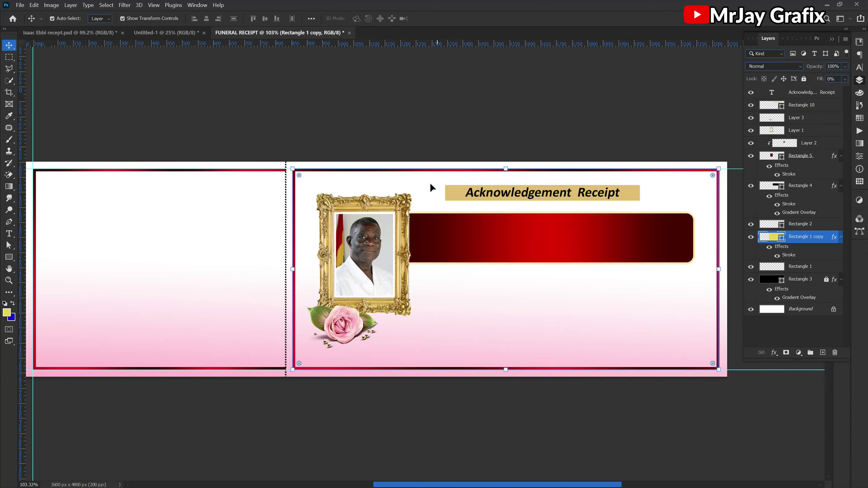
left_click(294, 146)
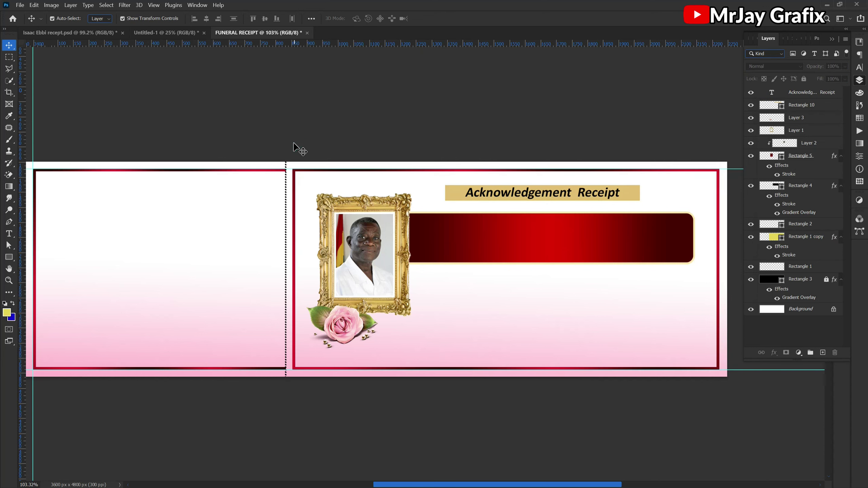
left_click(303, 172)
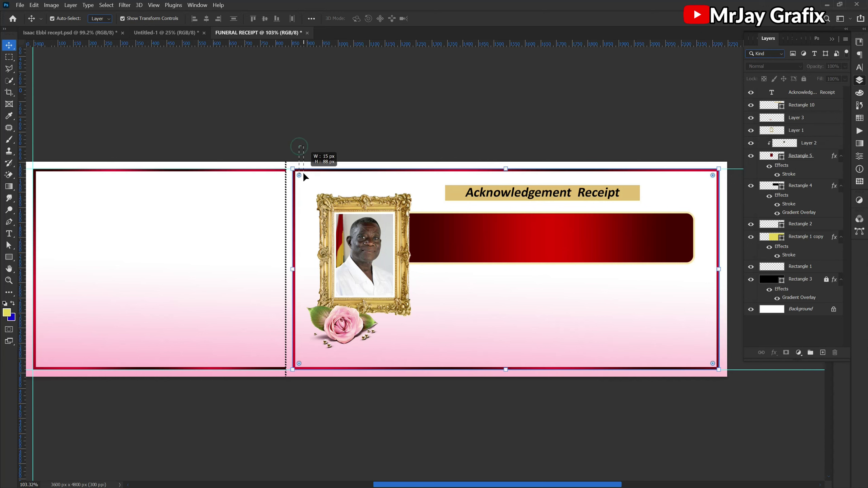
left_click(804, 80)
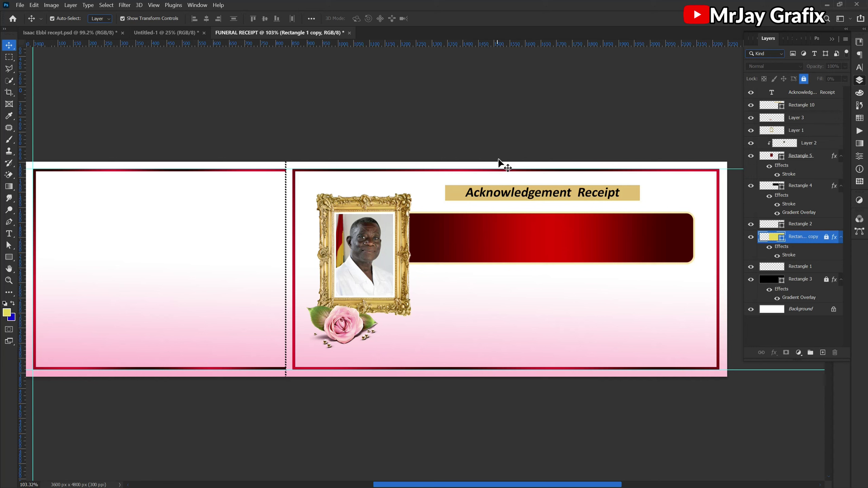
- Move the title and gold bar up just below the receipt's top border
left_click(480, 190)
left_click_drag(482, 194, 480, 190)
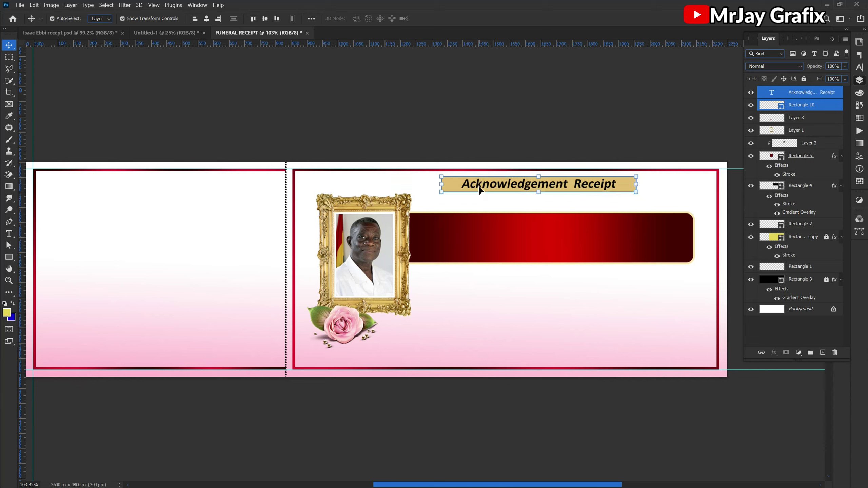
key("Down")
key("Down")
key("Down")
key("Down")
key("Down")
key("Down")
key("Down")
key("Down")
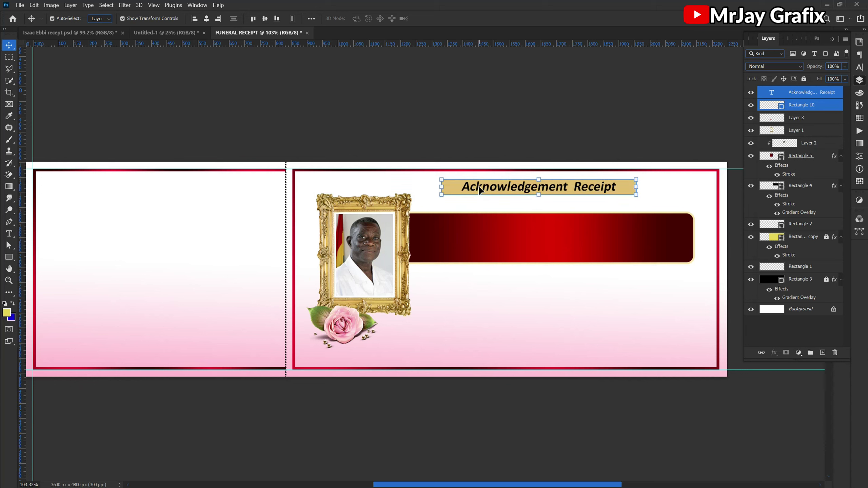
left_click(382, 119)
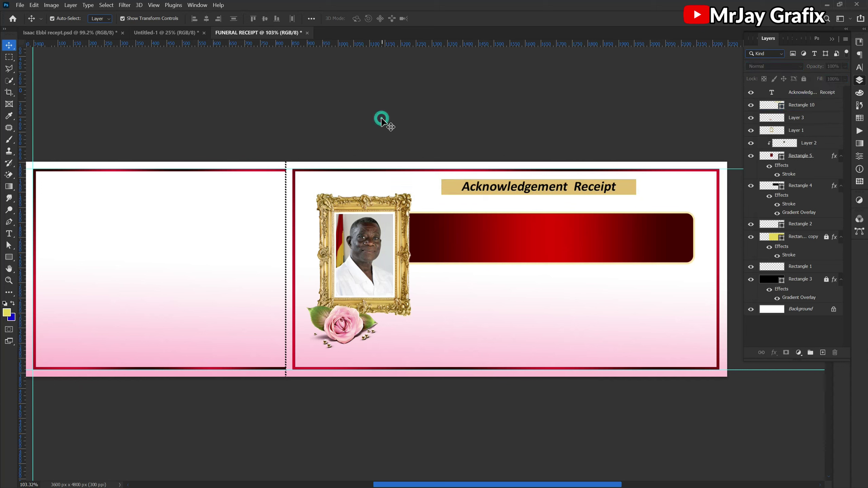
- Drag 'The Children and the entire family of the late' into FUNERAL RECEIPT, scaled to about 31%
left_click(180, 33)
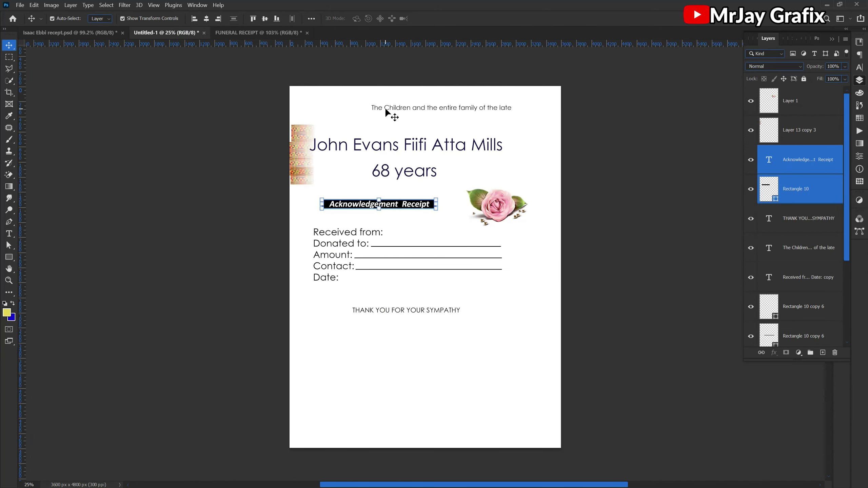
left_click(386, 108)
left_click_drag(402, 108, 423, 132)
left_click_drag(475, 196, 475, 197)
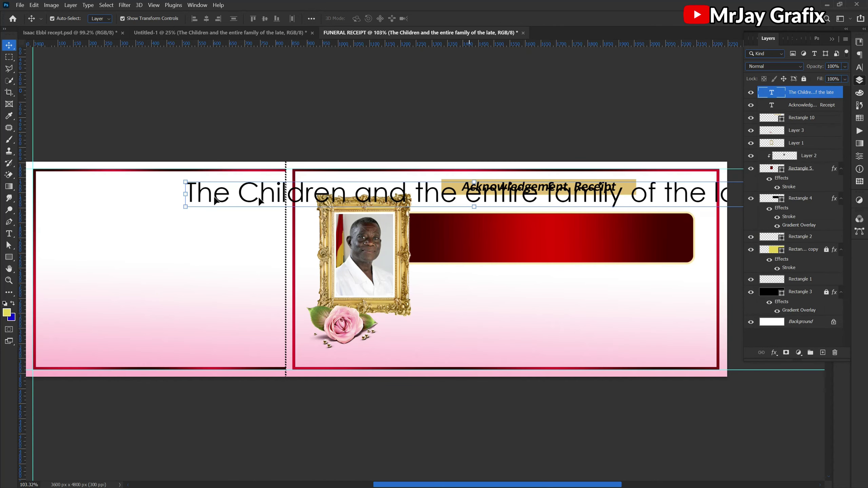
left_click(187, 198)
left_click_drag(186, 195, 582, 195)
left_click_drag(645, 196, 508, 201)
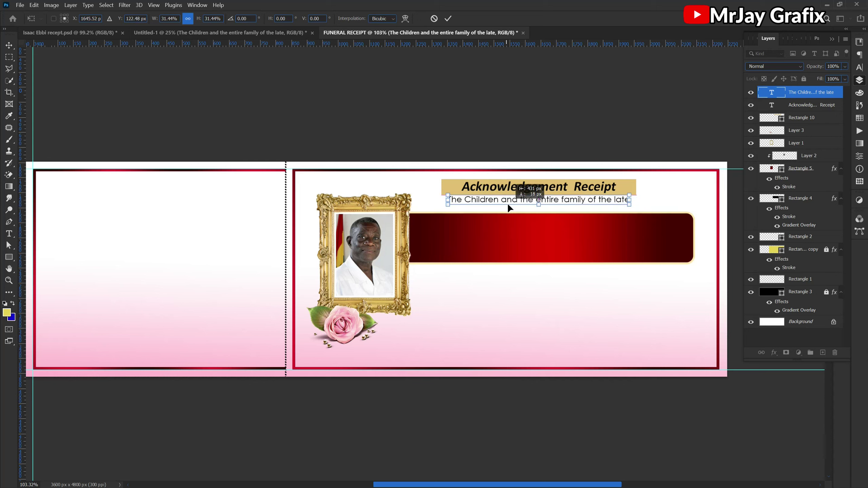
key("Return")
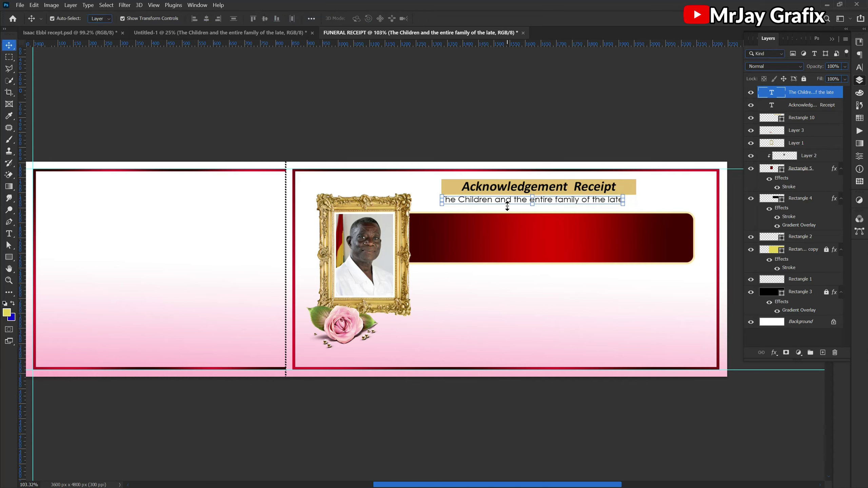
- Nudge the line with arrow keys until it is centred beneath the gold label
key("Right")
key("Right")
key("Right")
key("Right")
key("Right")
key("Right")
key("Right")
key("Right")
key("Right")
key("Right")
key("Right")
key("Right")
key("Right")
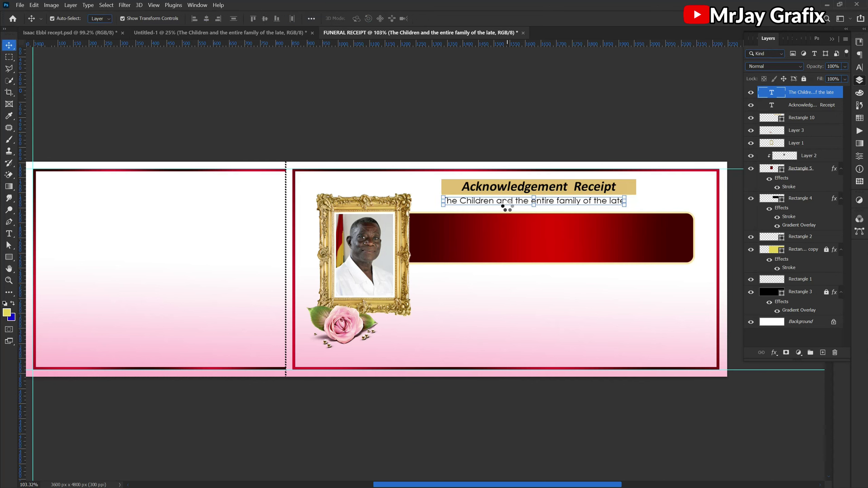
key("Right")
key("Right")
key("Right")
key("Right")
key("Right")
key("Right")
key("Right")
key("Right")
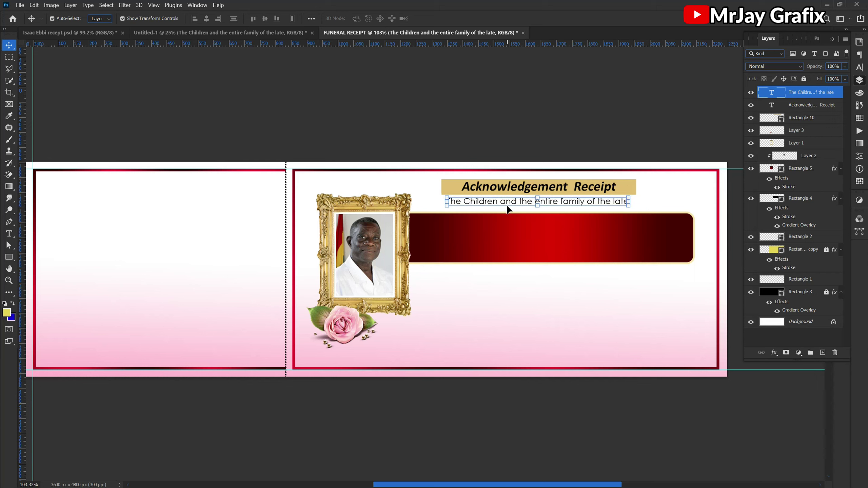
key("Right")
key("Right")
key("Right")
key("Right")
key("Right")
key("Right")
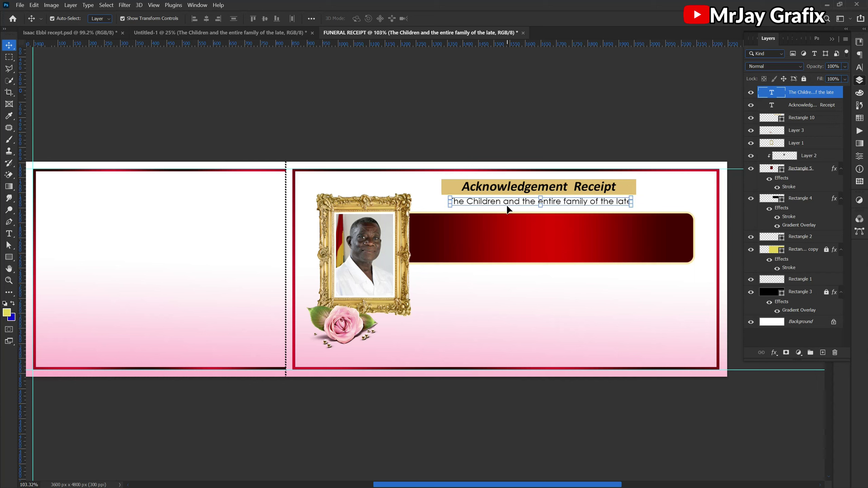
key("Down")
key("Down")
key("Down")
key("Down")
key("Down")
key("Down")
key("Down")
key("Down")
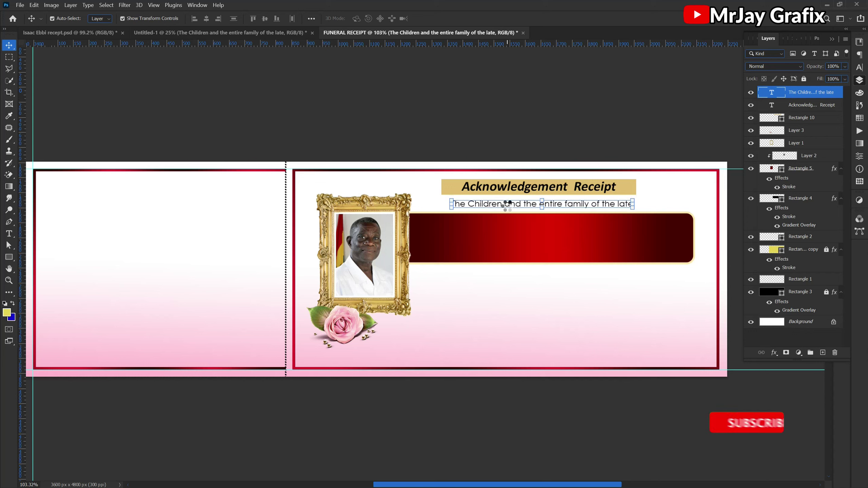
key("Down")
key("Down")
key("Down")
key("Down")
key("Down")
key("Down")
key("Right")
key("Right")
key("Right")
key("Right")
key("Right")
key("Right")
key("Up")
key("Up")
key("Up")
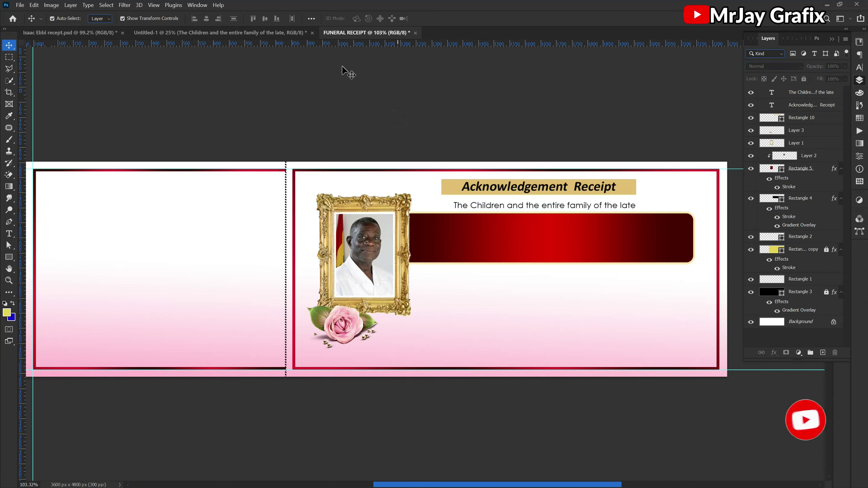
- Copy the deceased's name text from Untitled-1 into the red banner of FUNERAL RECEIPT
left_click(248, 36)
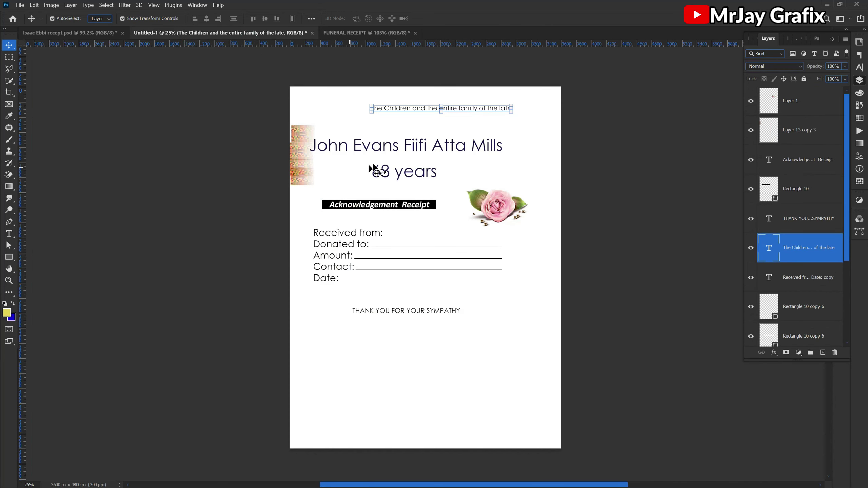
left_click_drag(349, 145, 538, 236)
key("ctrl+t")
key("Return")
- Narrow the red name banner by dragging its right edge inward
left_click(694, 239, "ctrl")
key("ctrl+t")
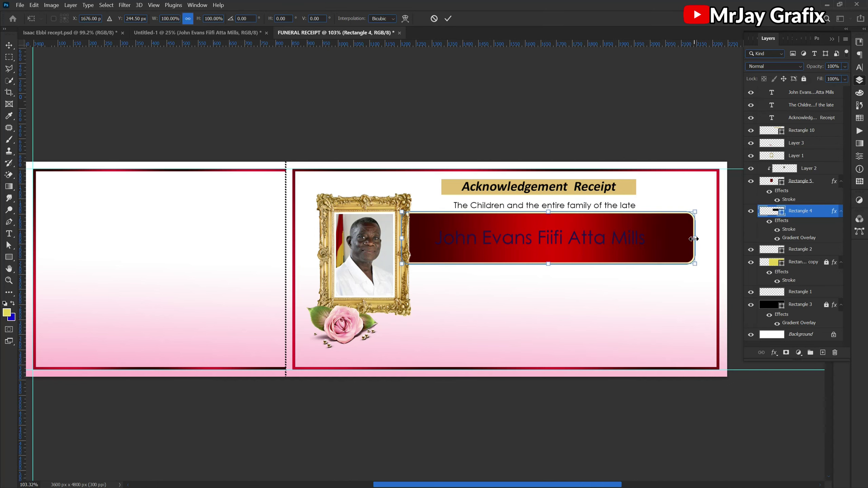
left_click_drag(694, 239, 659, 238)
key("Return")
- Set the name text to Playfair Display Bold in white
left_click(811, 92)
left_click(859, 67)
left_click(805, 54)
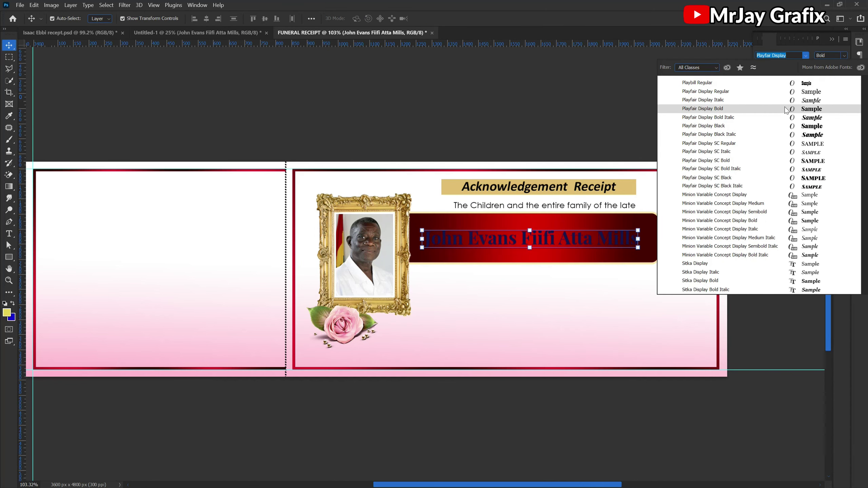
left_click(785, 109)
left_click(835, 94)
left_click(707, 110)
key("t")
left_click(519, 237)
- Select the name's last three words and sample gold, then cancel to keep them white
left_click_drag(519, 237, 639, 236)
left_click(432, 19)
left_click(362, 18)
left_click(448, 187)
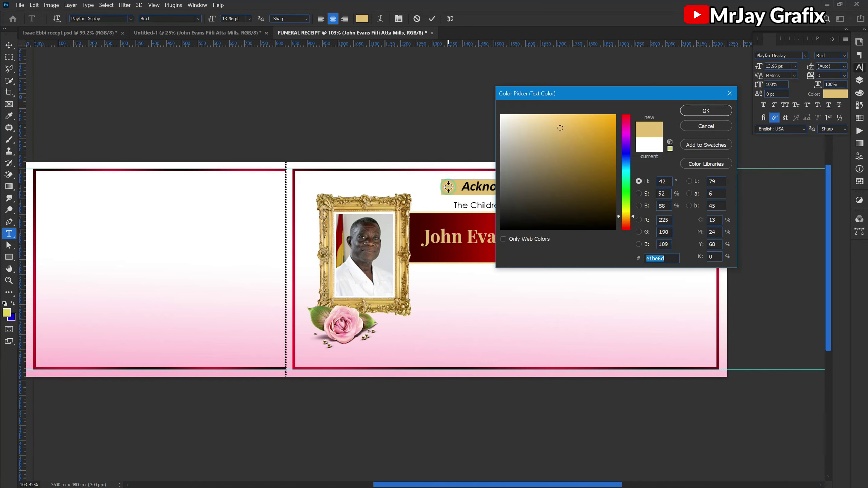
key("Escape")
key("v")
- Drag the kente pattern from Untitled-1 into the receipt behind the frame
left_click(178, 32)
left_click(274, 33)
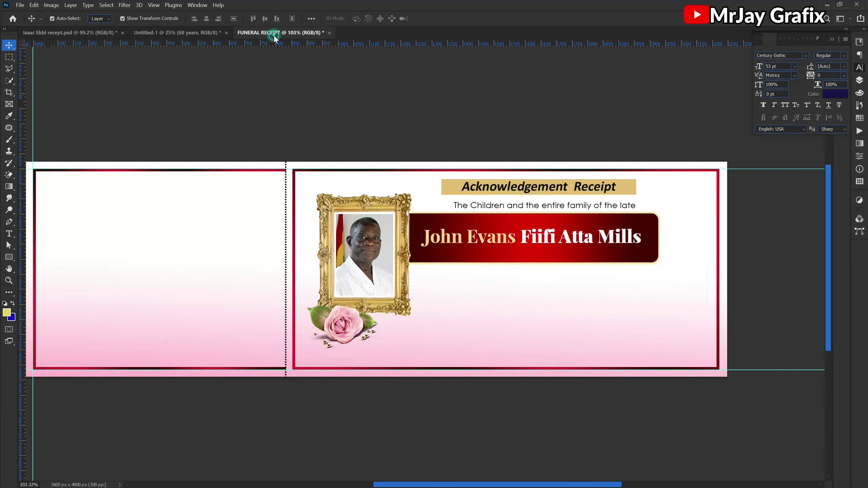
left_click(178, 33)
left_click_drag(299, 155, 304, 270)
- Move the kente layer below the photo frame and mask out its top and bottom strips
left_click(860, 80)
left_click_drag(796, 89, 786, 298)
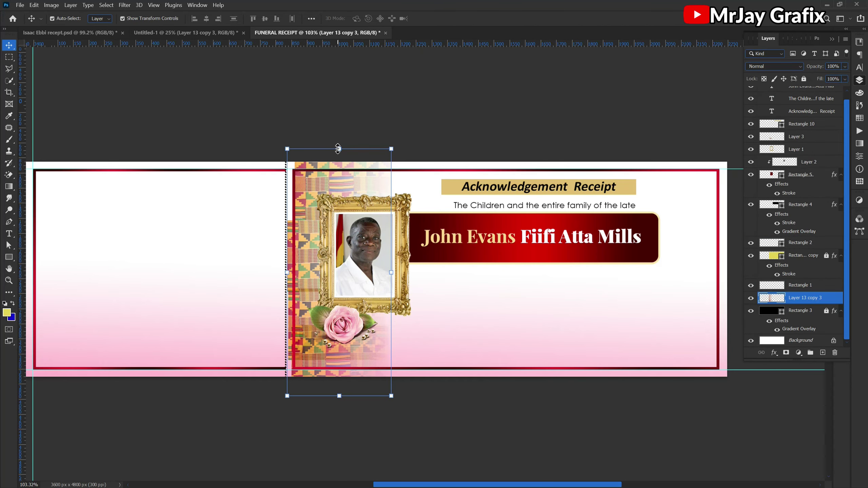
left_click(9, 59)
left_click_drag(223, 370, 426, 377)
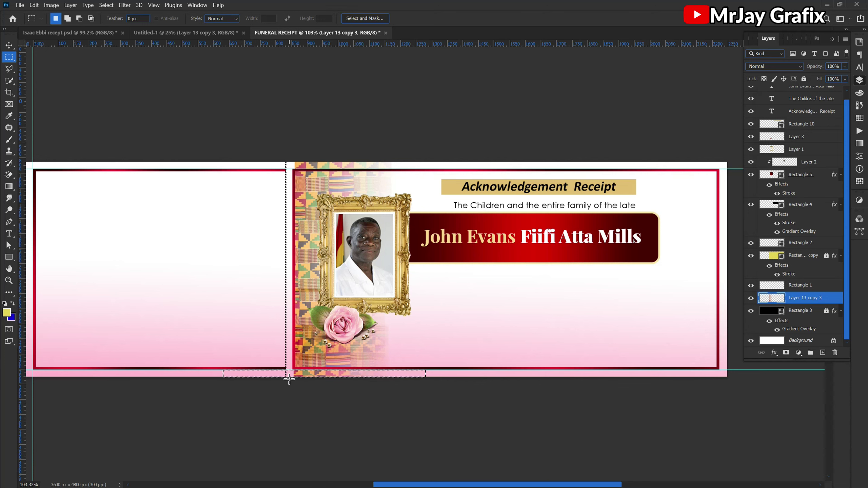
left_click_drag(280, 155, 397, 171)
key("v")
left_click(786, 353, "alt")
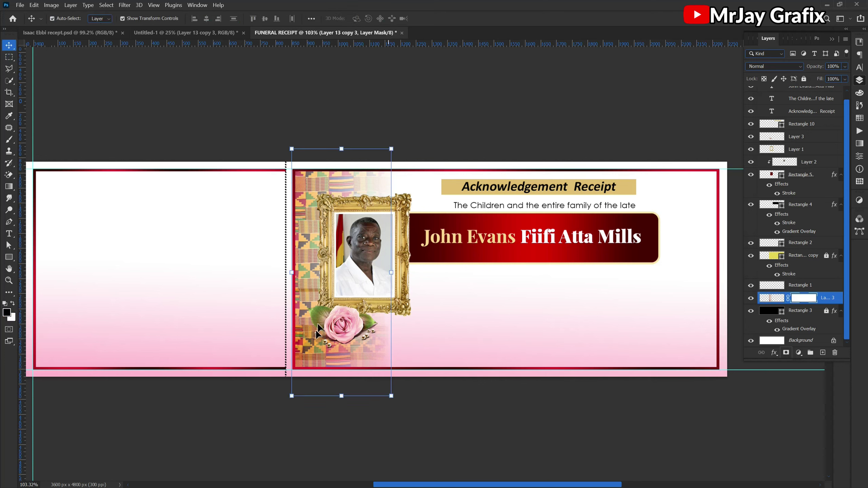
key("b")
mouse_move(307, 358)
left_mouse_down()
mouse_move(316, 358)
mouse_move(285, 155)
mouse_move(285, 333)
left_mouse_up()
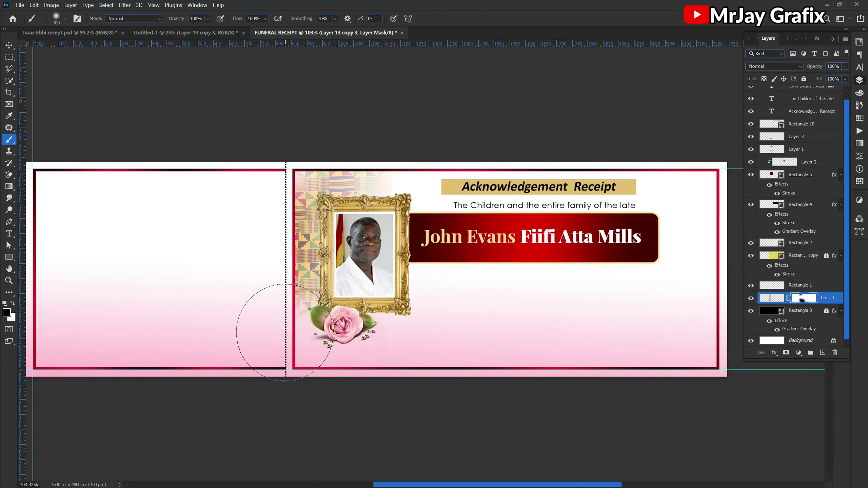
- Open the gold seal PNG as its own document
key("v")
key("ctrl+o")
double_click(154, 72)
- Start a pen path tracing the curved ribbon edges of the seal
key("p")
scroll(464, 342, "up", 3)
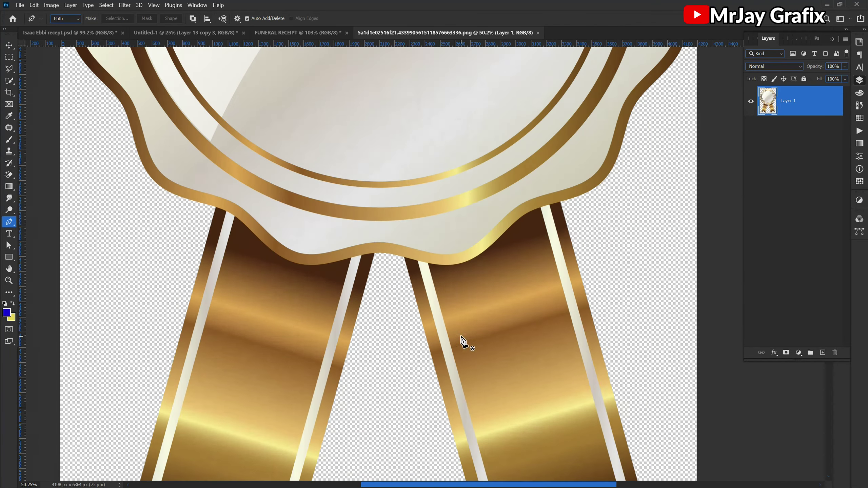
scroll(561, 210, "up", 2)
left_click(563, 202)
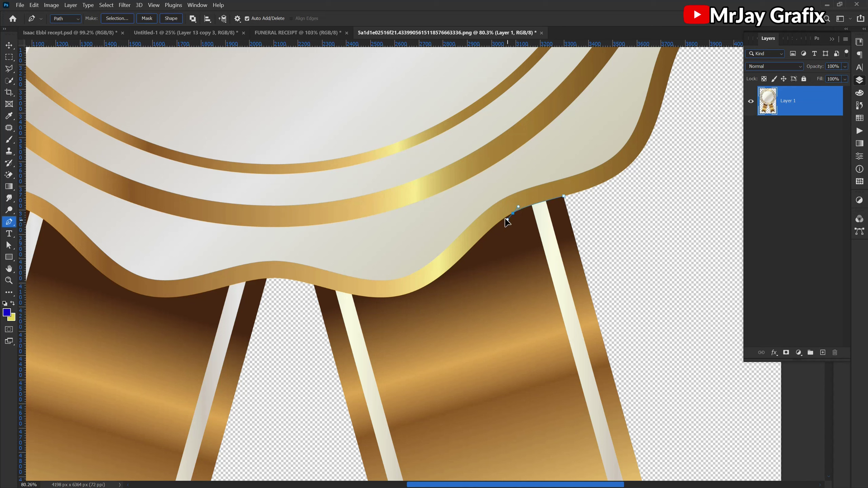
left_click_drag(474, 247, 458, 265)
left_click_drag(341, 292, 314, 283)
left_click(278, 278)
scroll(281, 284, "down", 3)
left_click(211, 291)
left_click_drag(132, 292, 100, 279)
- Continue the path along the seal edge and remaining ribbon outline, closing it
left_click(147, 258)
left_click(99, 229)
scroll(130, 246, "down", 4)
left_click(126, 432)
left_click(421, 442)
left_click(422, 277)
left_click(342, 233)
- Turn the path into a selection and delete the ribbons
right_click(317, 275)
left_click(342, 312)
key("Delete")
key("v")
- Place the seal small at the banner's right end and bring in the '68 years' text from Untitled-1
left_click_drag(235, 169, 632, 277)
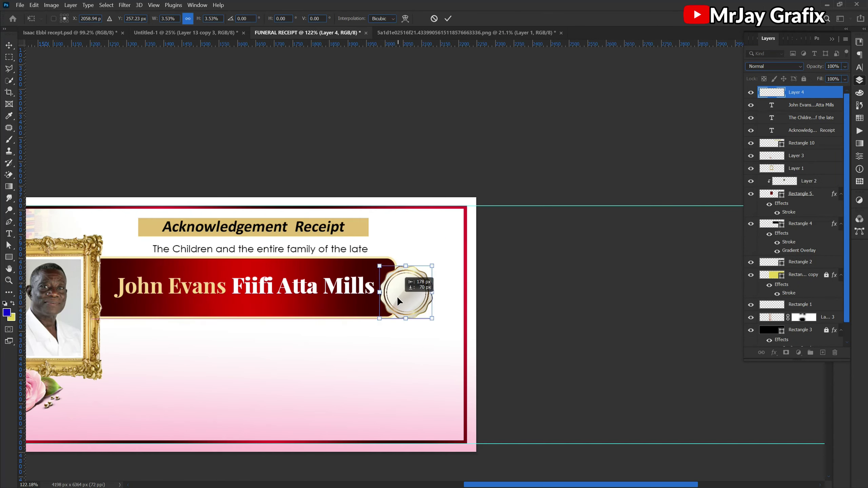
key("Return")
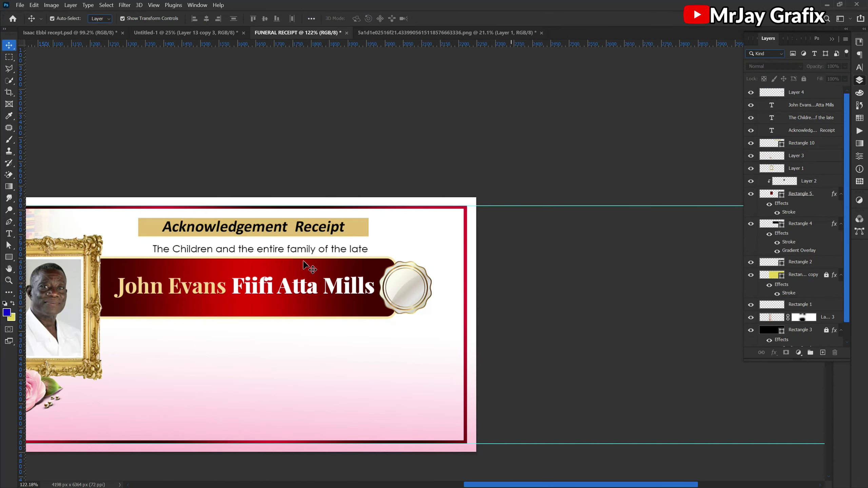
left_click(178, 33)
left_click_drag(398, 180, 547, 308)
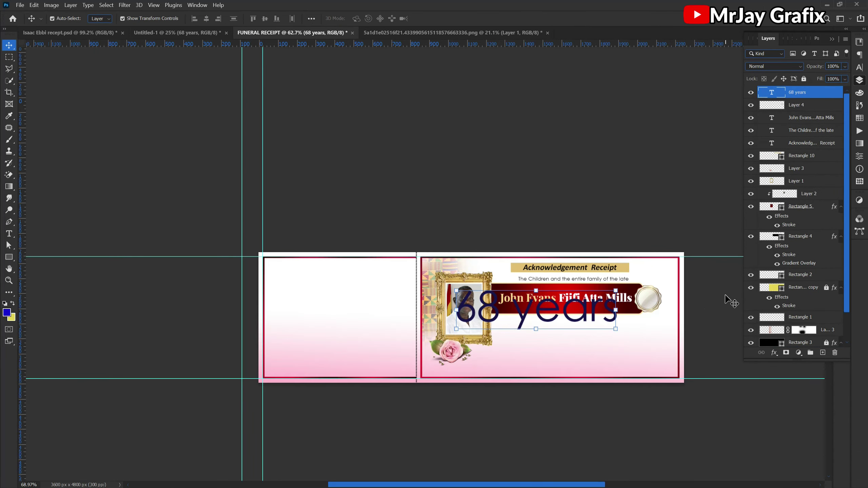
- Move the '68 years' text over the banner and delete 'years', leaving '68'
scroll(727, 296, "up", 3)
left_click_drag(502, 325, 623, 322)
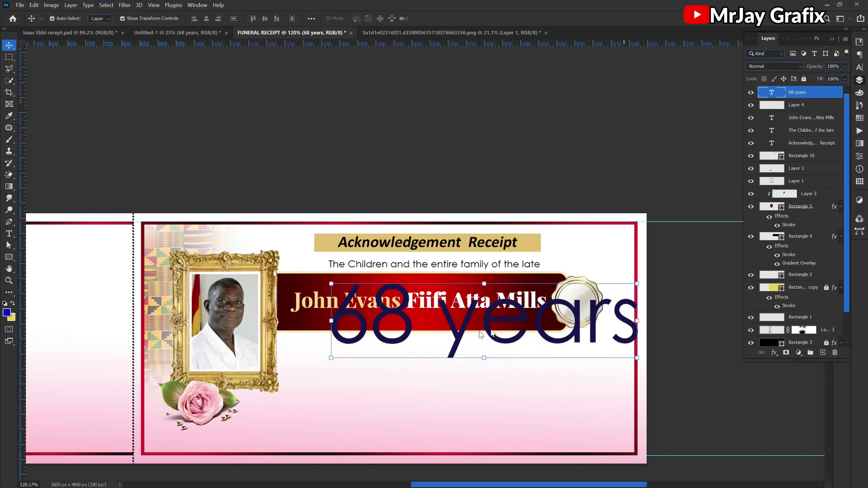
double_click(442, 329)
left_click(426, 322)
left_click_drag(422, 324, 686, 329)
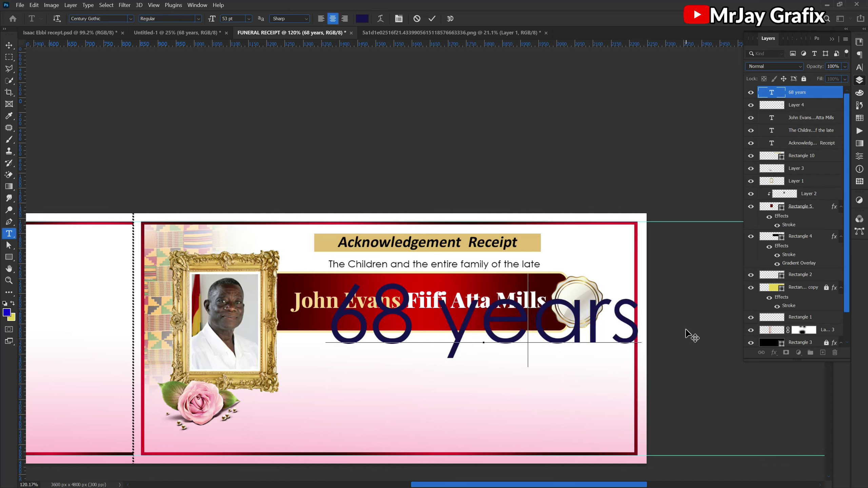
key("BackSpace")
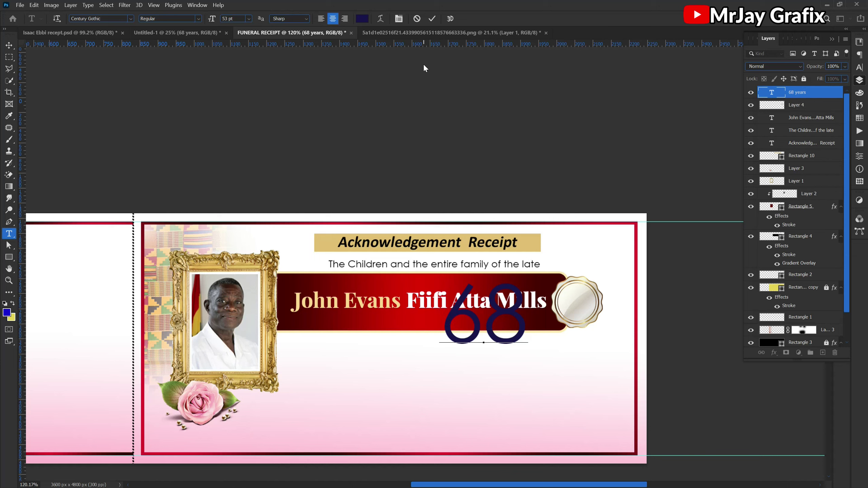
left_click(432, 19)
- Scale the 68 down by about half twice so it sits inside the gold seal
key("v")
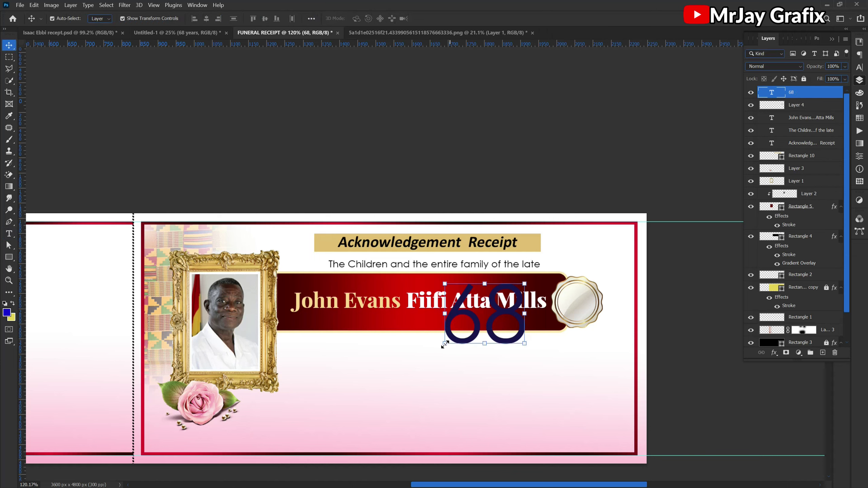
left_click(444, 344)
left_click_drag(440, 367, 566, 302)
key("Return")
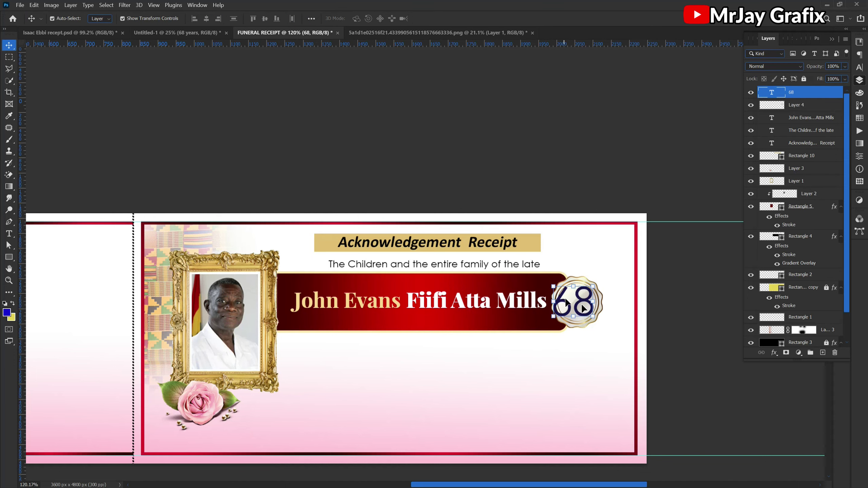
scroll(619, 310, "up", 6)
scroll(618, 310, "down", 3)
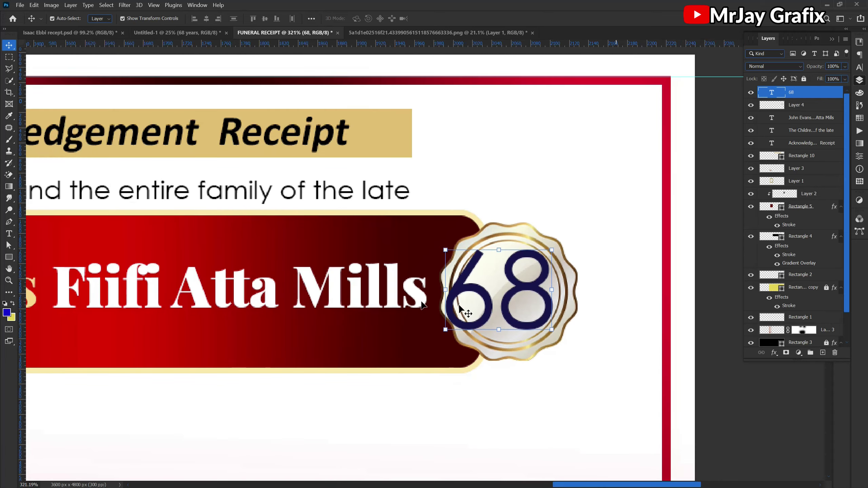
left_click(446, 330)
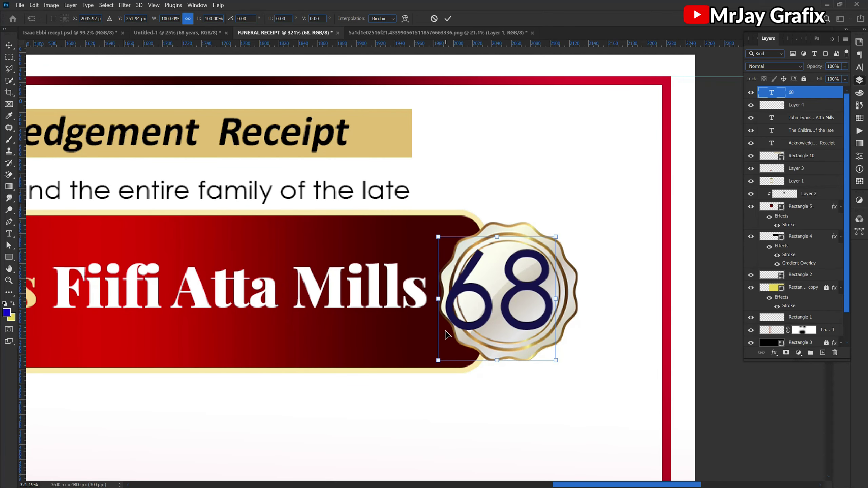
left_click_drag(438, 361, 510, 307)
scroll(517, 310, "down", 3)
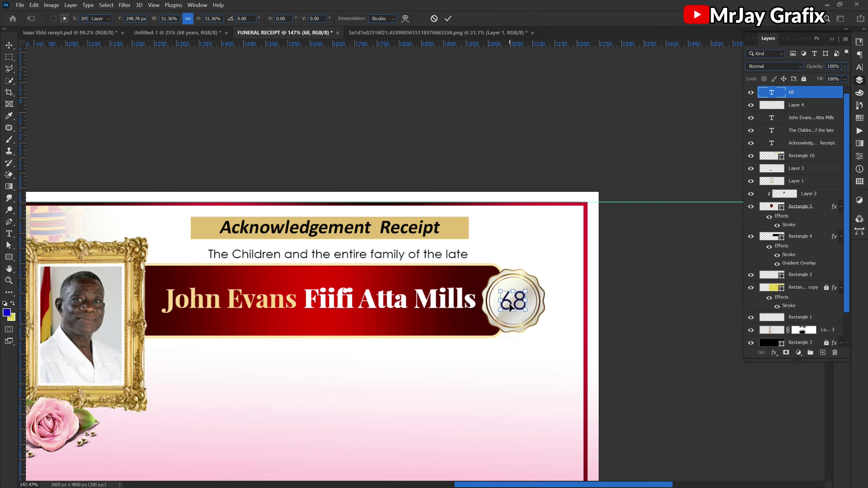
key("Return")
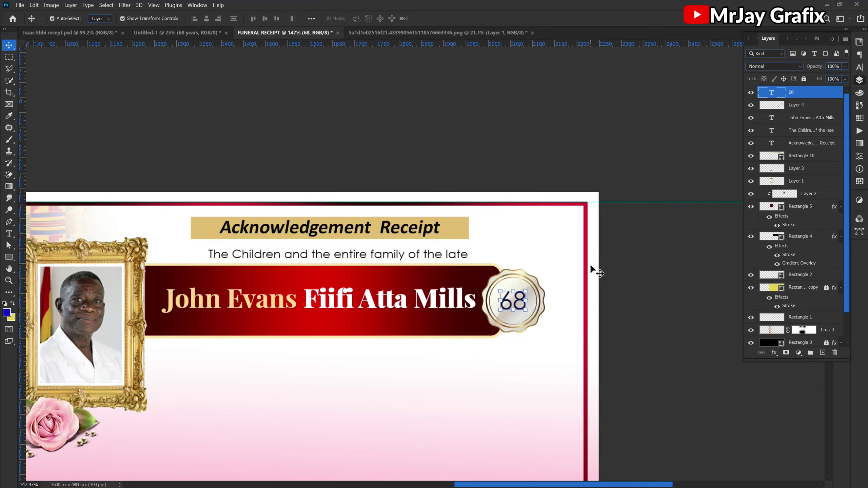
- Set the 68 to Playfair Display Bold, nudge it down and enlarge it slightly
left_click(860, 68)
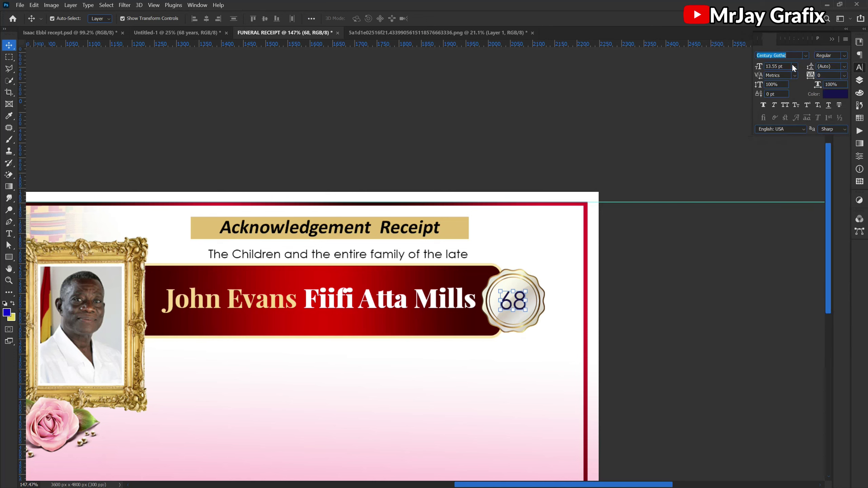
type("play")
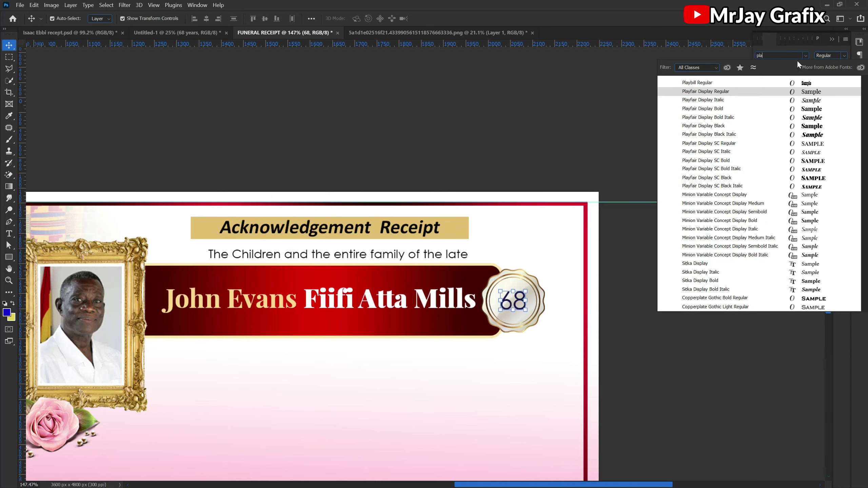
left_click(784, 109)
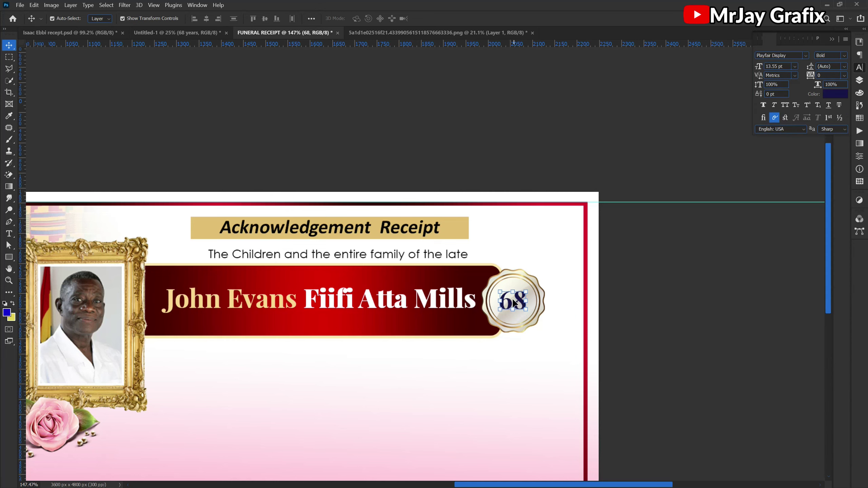
scroll(513, 302, "up", 4)
key("Down")
key("Down")
key("Down")
key("Down")
key("Down")
key("Down")
key("Down")
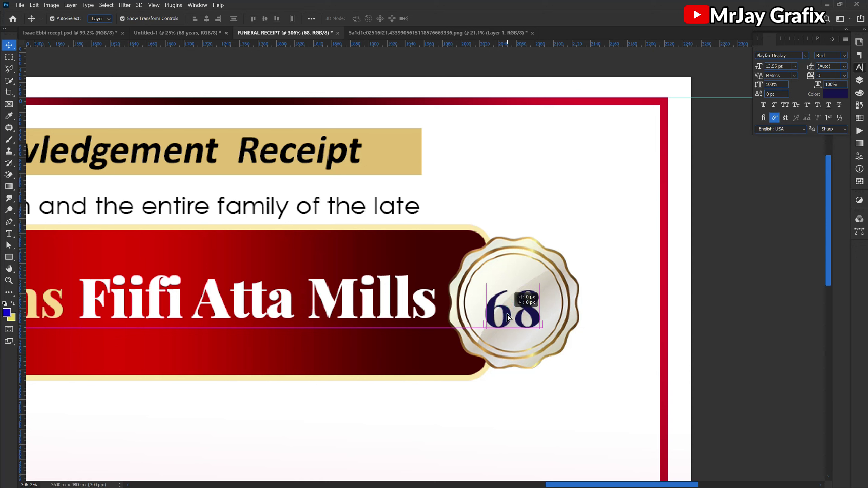
key("Down")
key("Down")
key("Down")
key("Down")
key("Down")
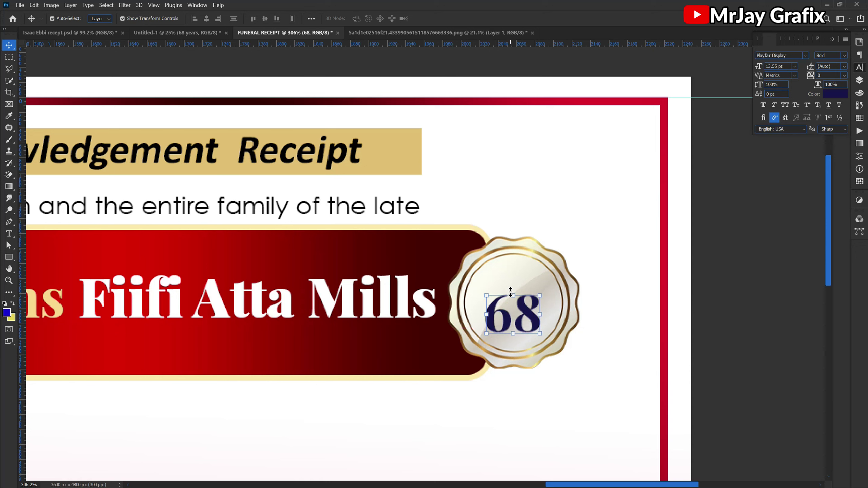
left_click(512, 293)
left_click_drag(513, 289, 512, 280)
key("Return")
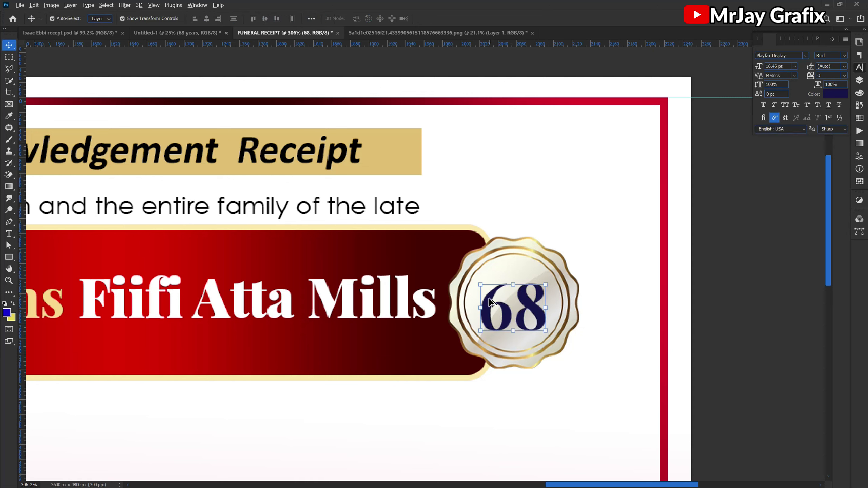
- Duplicate the 68 just above itself and change the copy's text to 'aged:'
left_click_drag(490, 301, 492, 275)
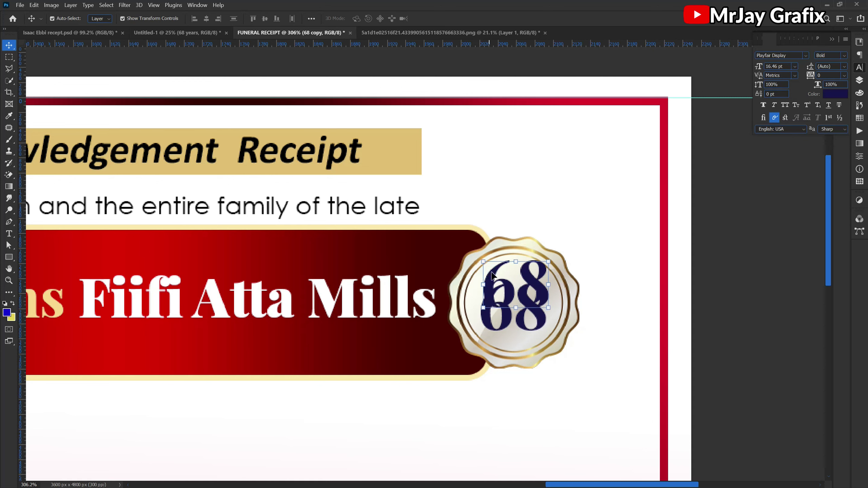
double_click(496, 275)
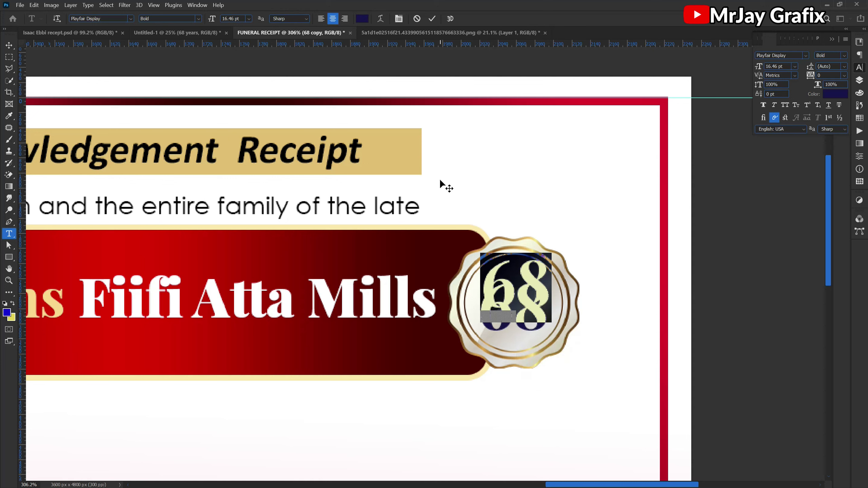
type("ag")
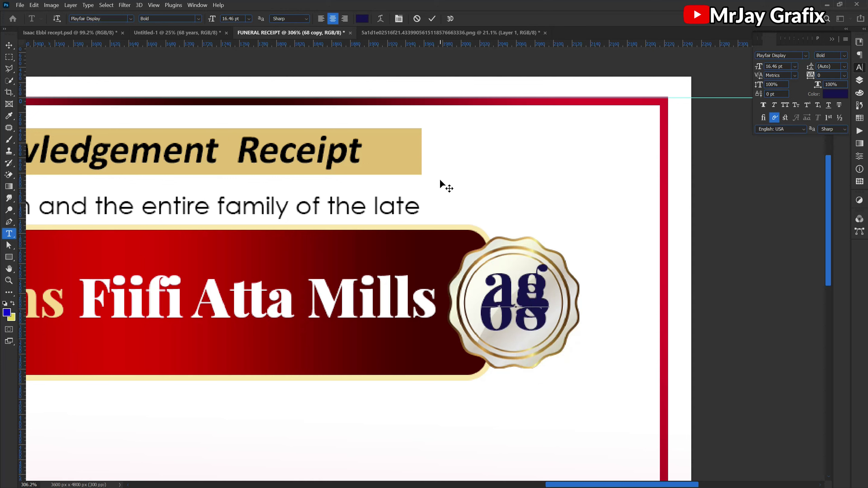
type("e")
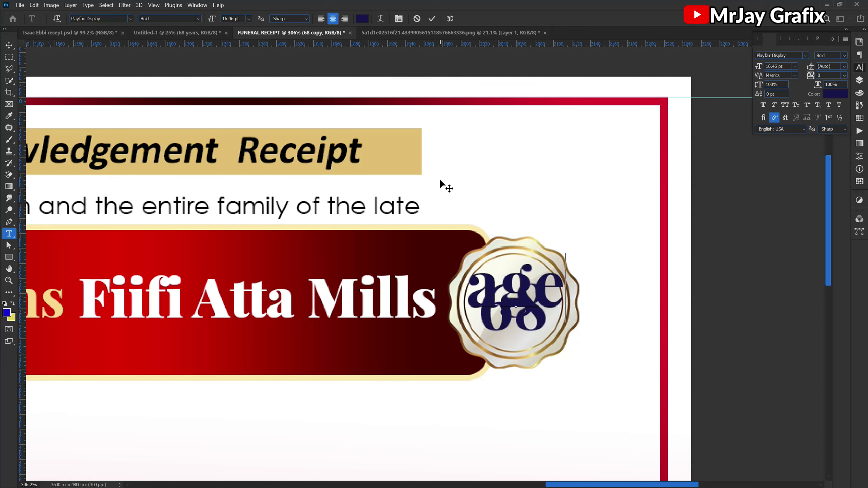
type("d:L")
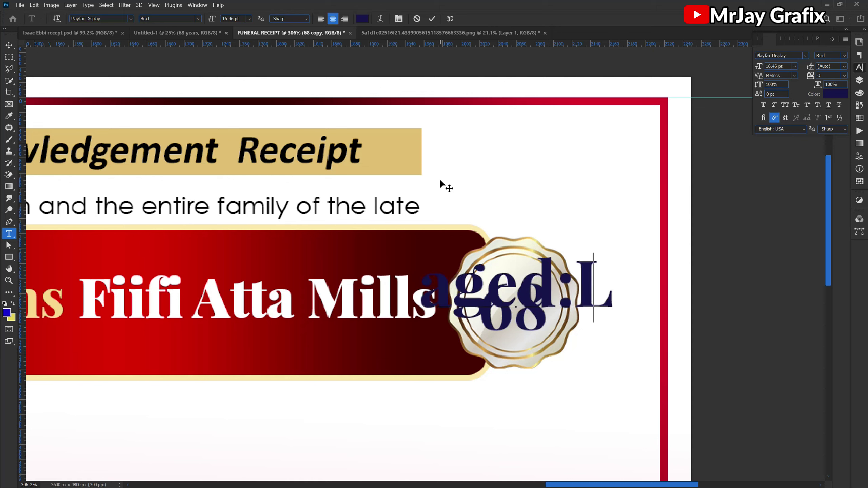
key("BackSpace")
left_click(432, 18)
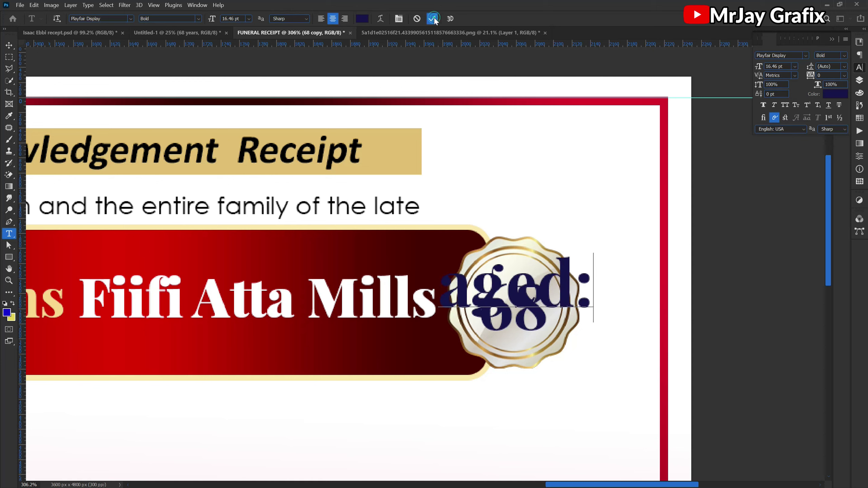
key("v")
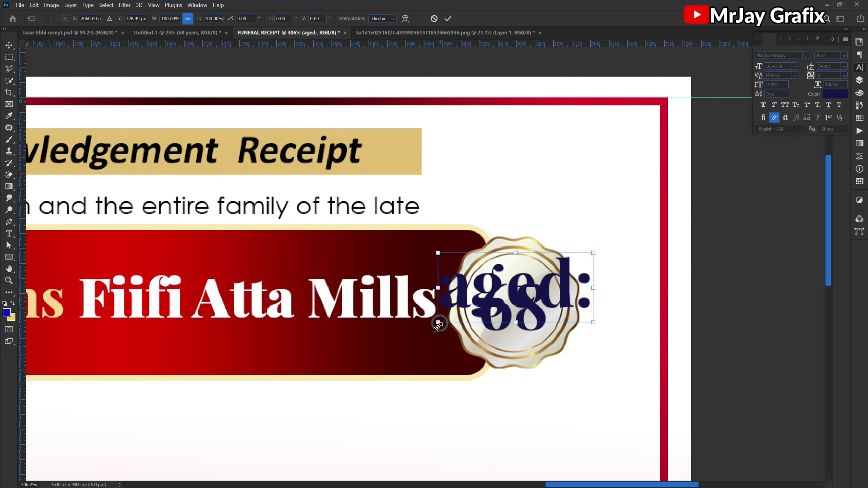
- Shrink the aged: label to fit the seal and make it all capitals
left_click_drag(440, 323, 535, 266)
key("Return")
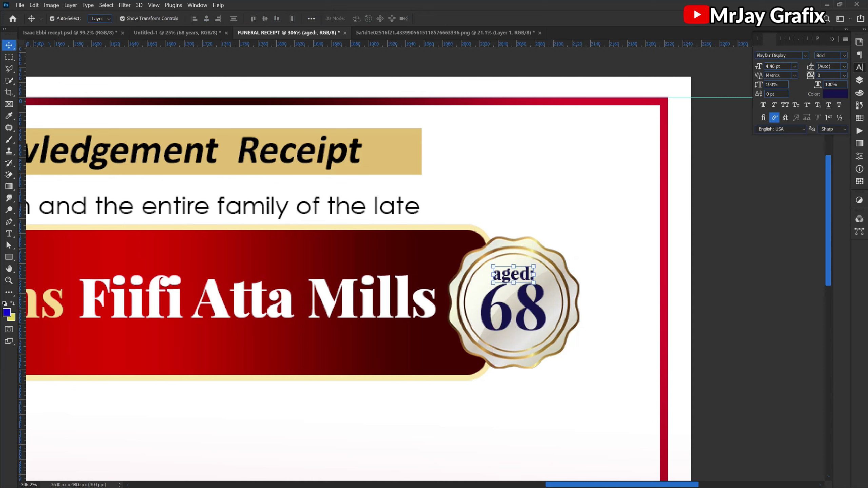
left_click(785, 106)
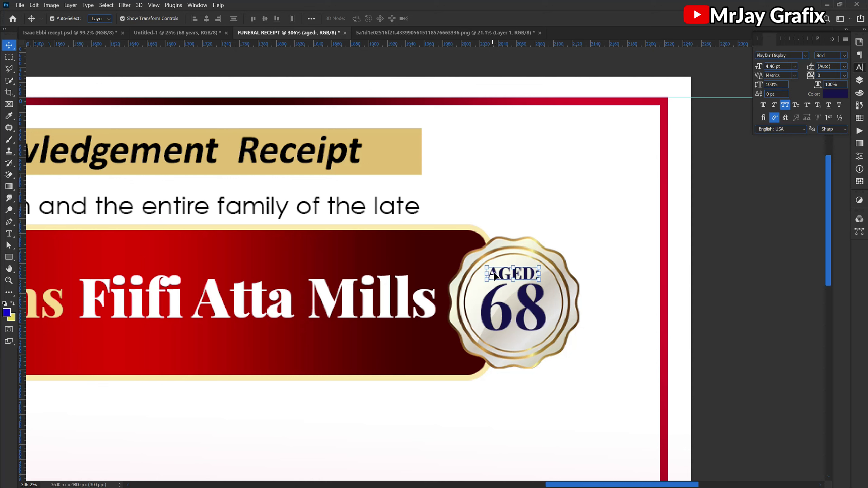
left_click_drag(486, 274, 493, 274)
key("Return")
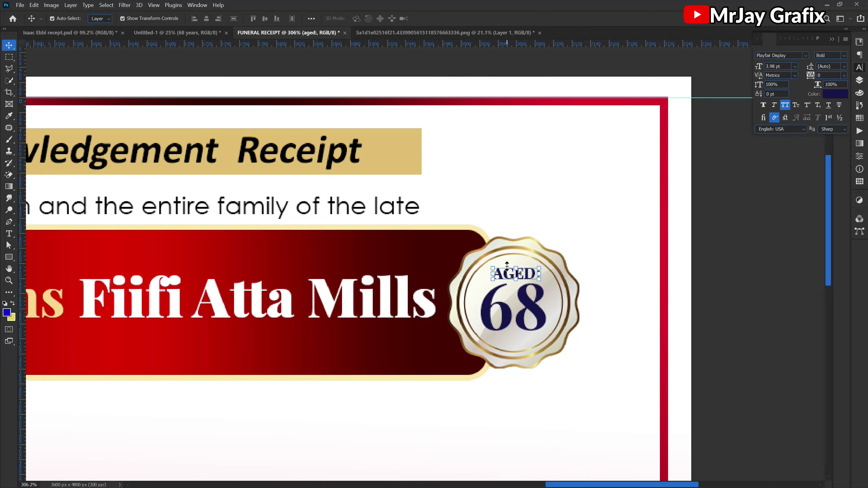
scroll(507, 267, "down", 5)
scroll(507, 268, "down", 2)
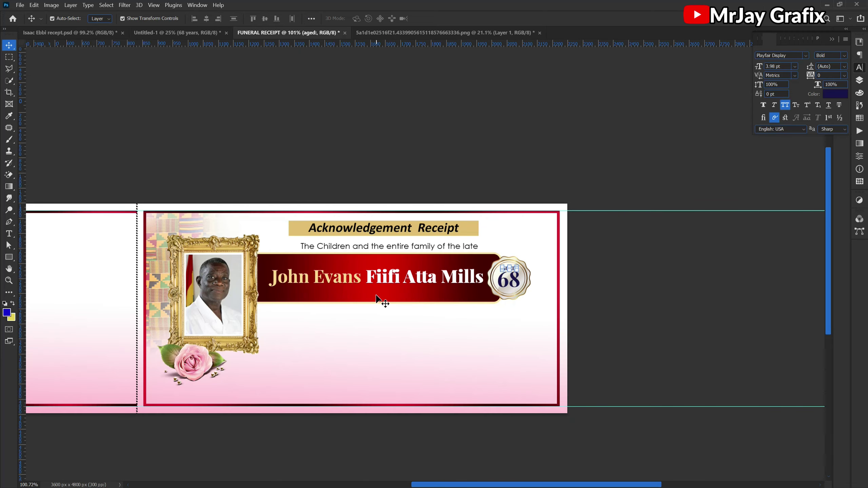
- Close the gold seal PNG without saving and switch to the Untitled-1 layout
scroll(379, 300, "down", 1)
scroll(562, 338, "down", 2)
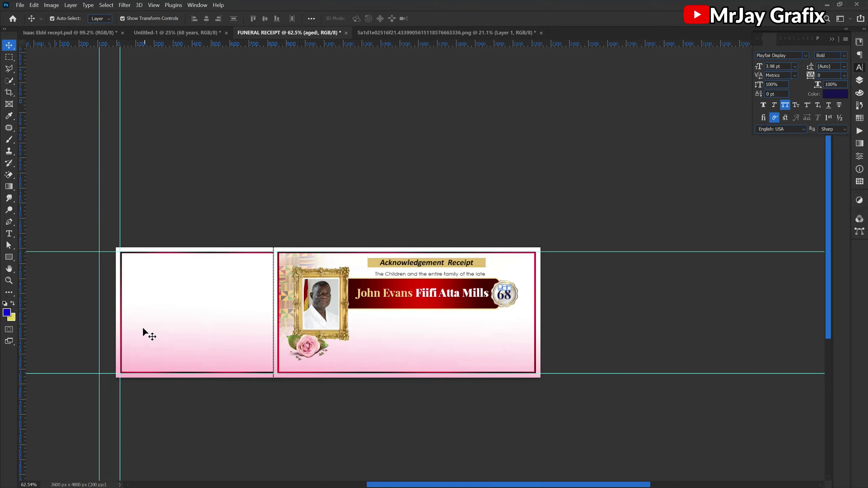
scroll(141, 326, "up", 2)
scroll(140, 324, "up", 2)
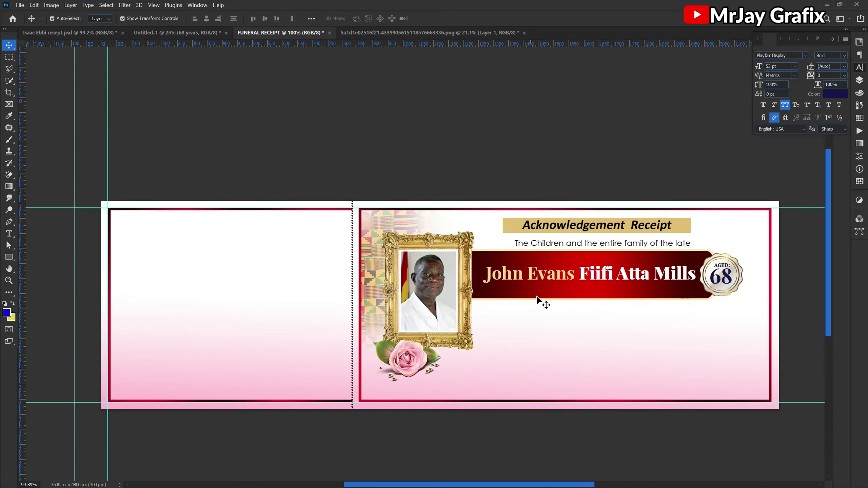
left_click(382, 33)
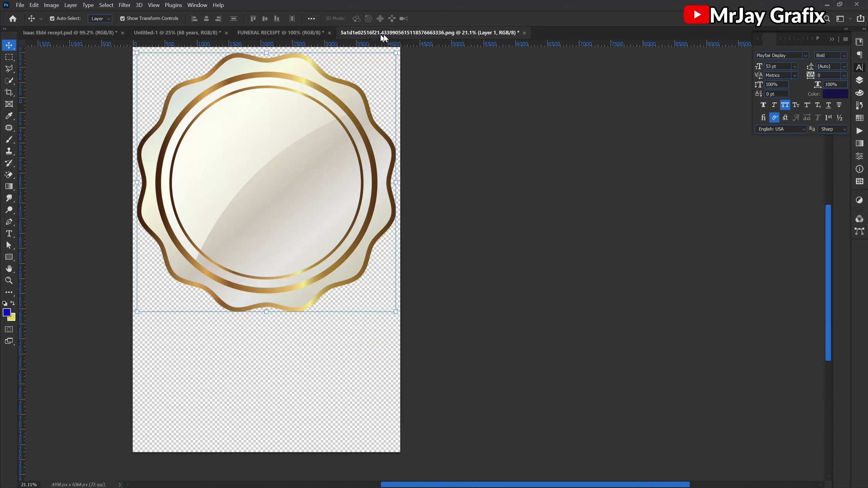
left_click(524, 33)
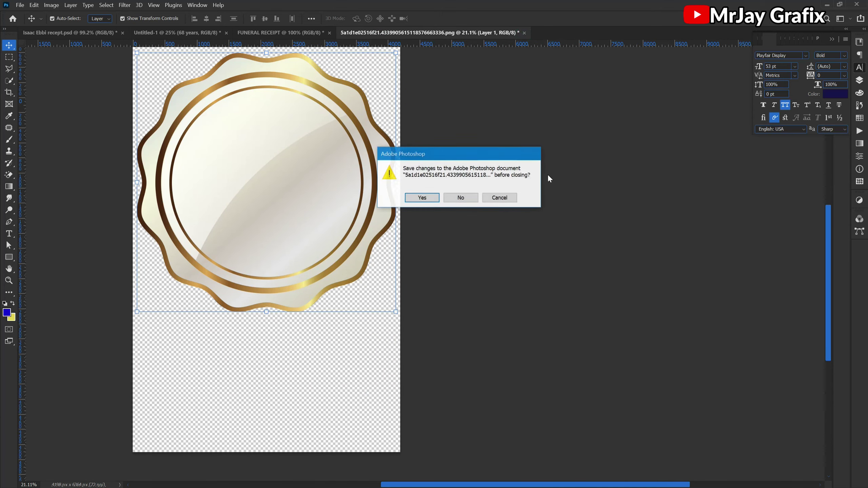
left_click(467, 198)
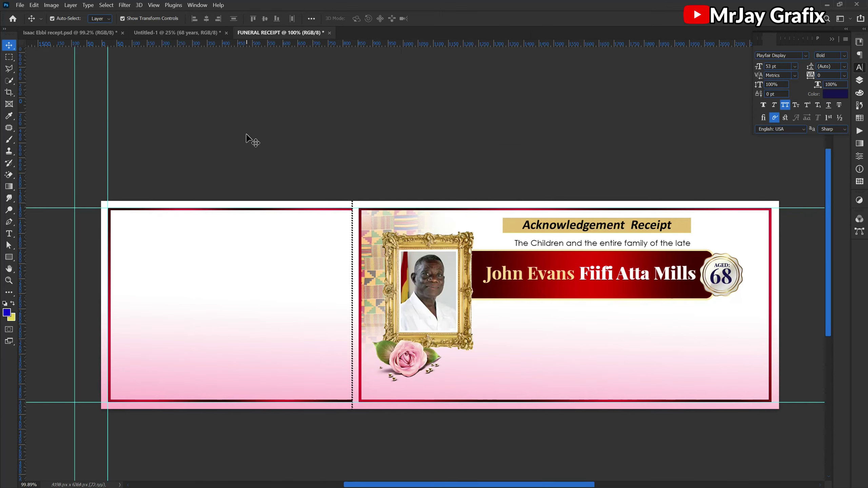
left_click(169, 33)
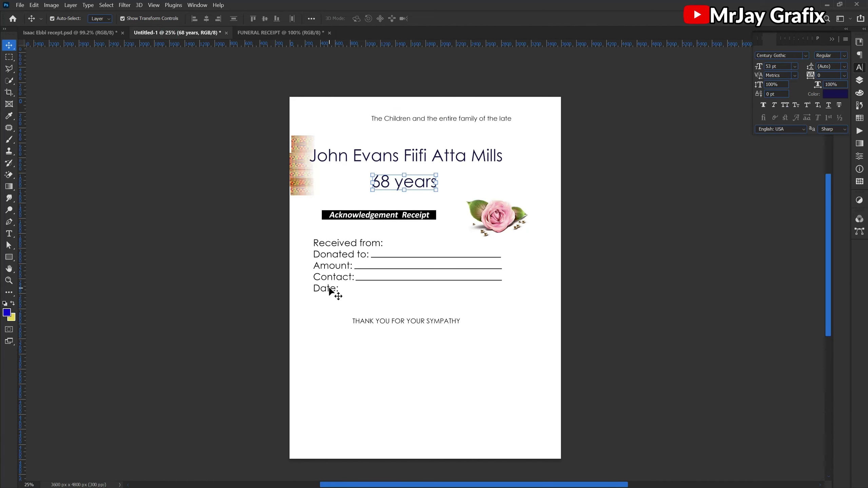
- Copy the Received from, Donated to, Amount, Contact and Date lines onto the receipt, scaled to about 31%
left_click_drag(308, 241, 465, 304)
left_click_drag(337, 249, 470, 318)
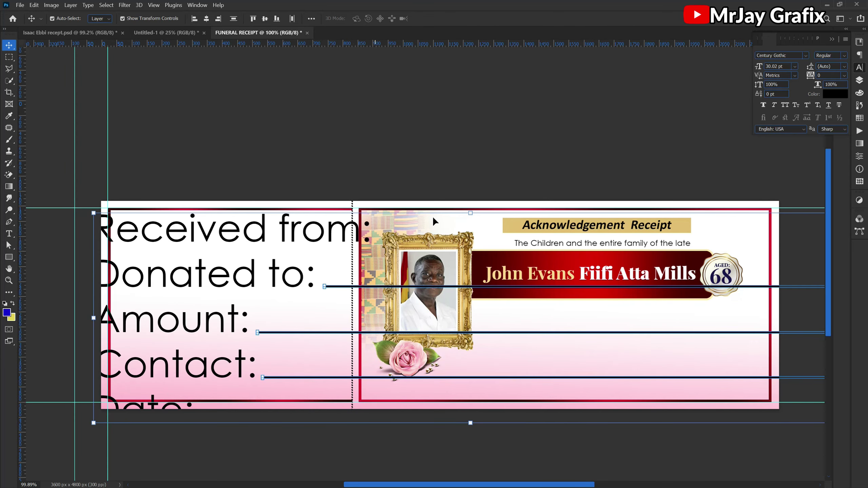
left_click_drag(474, 213, 448, 331)
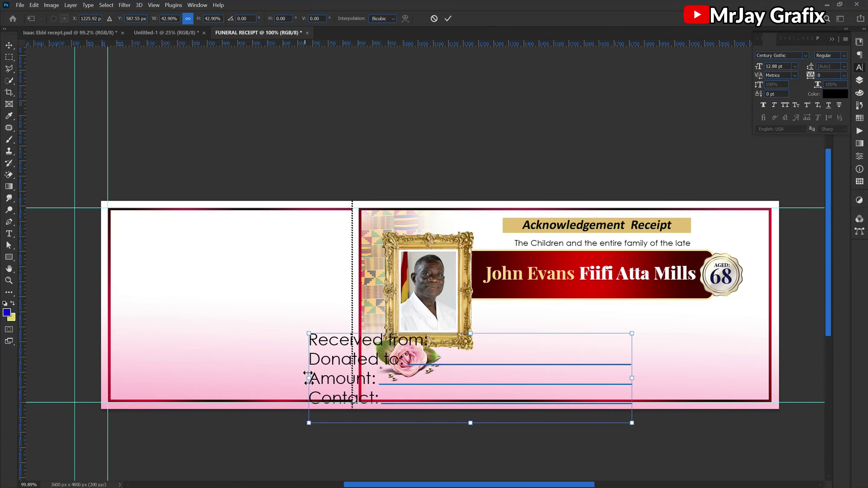
left_click_drag(309, 375, 513, 333)
key("Return")
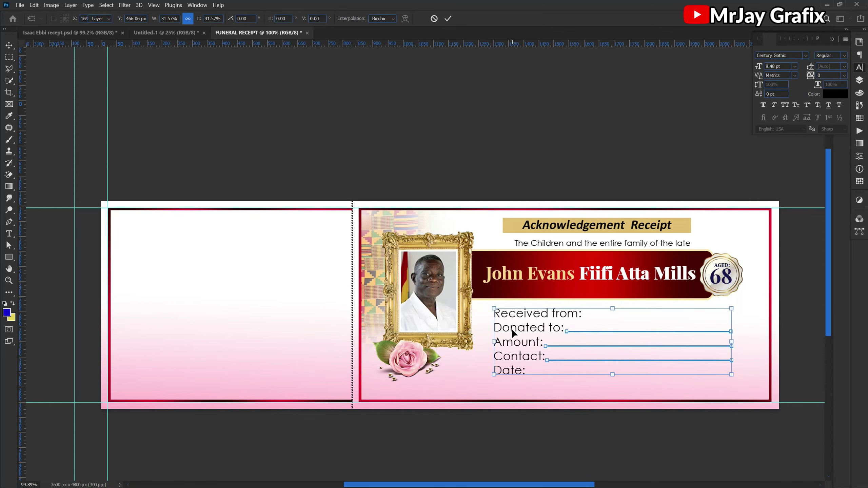
left_click(591, 439)
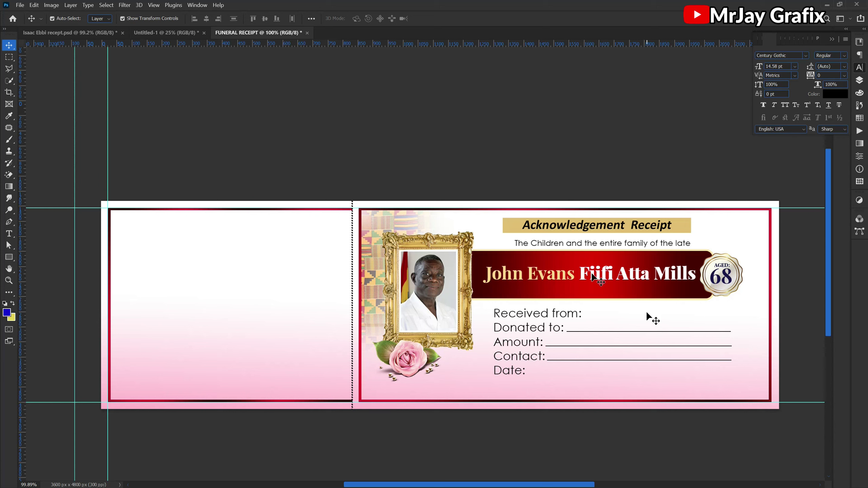
- Duplicate the Donated to rule up to Received from: and trim it to start after the colon
left_click(165, 34)
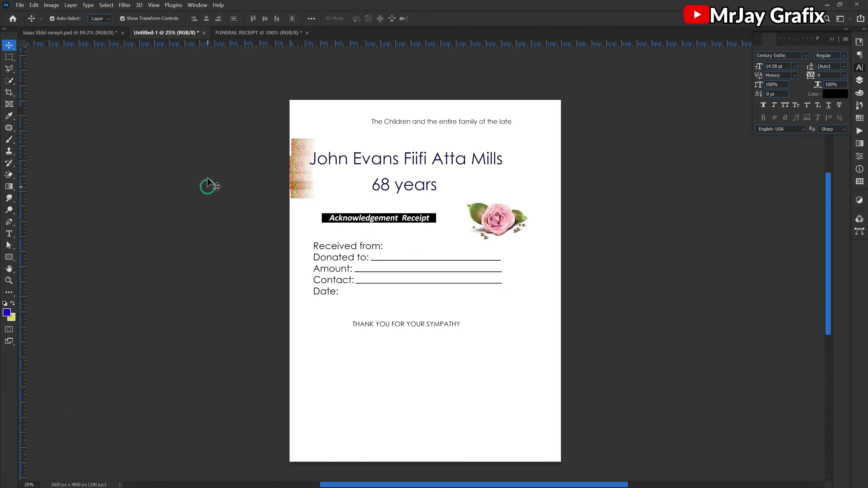
left_click(251, 34)
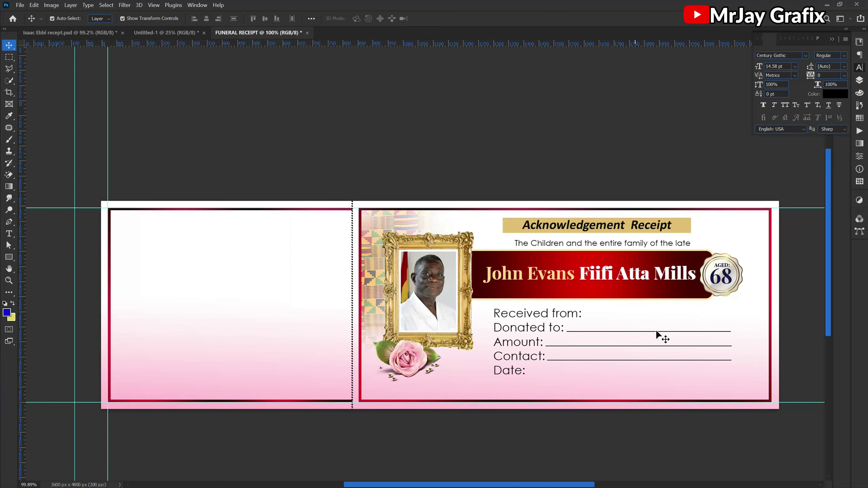
scroll(743, 328, "up", 3)
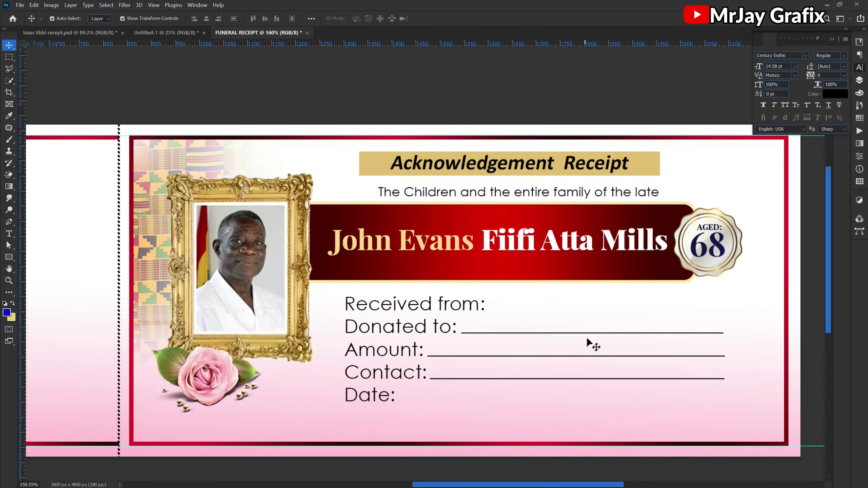
left_click(591, 333)
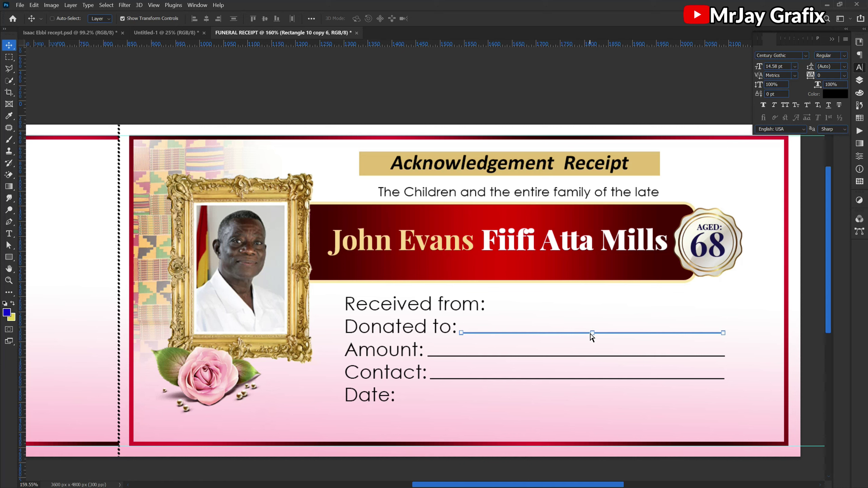
key("Up")
key("Up")
key("Up")
key("Up")
key("Up")
key("Up")
key("Up")
key("Up")
key("Up")
key("Up")
key("Up")
key("Up")
key("Up")
key("Up")
key("Up")
key("Up")
key("Up")
key("Up")
key("Up")
key("Up")
key("Up")
key("Up")
key("Up")
key("Up")
key("Up")
key("Up")
key("Up")
key("Up")
key("Up")
key("Up")
key("Up")
key("Up")
key("Up")
key("Up")
key("Up")
key("Up")
key("Up")
key("Up")
key("Up")
key("Up")
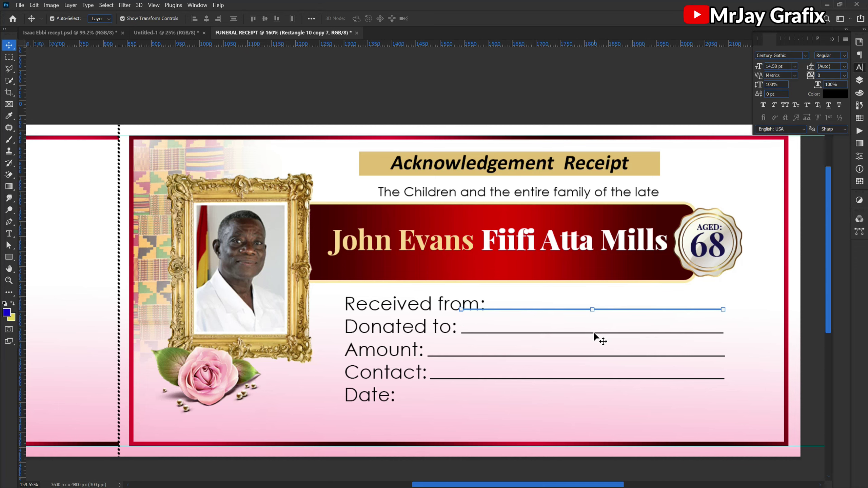
scroll(574, 297, "up", 5)
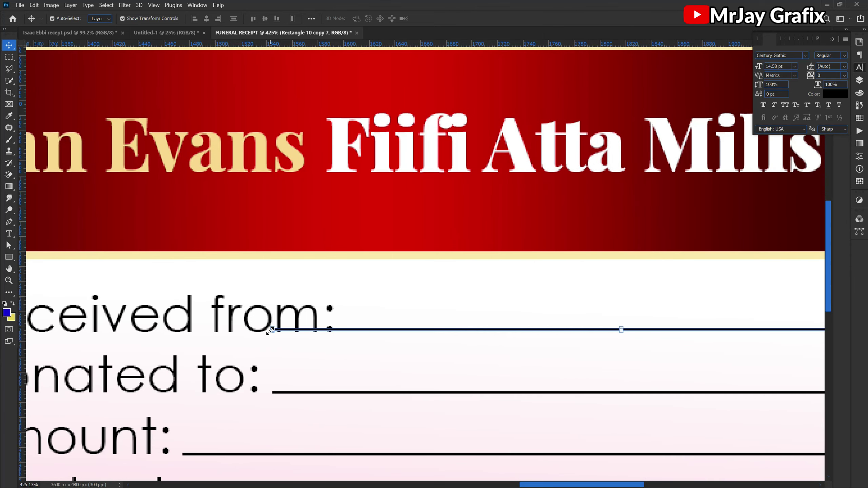
left_click_drag(270, 329, 344, 334)
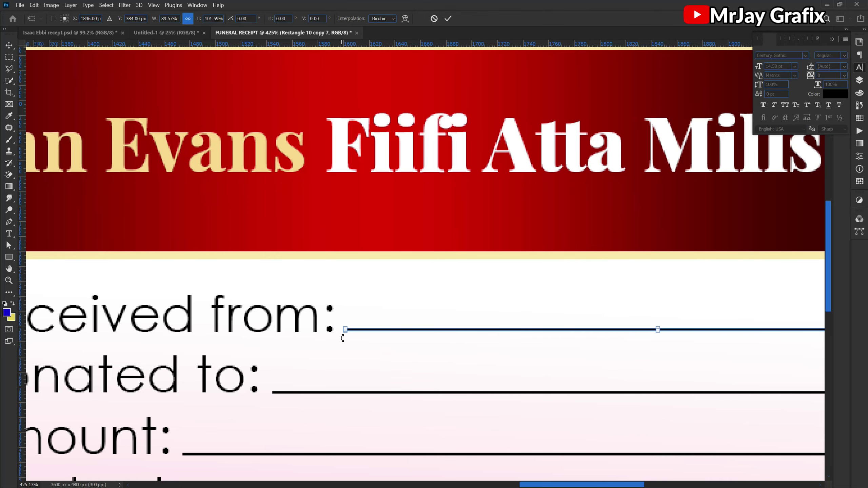
key("Return")
scroll(502, 335, "down", 6)
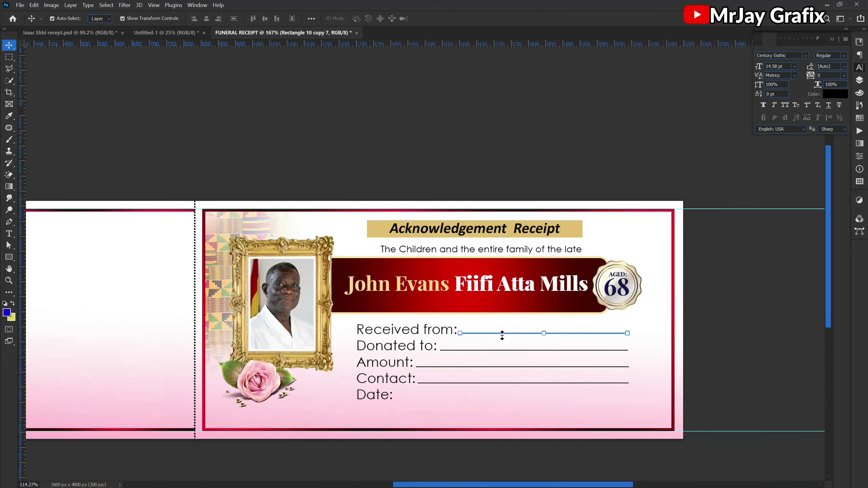
left_click(475, 130)
- Compare with the other receipt design, then nudge all right-panel content using Shift+arrow keys
scroll(478, 130, "down", 2)
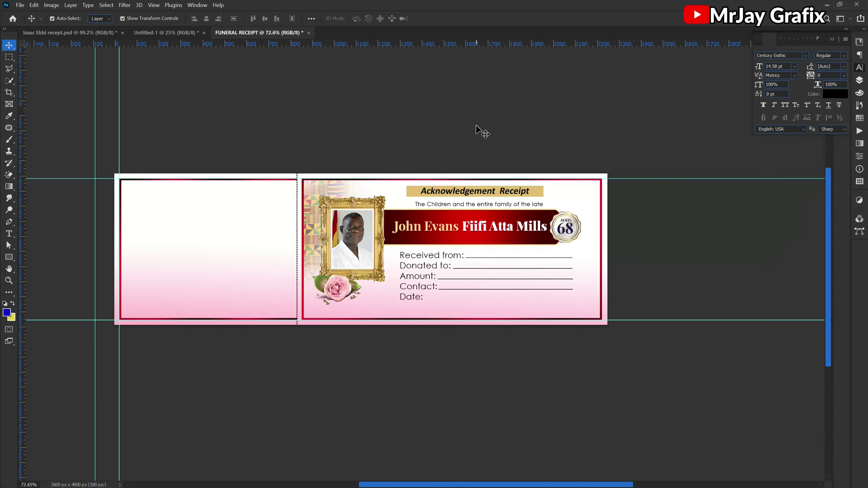
scroll(178, 190, "up", 2)
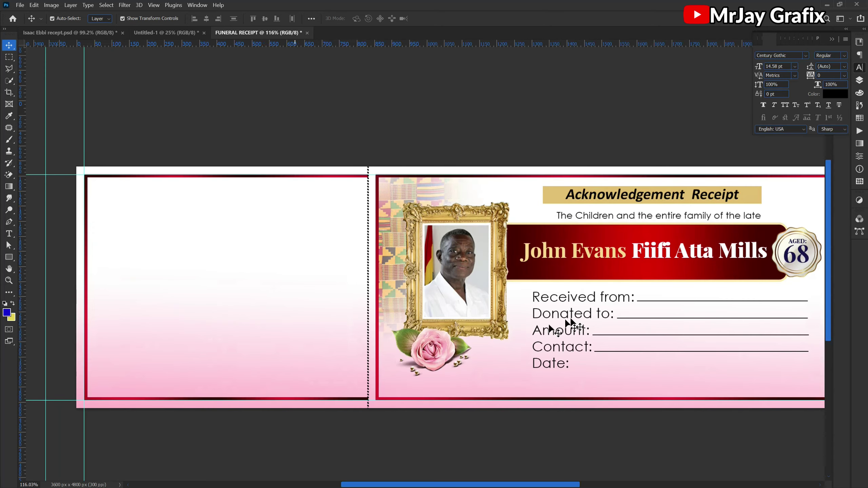
scroll(275, 270, "down", 1)
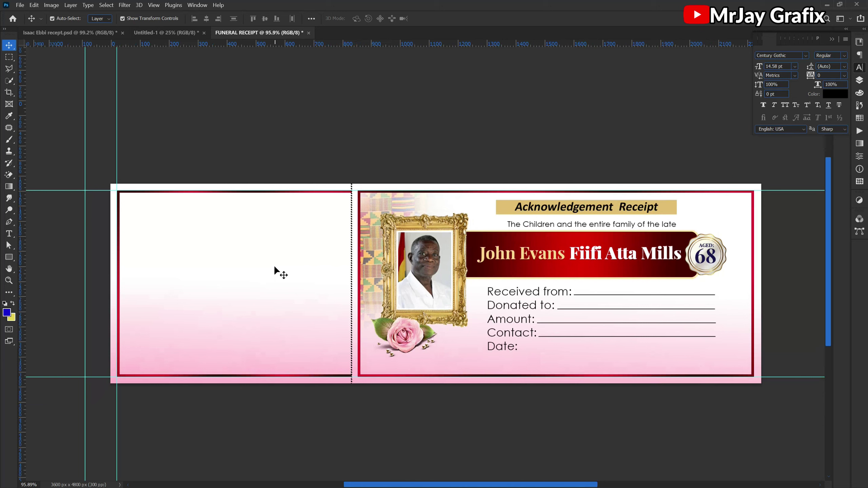
left_click(97, 33)
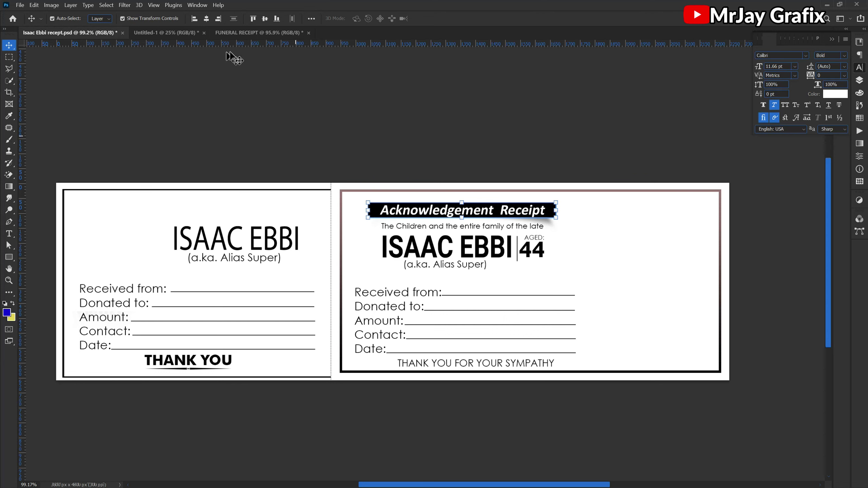
left_click(239, 33)
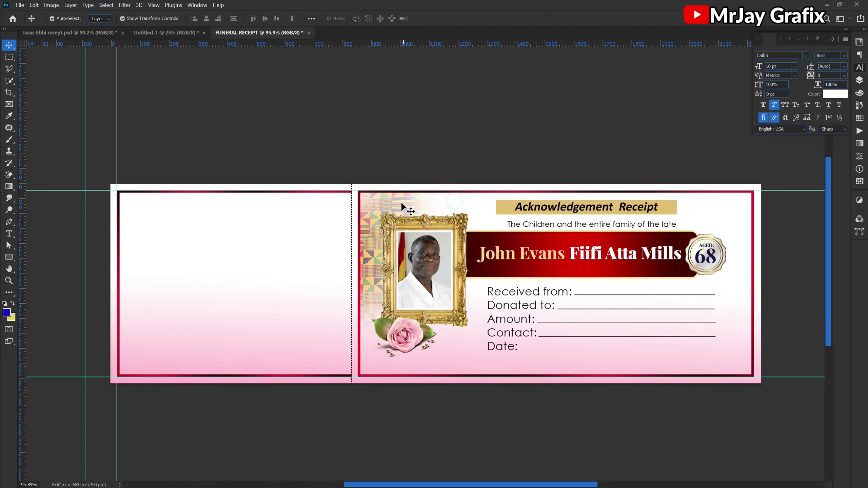
left_click(384, 204)
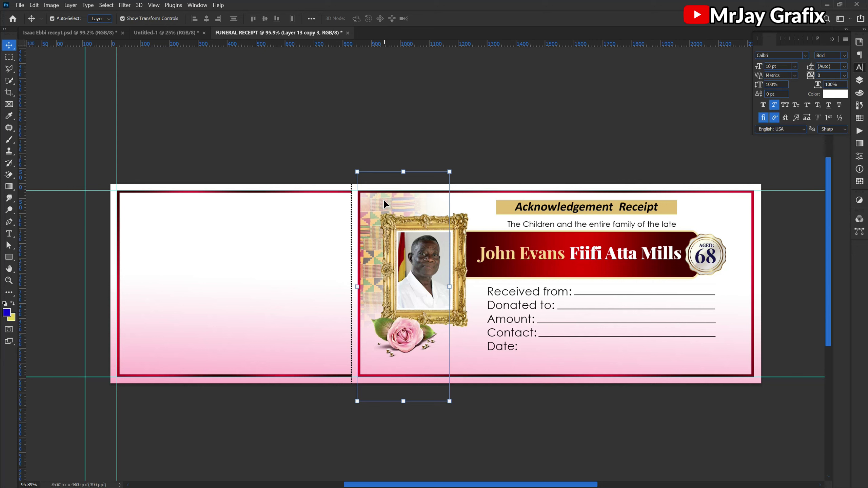
left_click(384, 205)
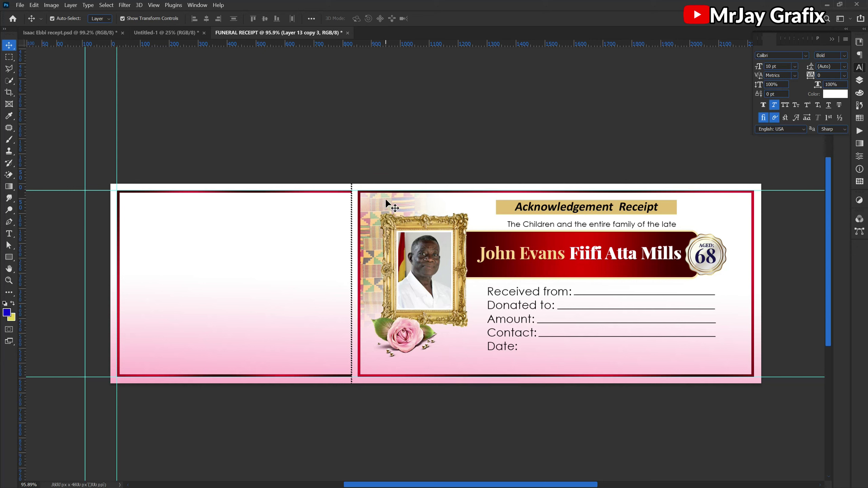
left_click_drag(376, 191, 605, 304)
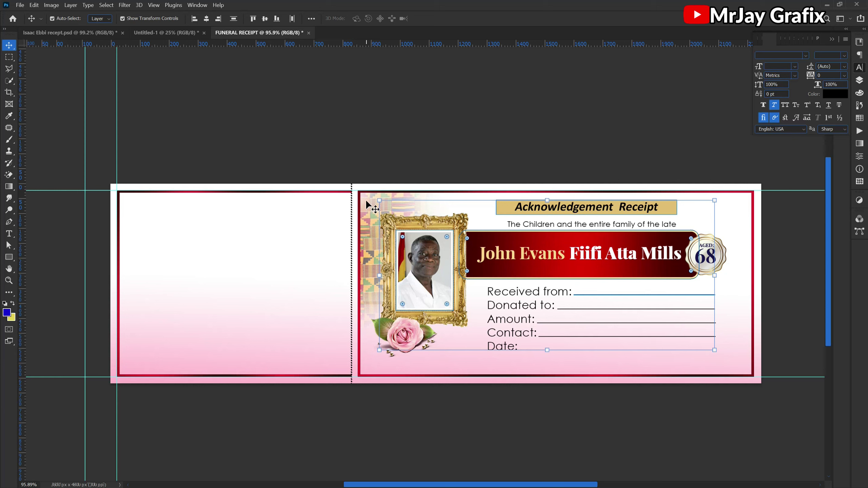
left_click_drag(366, 198, 737, 369)
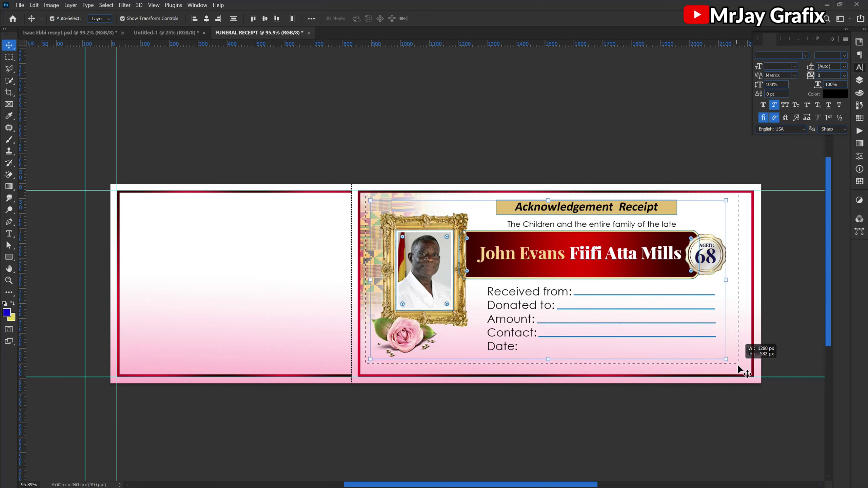
key("shift+Down")
key("shift+Down")
key("shift+Down")
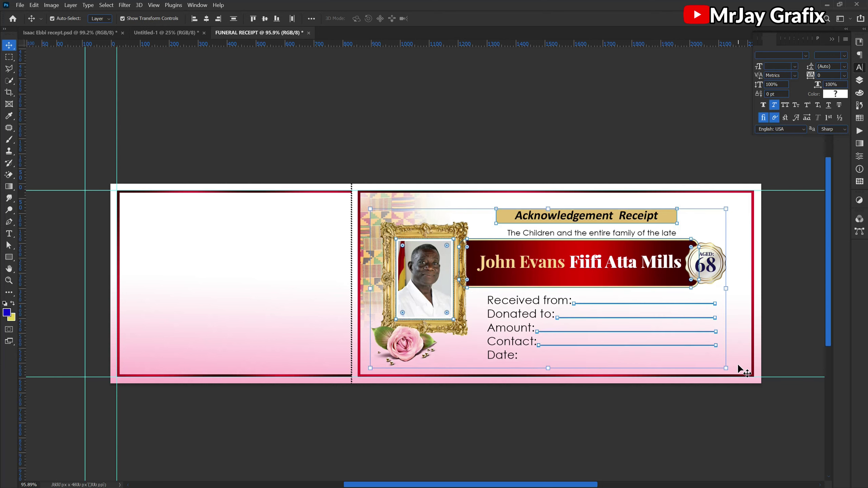
key("shift+Up")
key("shift+Up")
key("shift+Up")
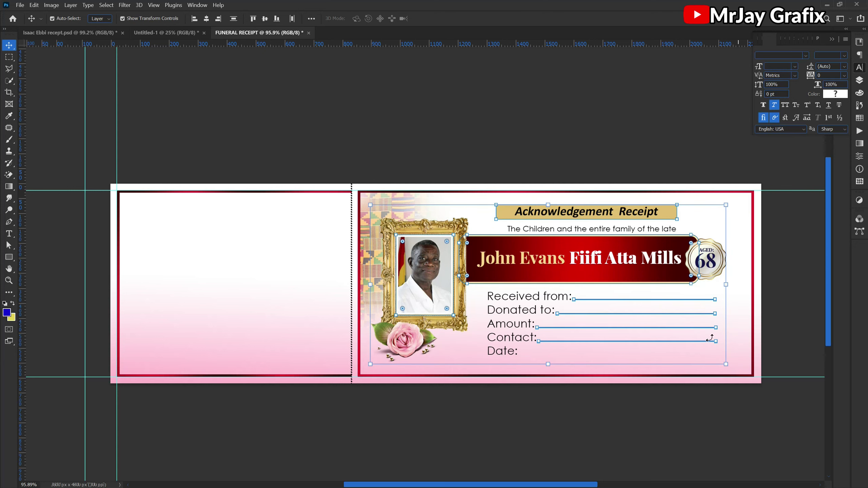
left_click(442, 143)
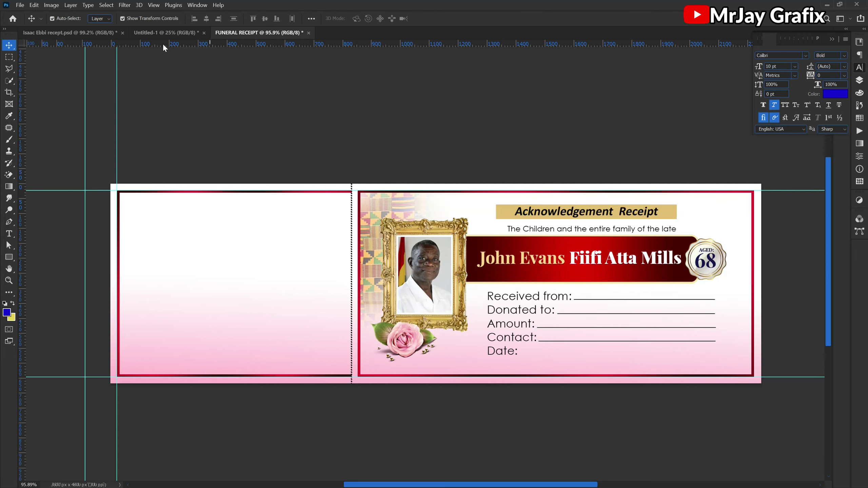
- Copy 'THANK YOU FOR YOUR SYMPATHY' onto the receipt, shrink it to about half and place it below Date
left_click(160, 34)
left_click(391, 322)
left_click_drag(385, 322, 532, 313)
left_click_drag(584, 372, 581, 371)
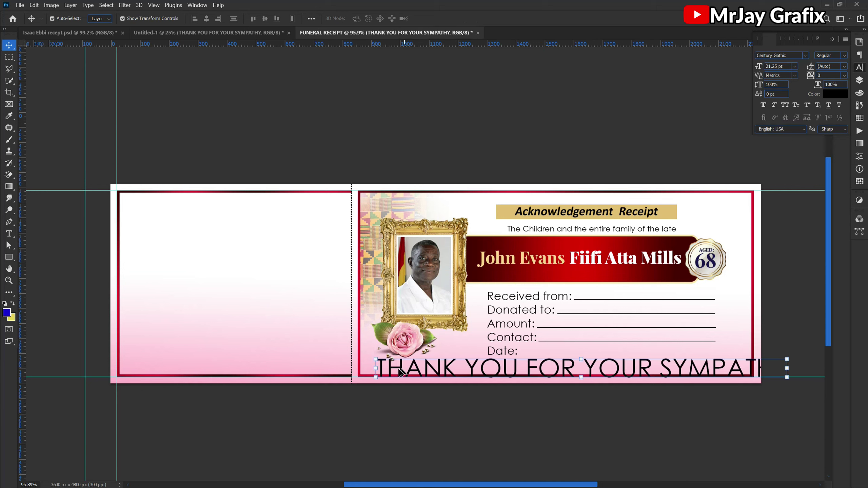
left_click_drag(375, 368, 597, 361)
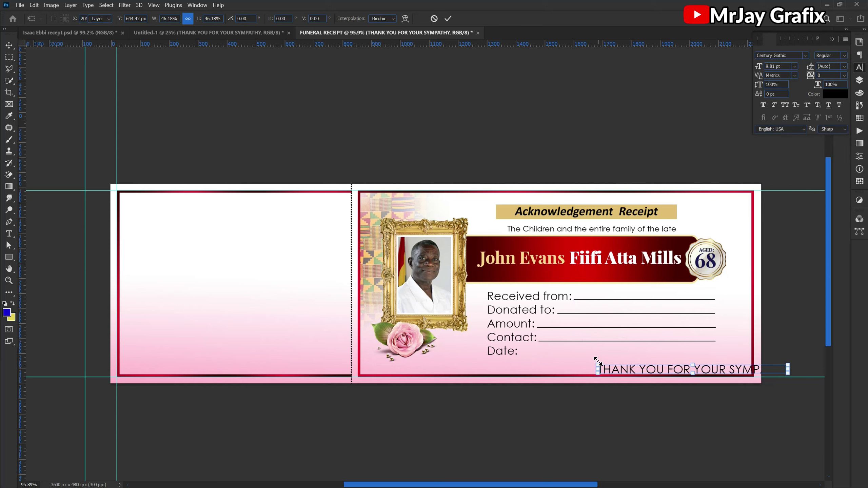
key("Return")
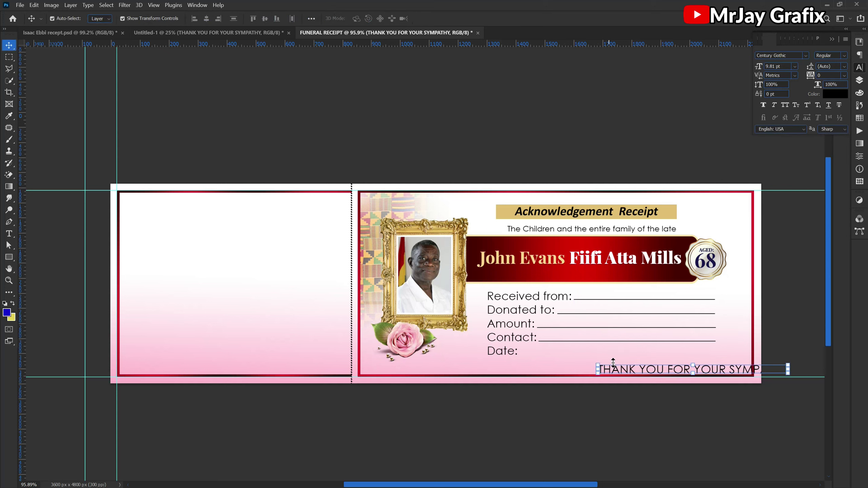
left_click_drag(618, 372, 533, 365)
left_click(495, 414)
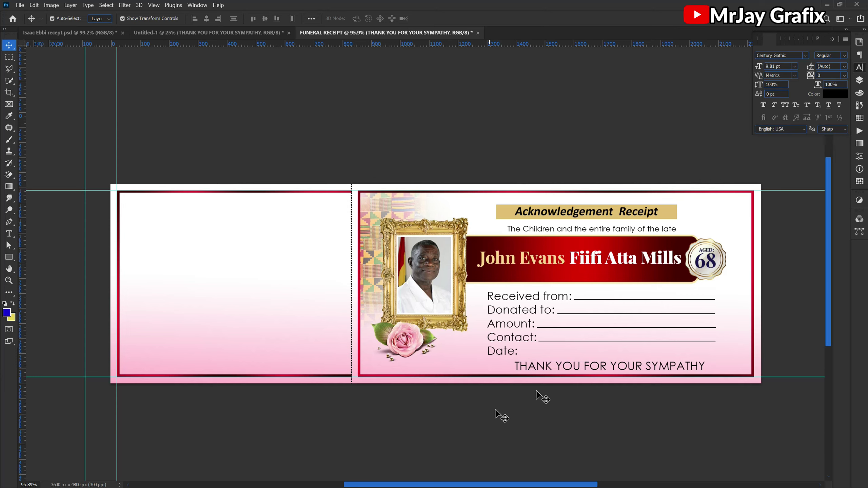
scroll(633, 353, "up", 5)
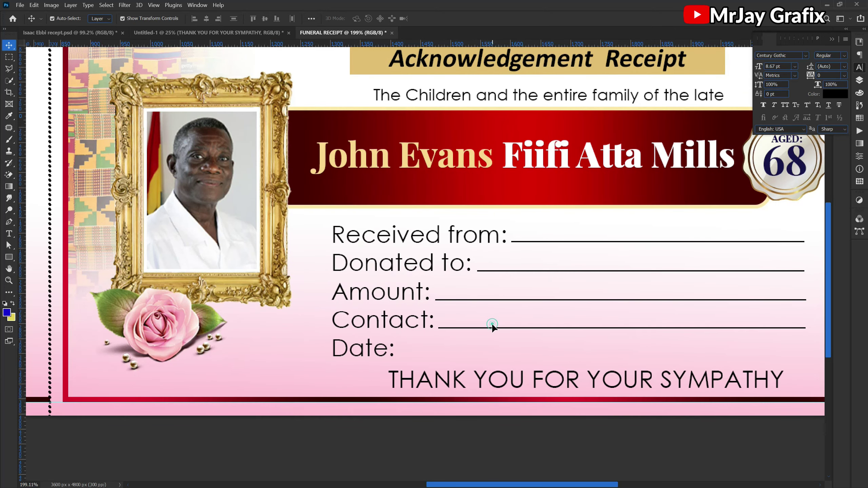
- Move the Contact underline copy down to the Date line and stretch it left to the Date: label
left_click(501, 330)
left_click(547, 329)
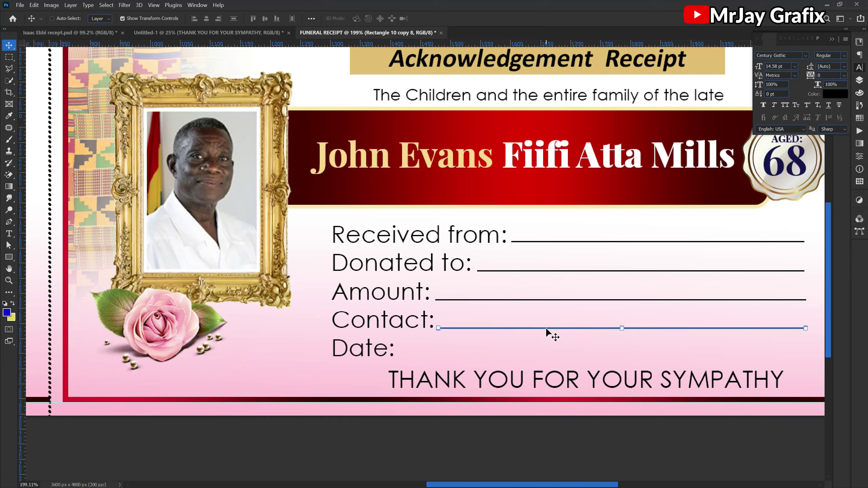
key("shift+Down")
key("shift+Down")
key("shift+Down")
key("shift+Down")
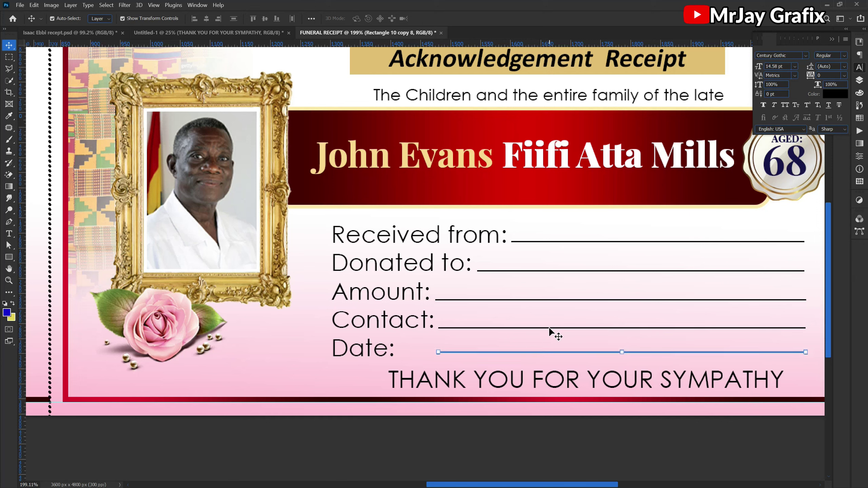
key("Down")
key("Down")
key("Down")
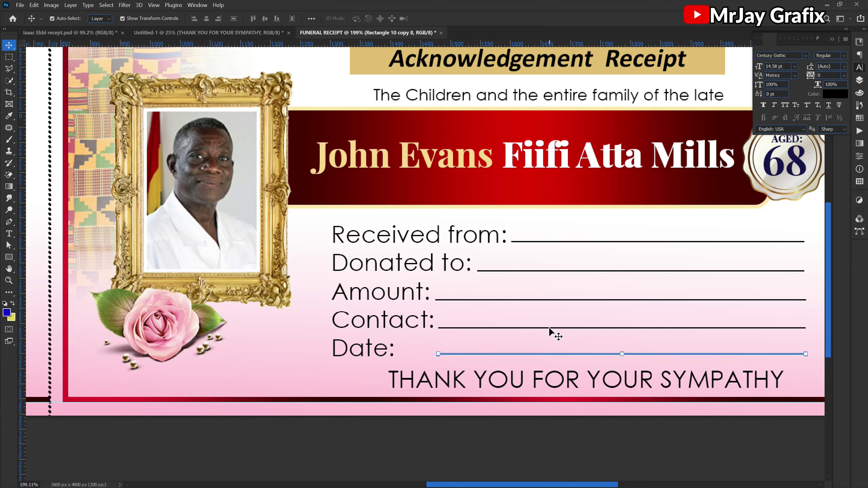
left_click(386, 385)
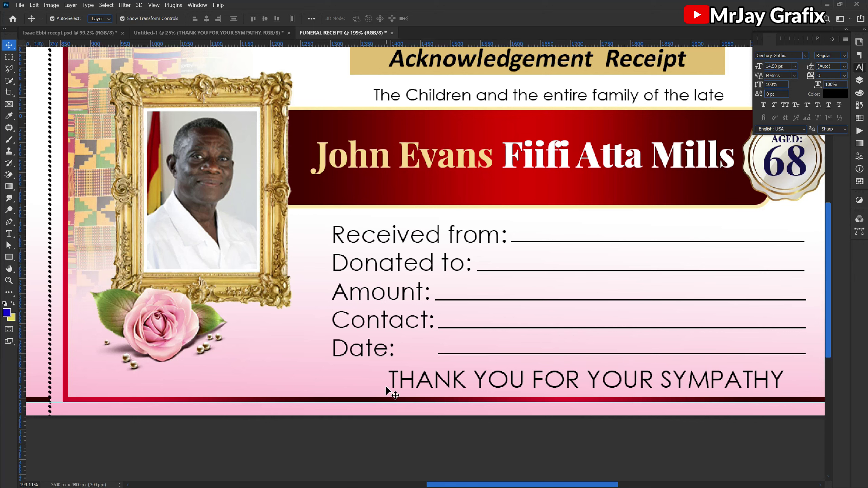
left_click(455, 354)
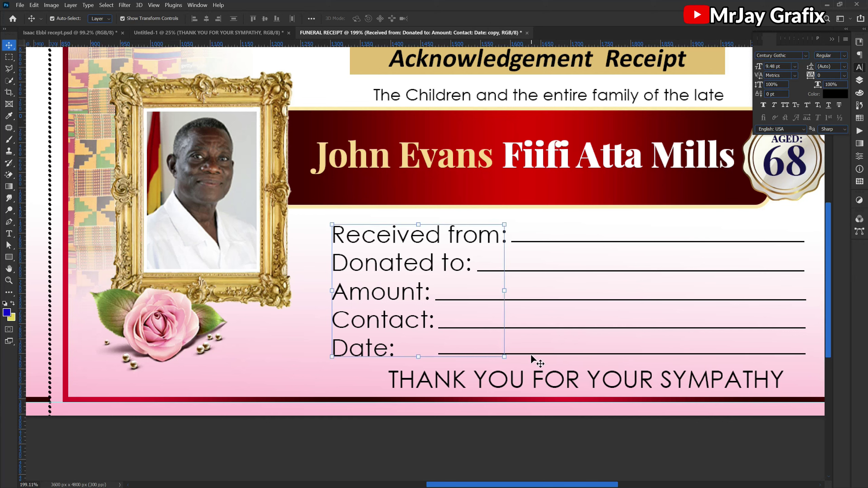
scroll(530, 354, "up", 4)
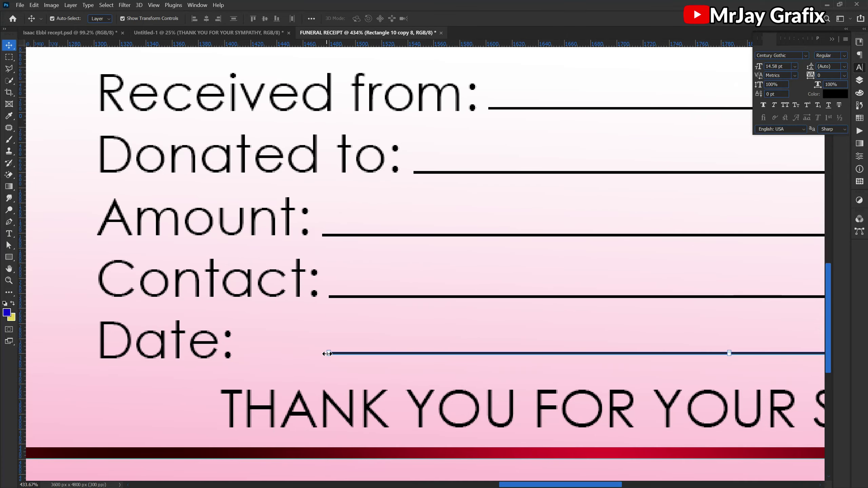
left_click_drag(327, 354, 246, 353)
key("Return")
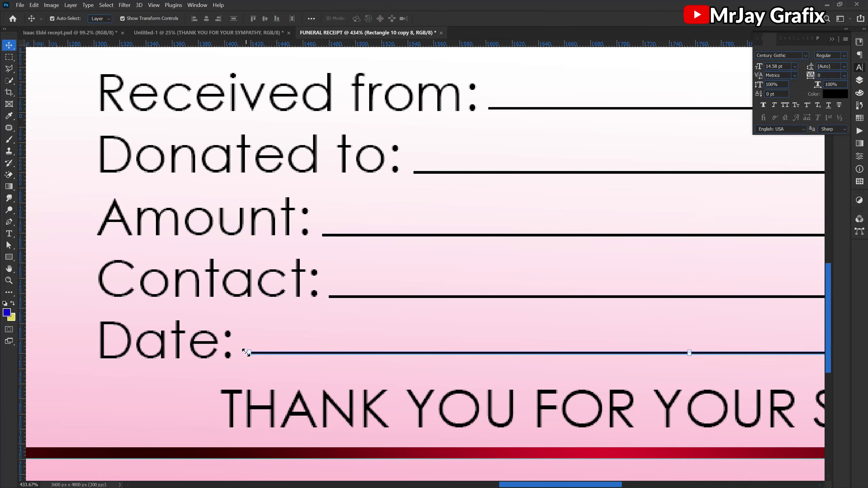
key("Down")
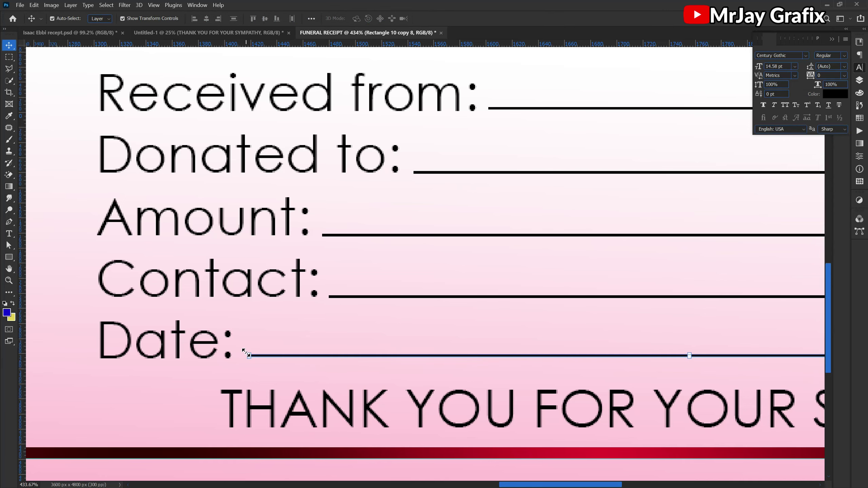
scroll(393, 340, "down", 7)
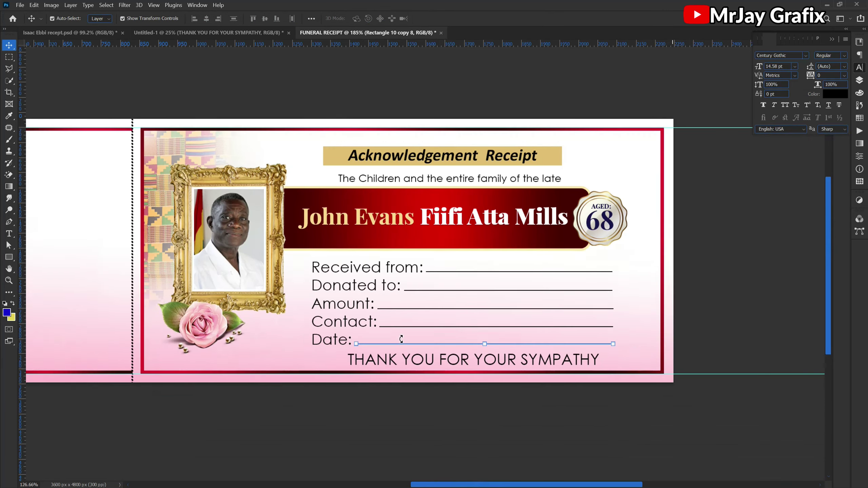
- Make the closing thank-you line narrower by pulling its right edge inward
left_click(427, 425)
left_click(431, 360)
left_click(599, 360)
left_click_drag(594, 359, 573, 359)
key("Return")
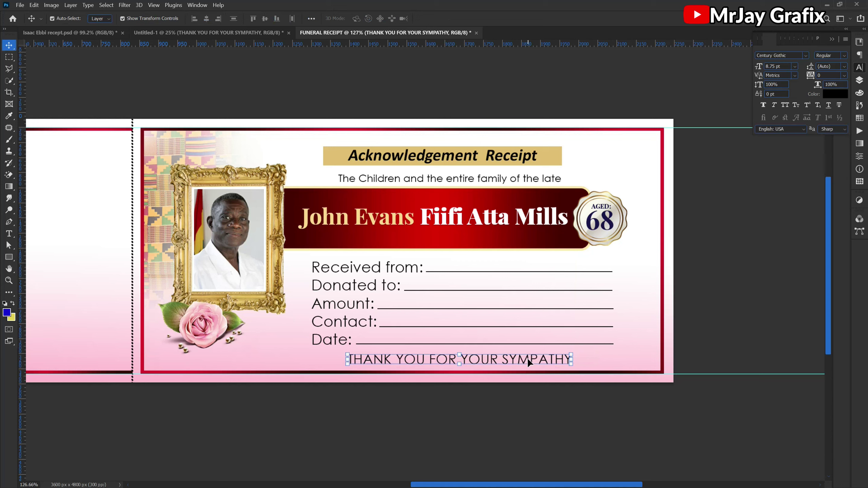
- Retype the closing line in sentence case as 'Thank you for your sympathy'
double_click(536, 359)
key("ctrl+a")
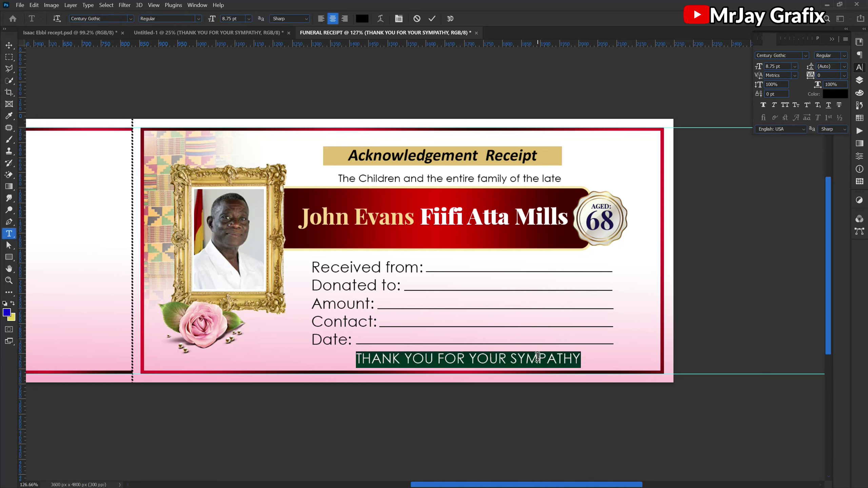
type("TH")
key("BackSpace")
key("BackSpace")
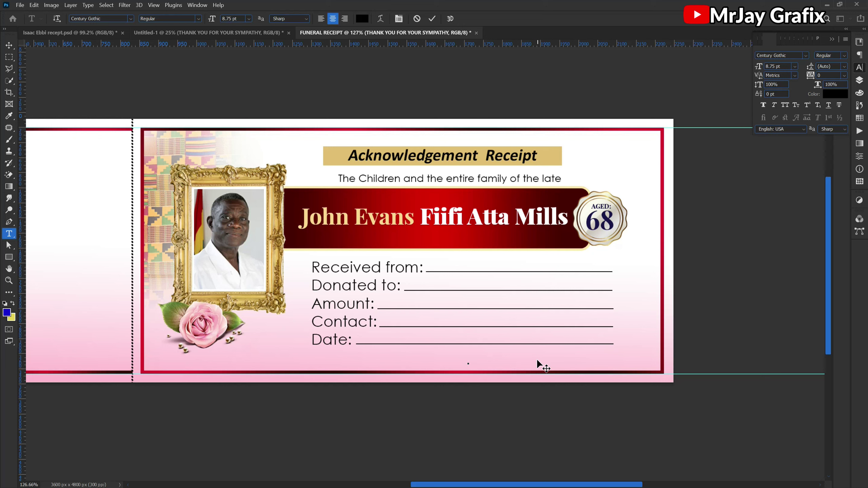
type("Thank you fo")
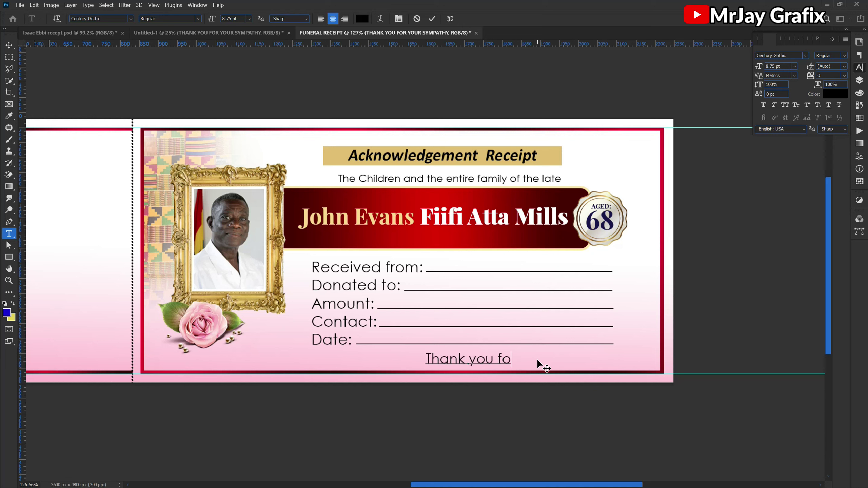
type("r y")
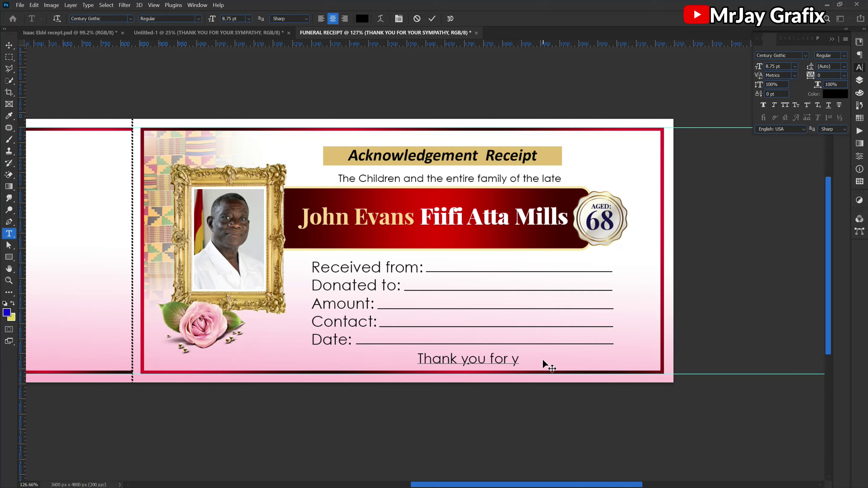
type("our ")
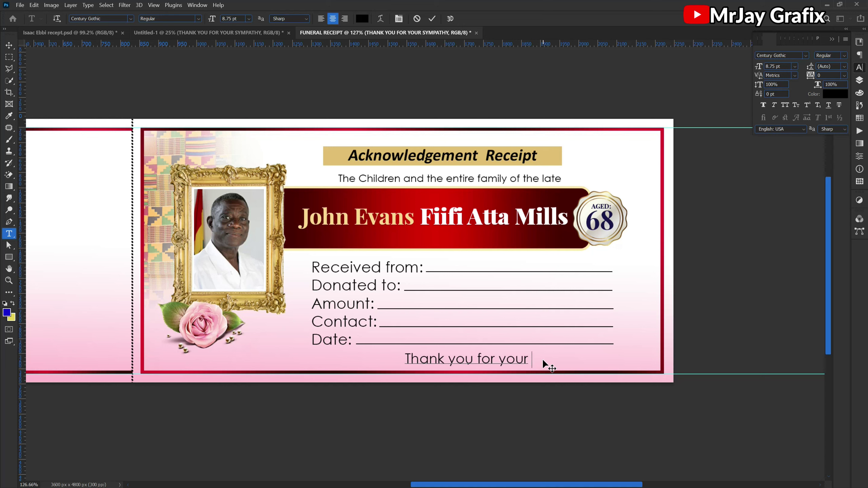
type("sympa")
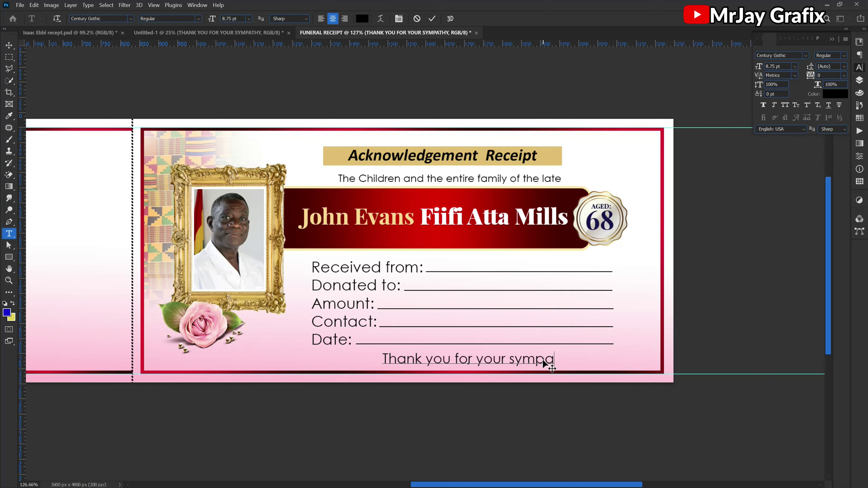
type("thy")
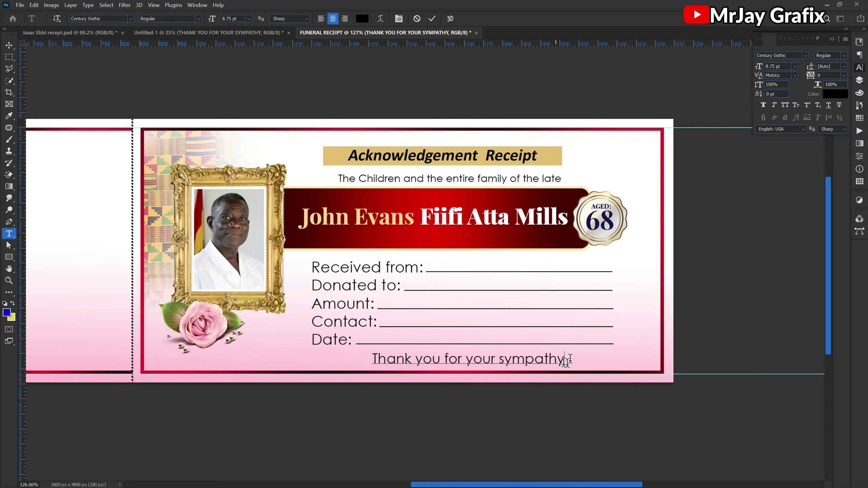
key("ctrl+a")
- Set the thank-you line's font to Mistral
left_click(99, 18)
type("mis")
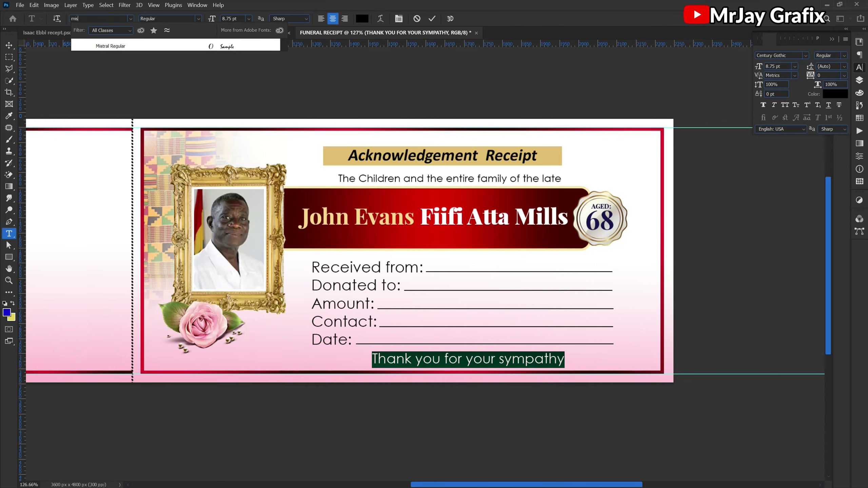
left_click(128, 45)
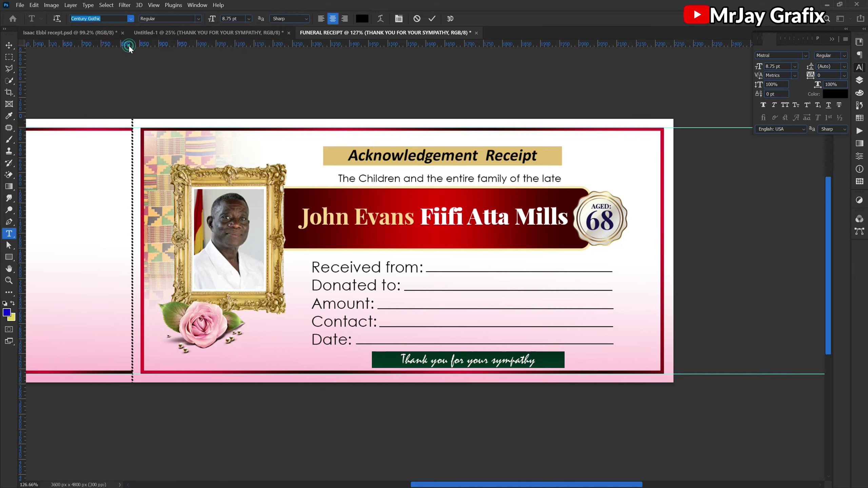
left_click(432, 18)
- Enlarge the Mistral thank-you line to about 122%
key("v")
left_click_drag(401, 352, 372, 351)
key("Return")
left_click(385, 384)
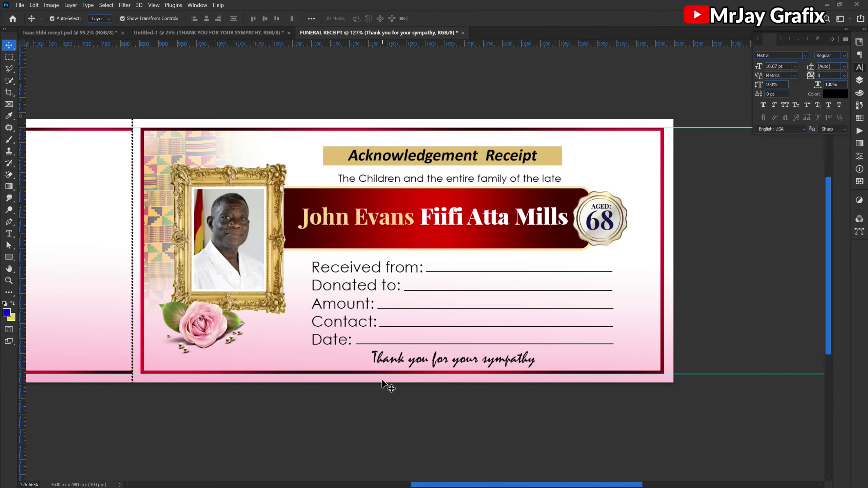
scroll(527, 405, "down", 3)
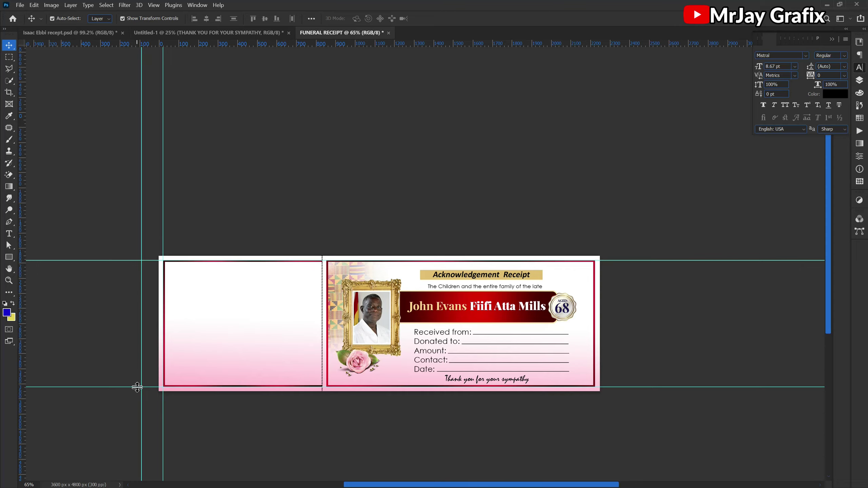
scroll(136, 387, "up", 3)
scroll(126, 353, "down", 1)
scroll(303, 399, "up", 3)
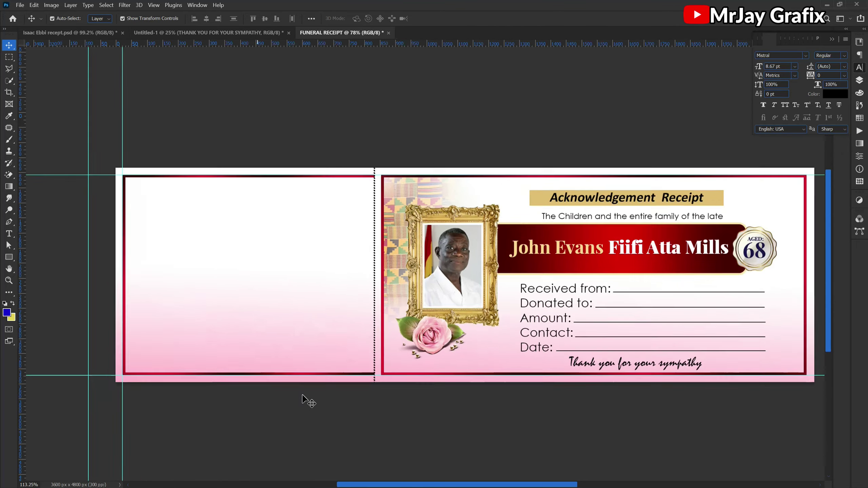
scroll(302, 399, "down", 1)
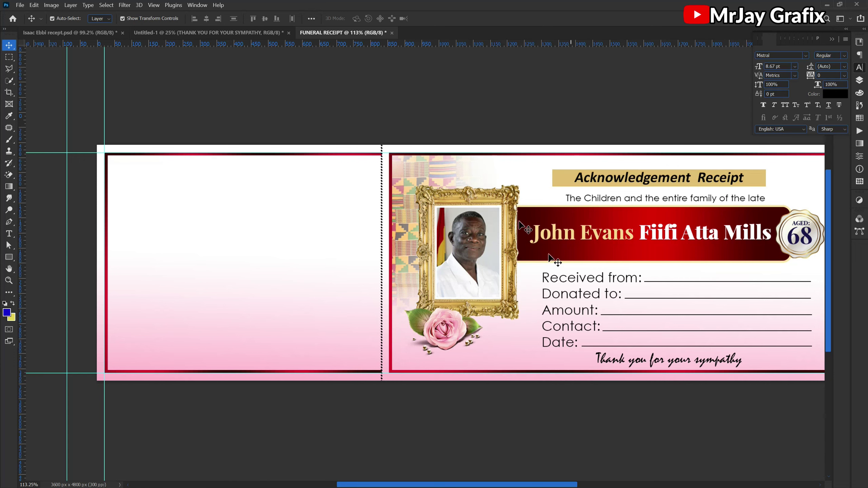
scroll(482, 251, "down", 2)
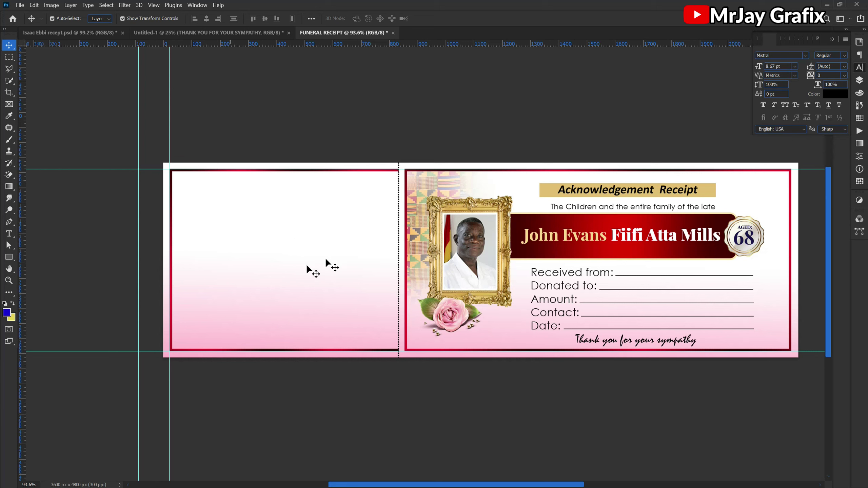
- Pick the right receipt's border rectangle and kente pattern layers from the canvas layer menus
right_click(415, 184)
left_click(427, 186)
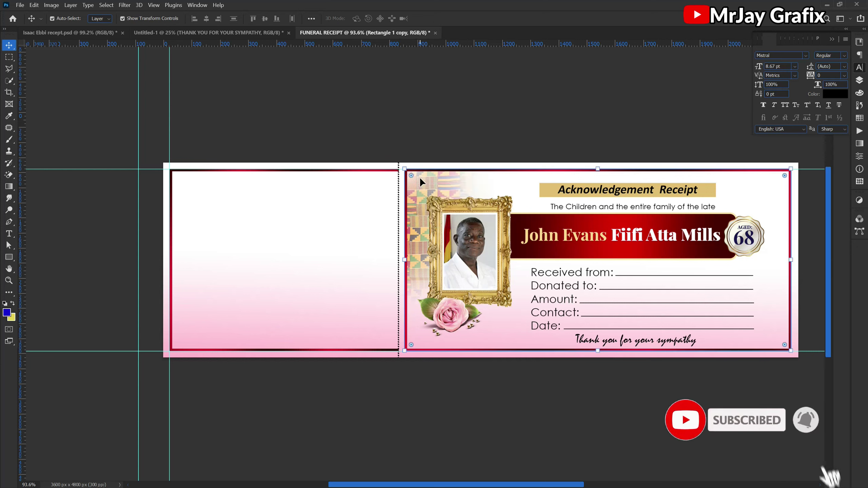
left_click(422, 192)
right_click(413, 233)
left_click(441, 252)
left_click(441, 253)
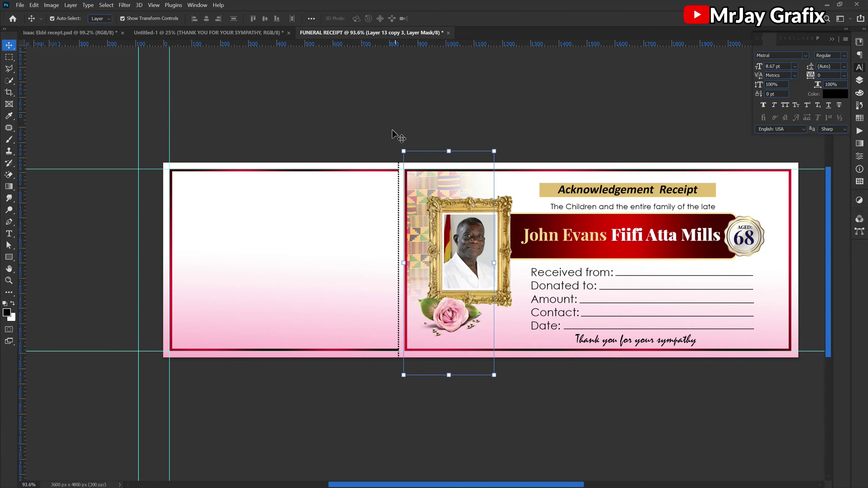
left_click_drag(392, 131, 740, 380)
- Clear the selection, then marquee across the right receipt to select all its layers
left_click(243, 107)
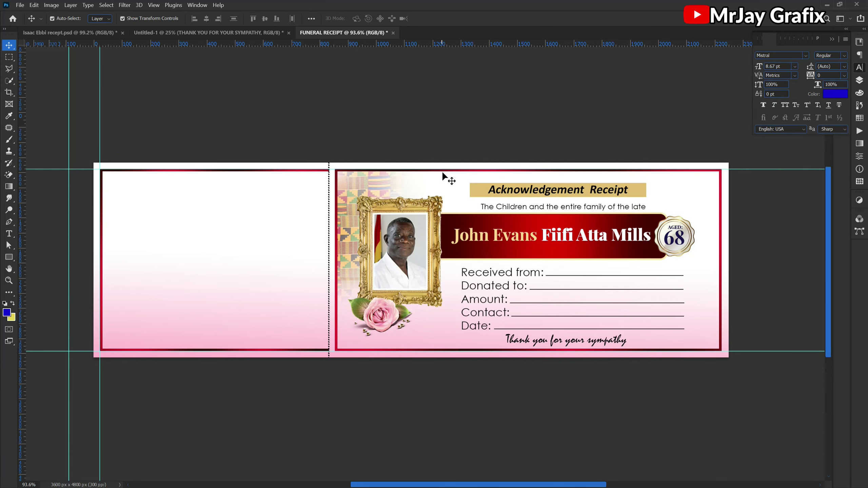
left_click(706, 187)
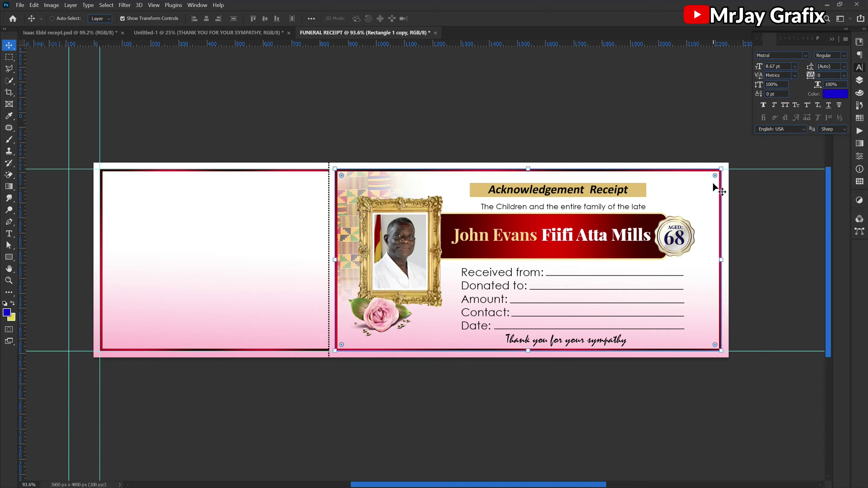
left_click(217, 204, "ctrl")
left_click(218, 207)
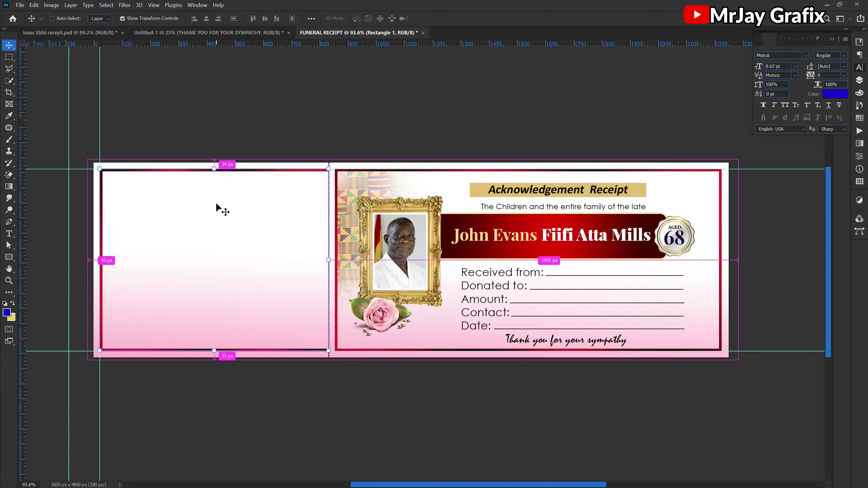
left_click(329, 225)
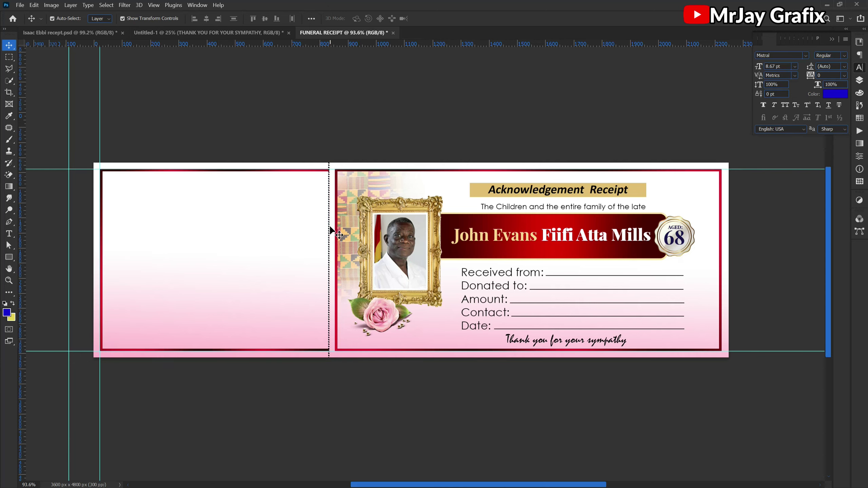
left_click(329, 228)
left_click(330, 236)
left_click(317, 136)
left_click_drag(317, 137, 732, 351)
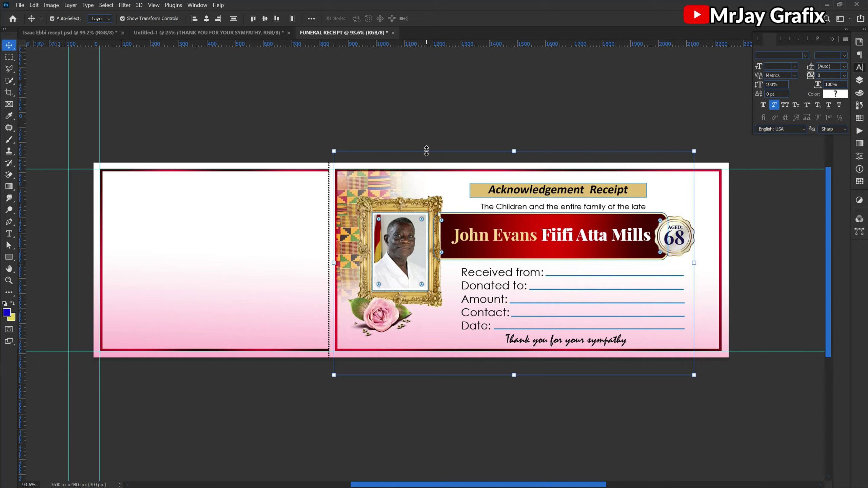
- Scale the duplicated receipt to about 62% and position it to fill the left panel
left_click(426, 151)
left_click_drag(695, 263, 460, 270)
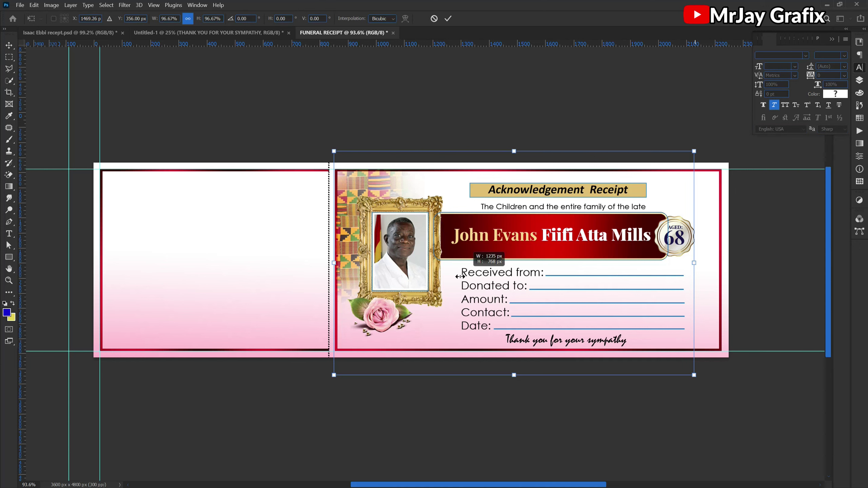
left_click_drag(402, 259, 183, 239)
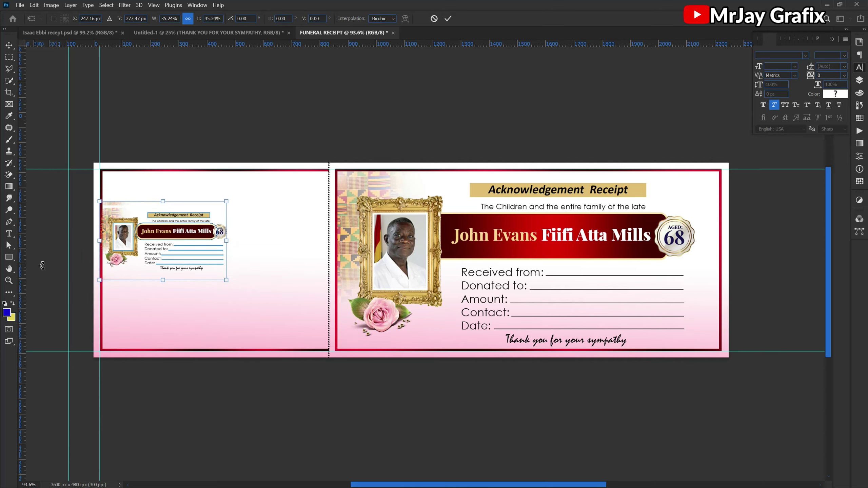
scroll(42, 266, "down", 2)
scroll(42, 269, "up", 5)
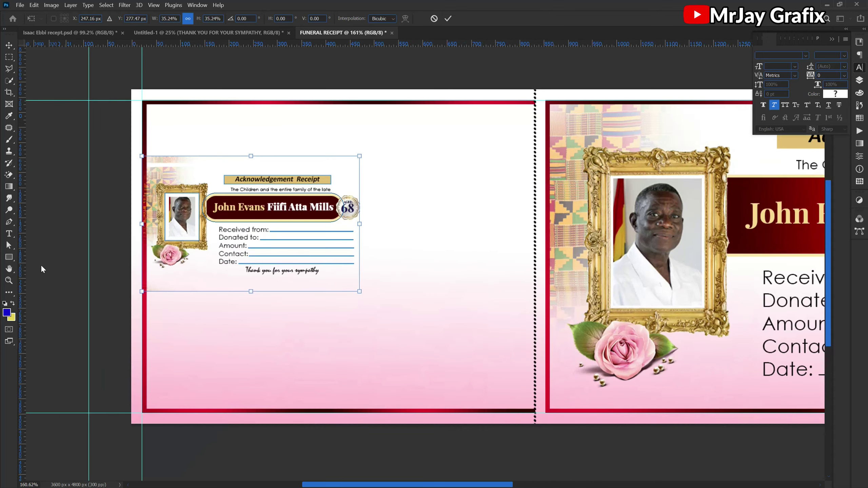
left_click_drag(432, 358, 499, 378)
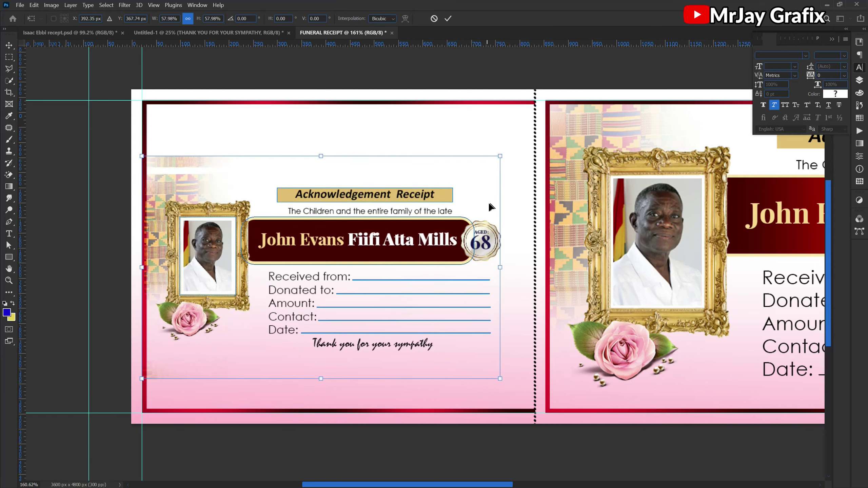
left_click_drag(500, 156, 519, 131)
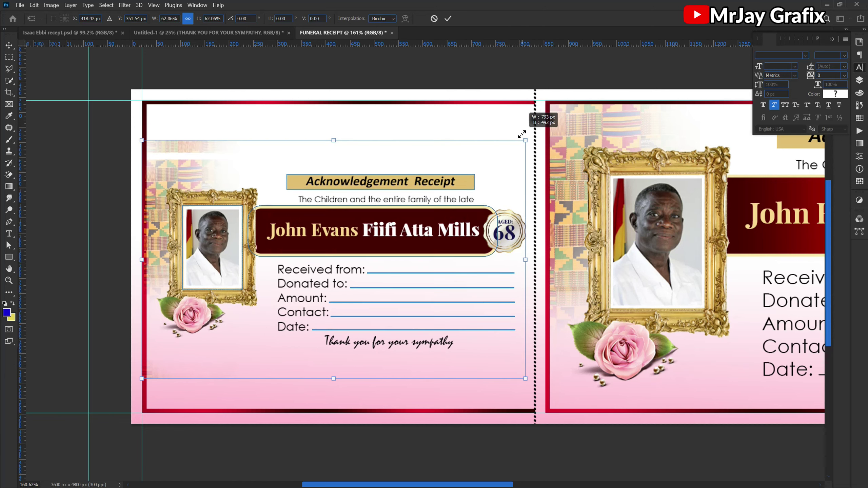
key("Return")
- Stretch the stub's kente strip upward and move its gold frame and photo higher
left_click(192, 151, "ctrl")
key("ctrl+t")
left_click_drag(189, 136, 190, 106)
key("Return")
left_click_drag(188, 328, 187, 291)
- Move the stub's frame, title, subtitle and name banner up, with the form block below
left_click_drag(369, 178, 369, 131)
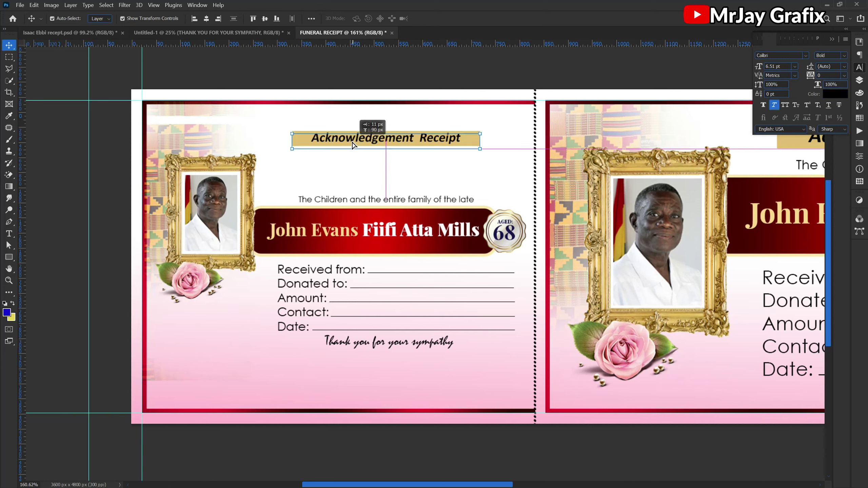
left_click_drag(477, 131, 496, 124)
left_click_drag(357, 199, 358, 155)
left_click_drag(386, 228, 382, 195)
left_click(860, 156)
left_click_drag(300, 246, 517, 354)
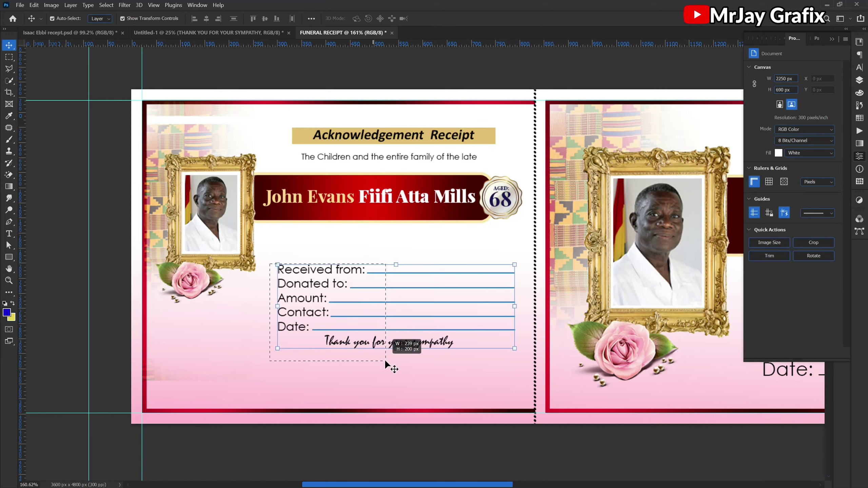
left_click_drag(390, 363, 379, 344)
left_click_drag(261, 294, 253, 331)
- Stretch the name banner taller, split the name onto two lines and enlarge it about 125%
left_click(372, 223)
left_click_drag(372, 223, 372, 240)
key("Return")
double_click(356, 196)
key("Return")
key("ctrl+Return")
key("ctrl+t")
left_click_drag(315, 209, 296, 213)
key("Return")
double_click(308, 215)
- Tighten the name's leading to 9 pt, keep it in title case, and nudge it up-right
left_click(860, 67)
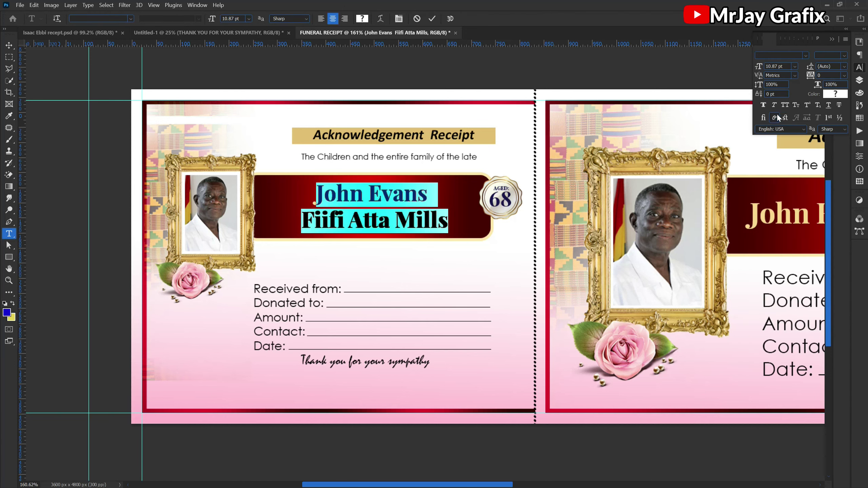
left_click_drag(809, 66, 812, 66)
left_click_drag(445, 216, 301, 216)
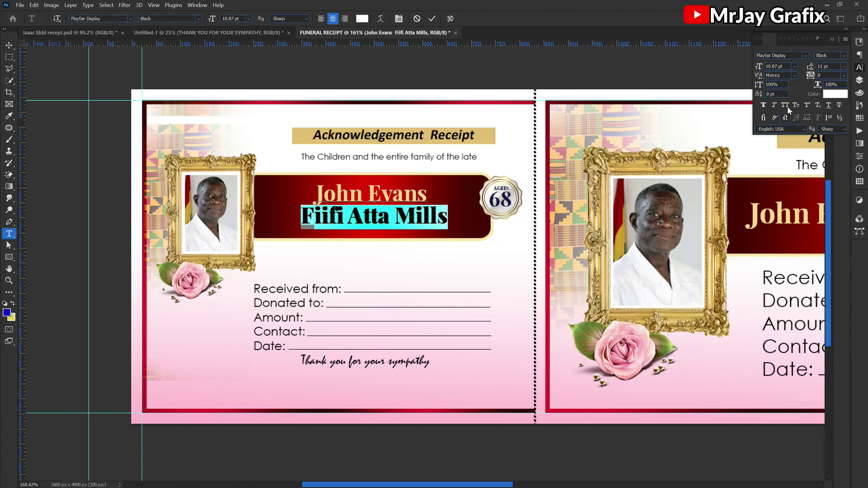
key("ctrl+shift+k")
key("ctrl+Return")
key("v")
key("ctrl+0")
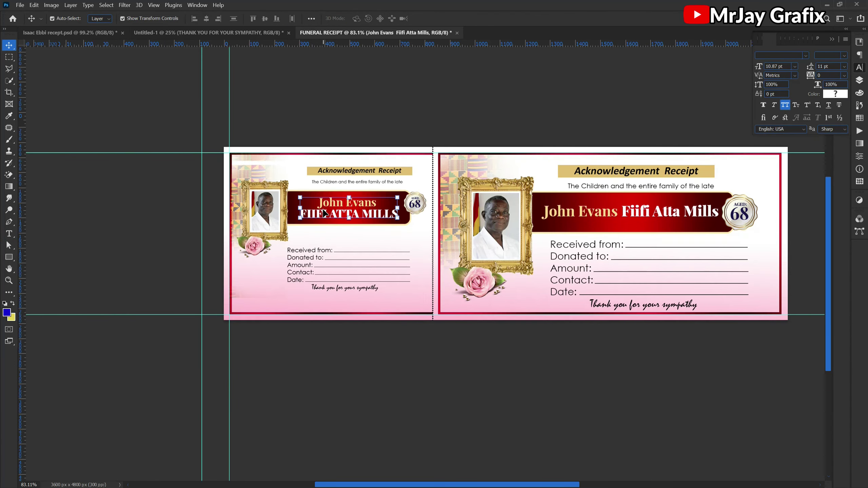
scroll(323, 212, "up", 4)
key("Up")
key("Up")
key("Up")
key("Up")
key("Up")
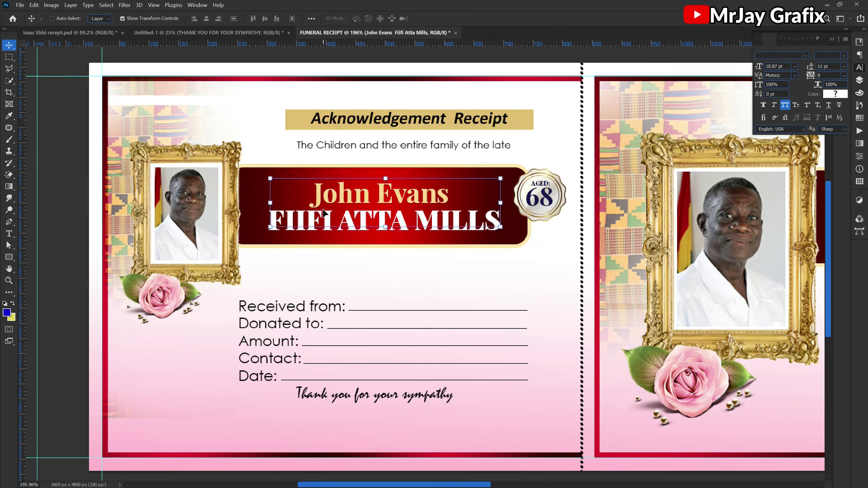
key("Right")
key("ctrl+shift+k")
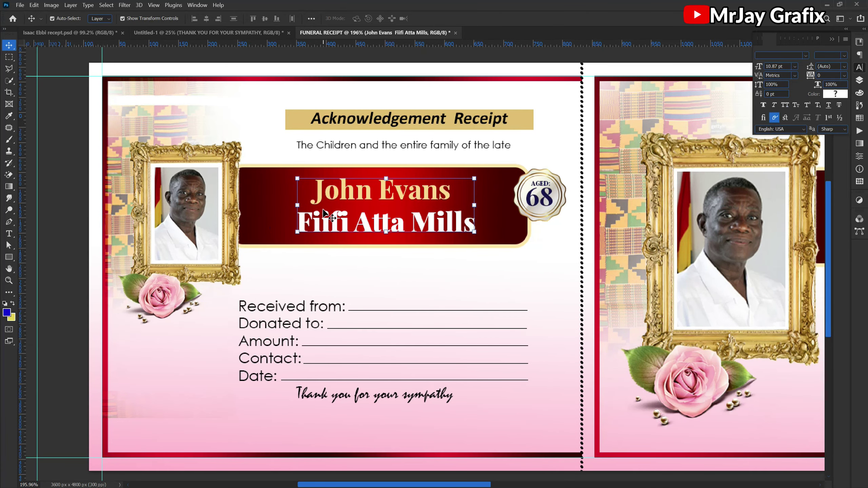
- Enlarge the AGED 68 seal to about 115%
left_click_drag(552, 157, 523, 219)
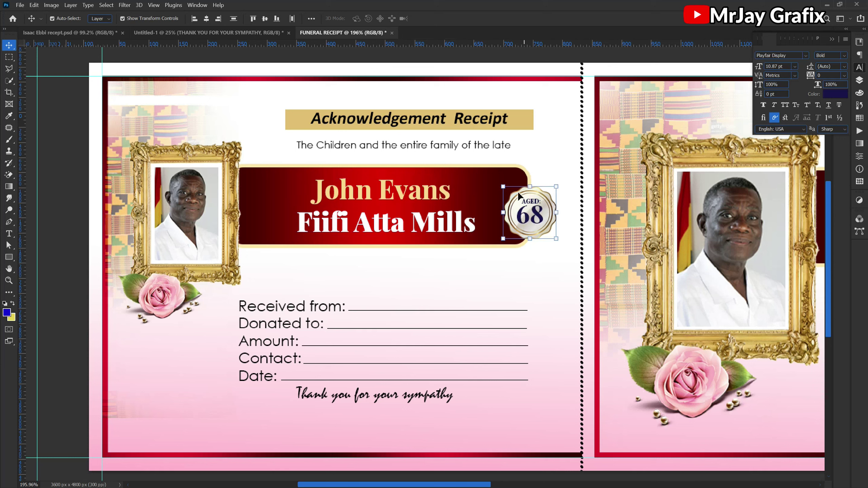
left_click_drag(528, 189, 527, 179)
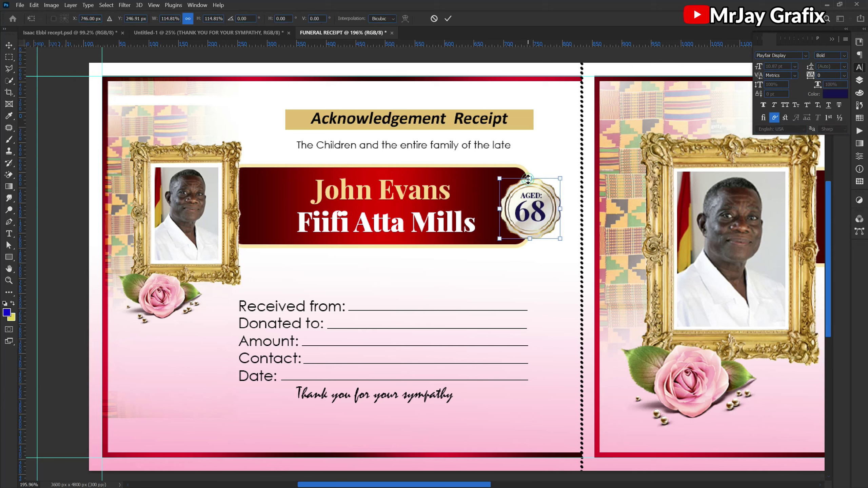
key("Return")
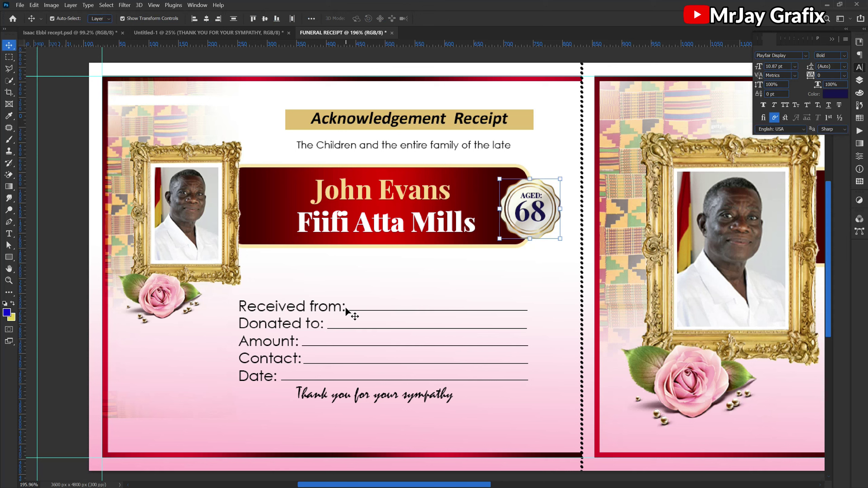
- Lower the stub's title and subtitle slightly and shift the Amount, Contact and Date lines left
left_click(333, 286)
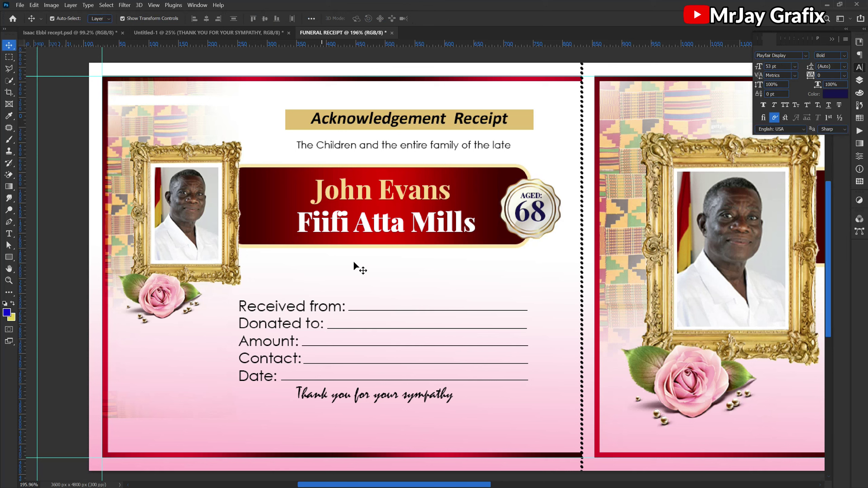
left_click_drag(526, 264, 337, 210)
left_click(350, 150)
left_click_drag(345, 133, 340, 145)
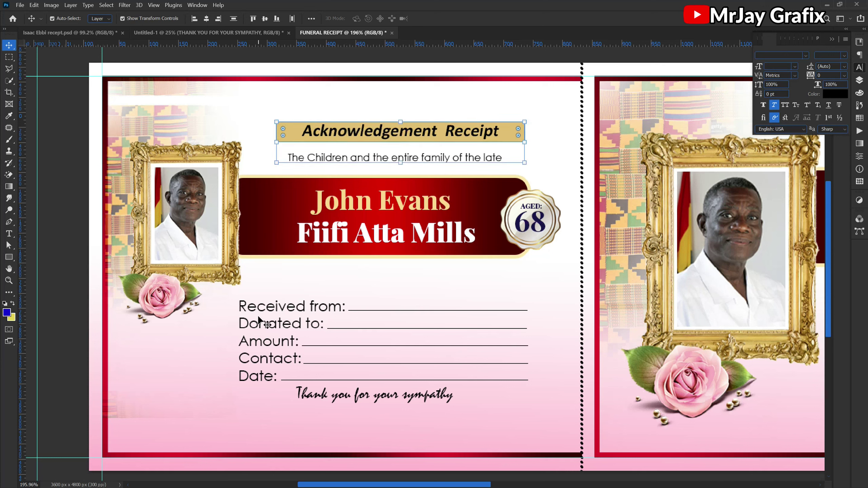
left_click_drag(219, 334, 321, 407)
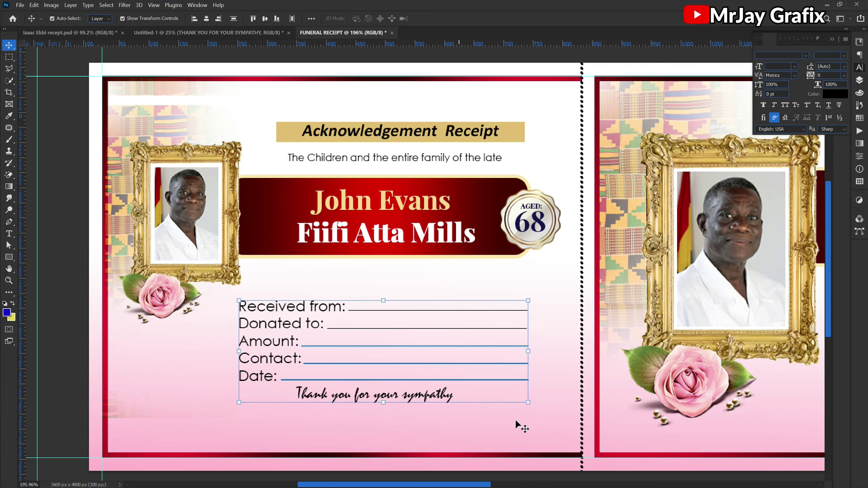
left_click_drag(547, 418, 272, 317)
left_click(180, 361)
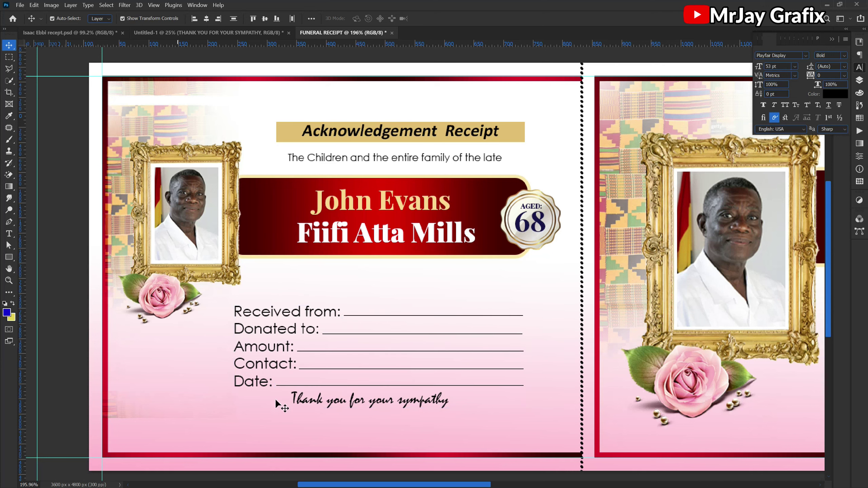
- Move the 'Thank you for your sympathy' line down and enlarge it to about 134%
left_click_drag(305, 416, 248, 432)
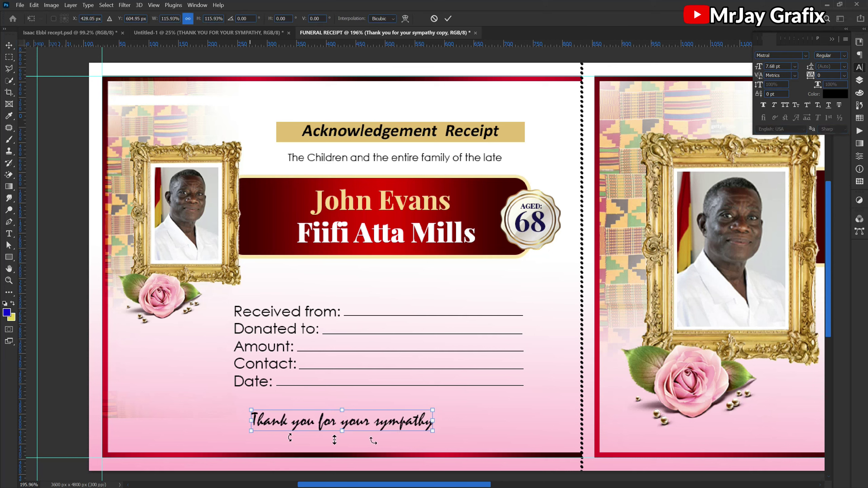
left_click_drag(432, 420, 486, 424)
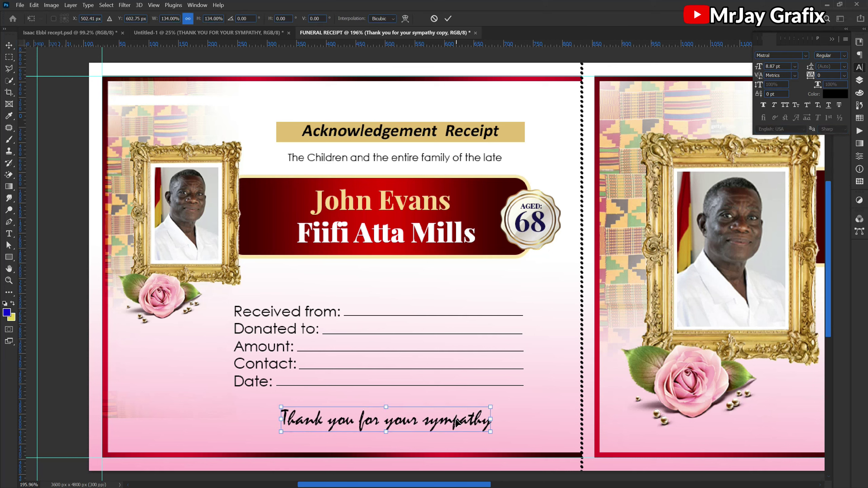
key("Return")
scroll(297, 397, "down", 3)
left_click(53, 236)
scroll(133, 222, "down", 2)
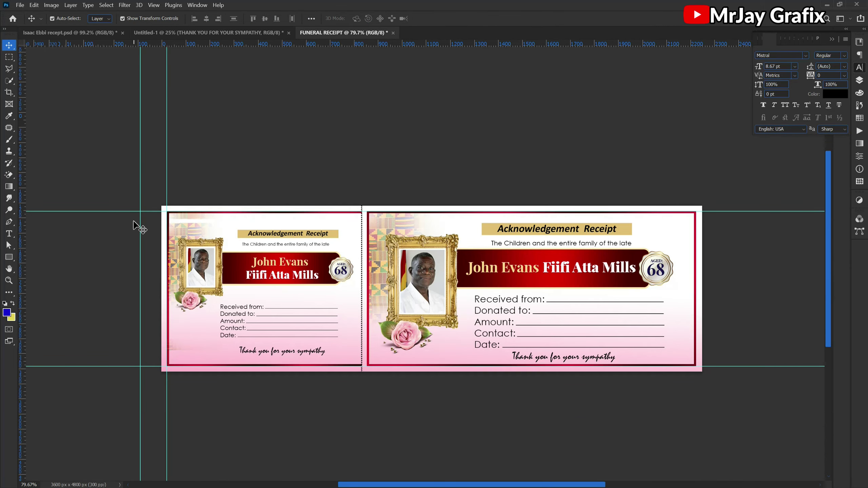
scroll(334, 259, "up", 1)
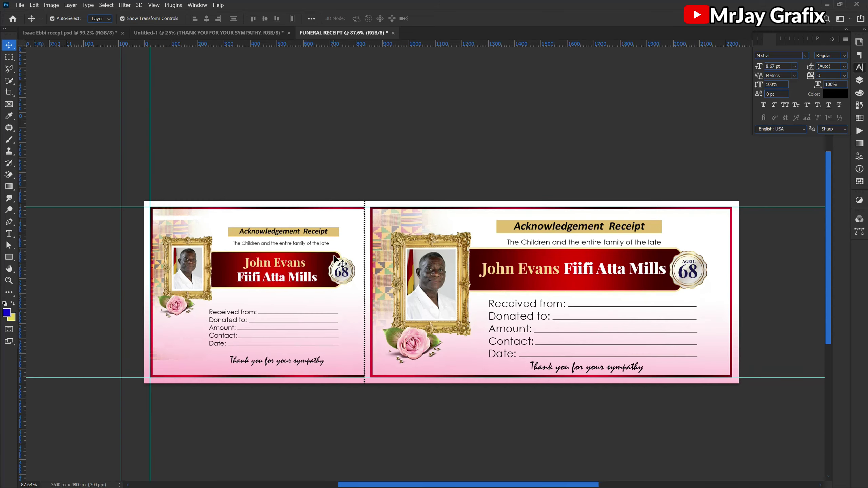